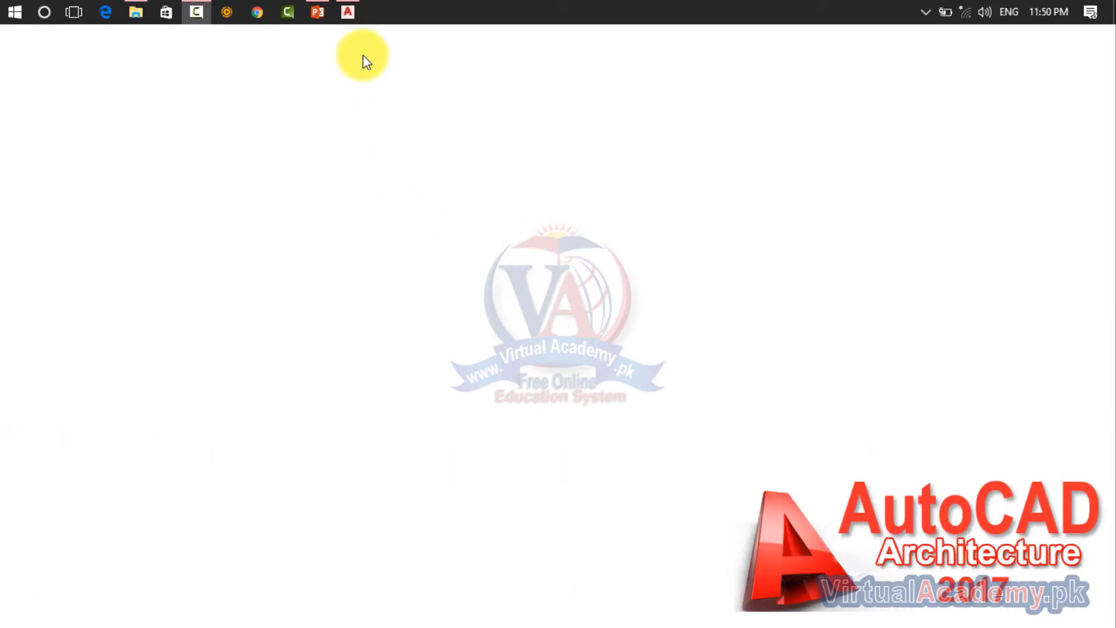
- Bring the AutoCAD Architecture window with the empty Drawing1 to the front
click(349, 13)
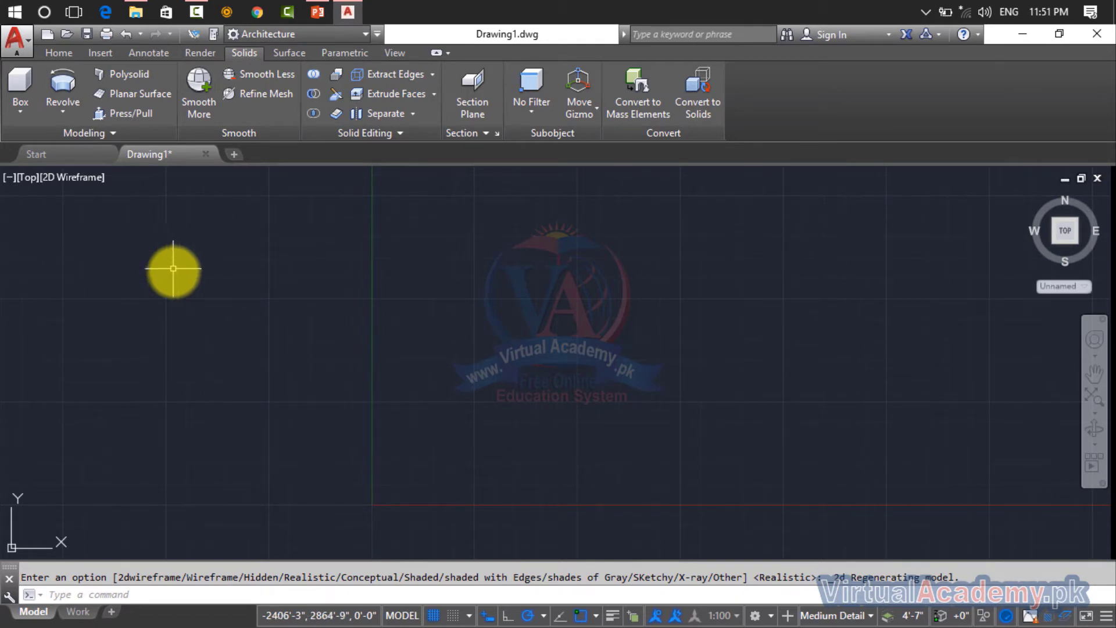
- Switch the viewport to SW Isometric with the Realistic visual style
click(63, 120)
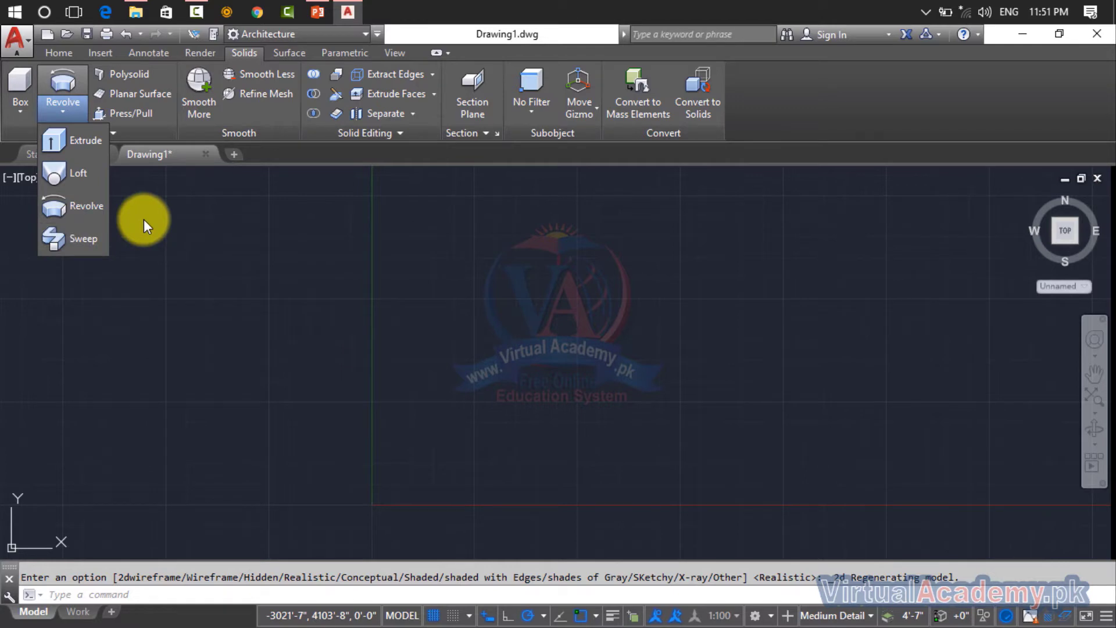
key(Escape)
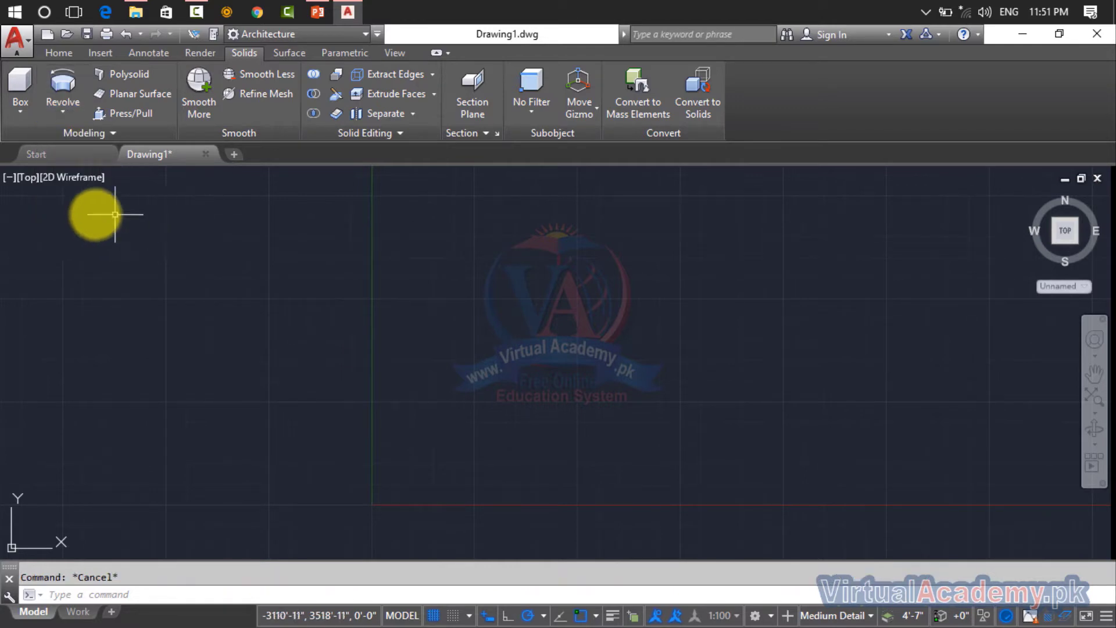
click(29, 180)
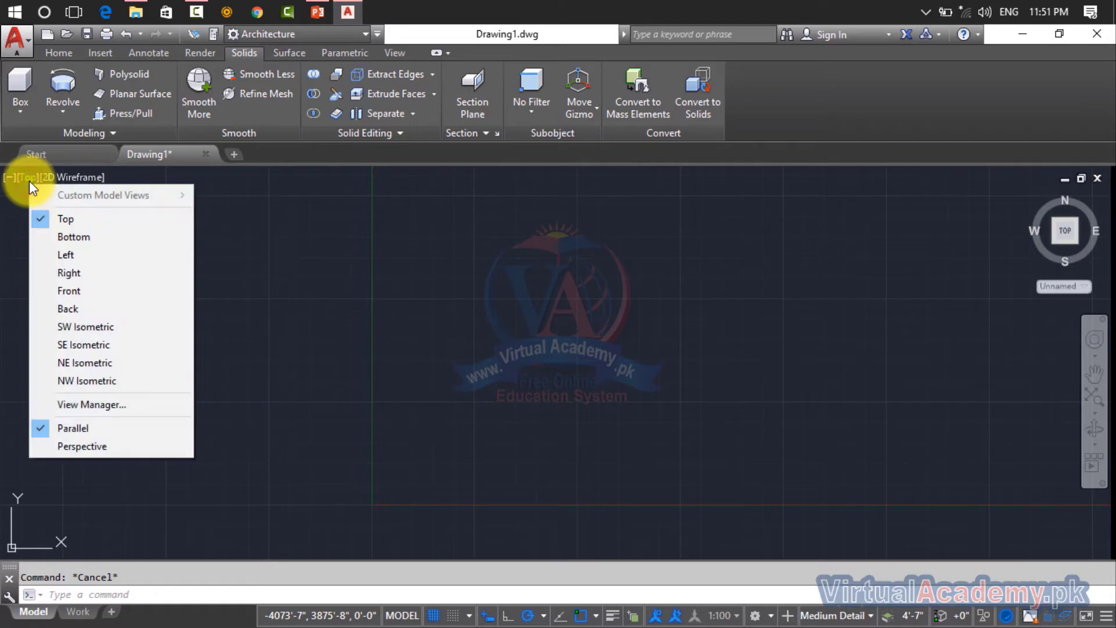
click(64, 324)
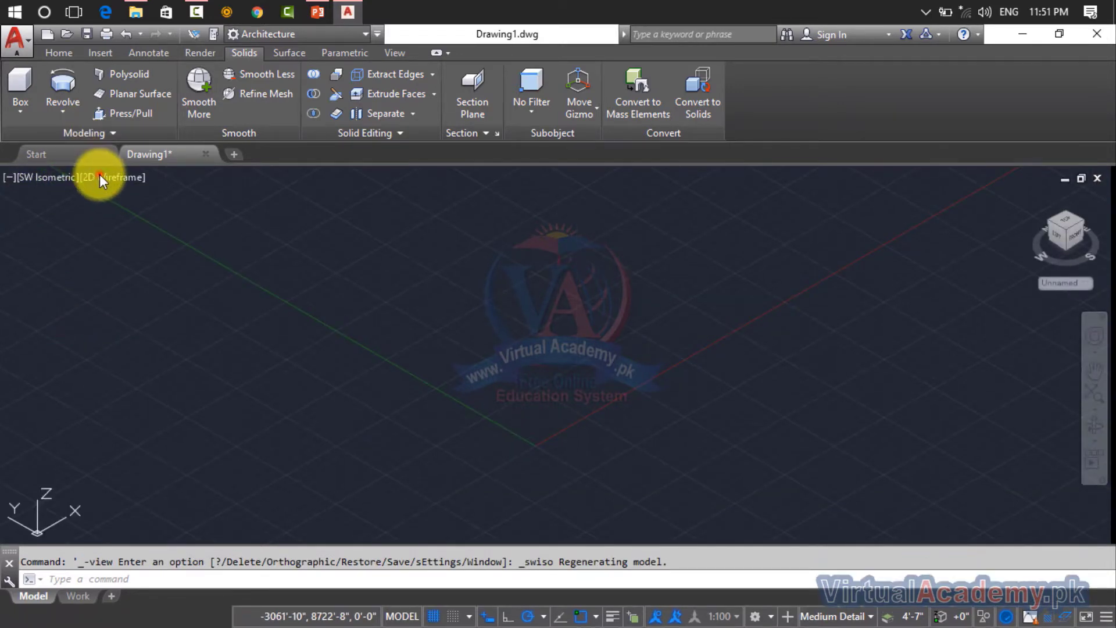
click(99, 176)
click(135, 271)
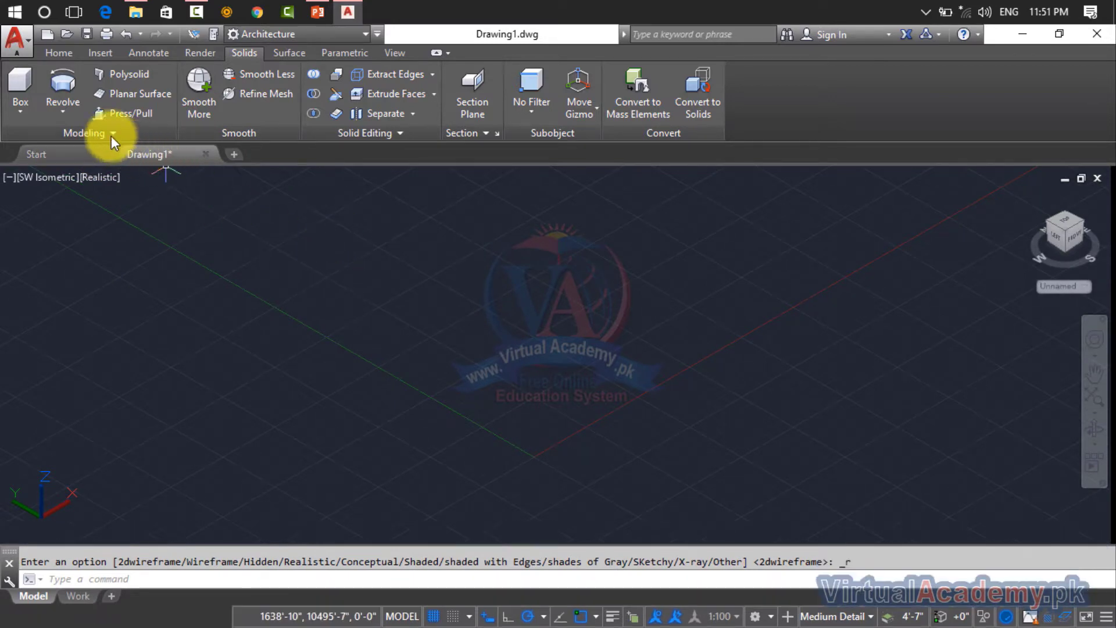
- Change the Realistic-shaded viewport to the Front view
click(57, 109)
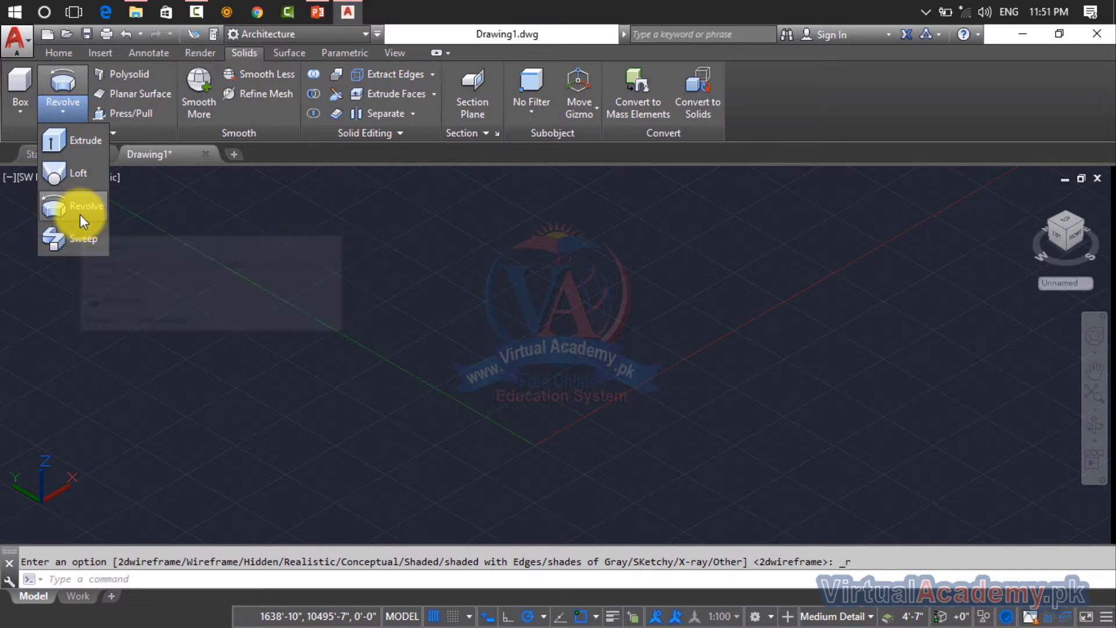
key(Escape)
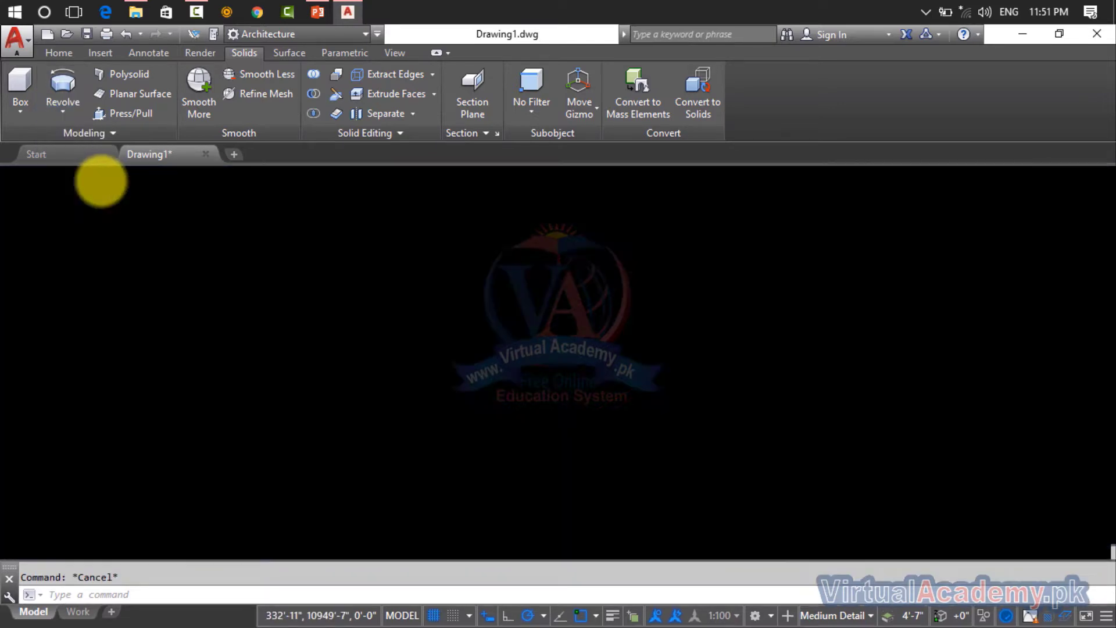
click(99, 179)
click(50, 186)
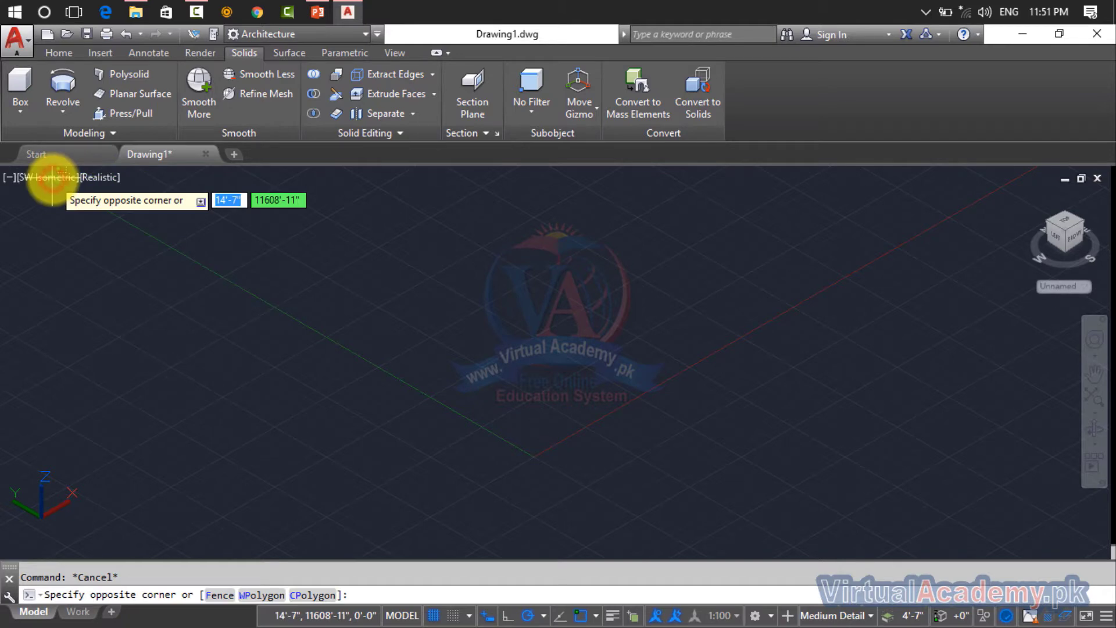
key(Escape)
click(54, 178)
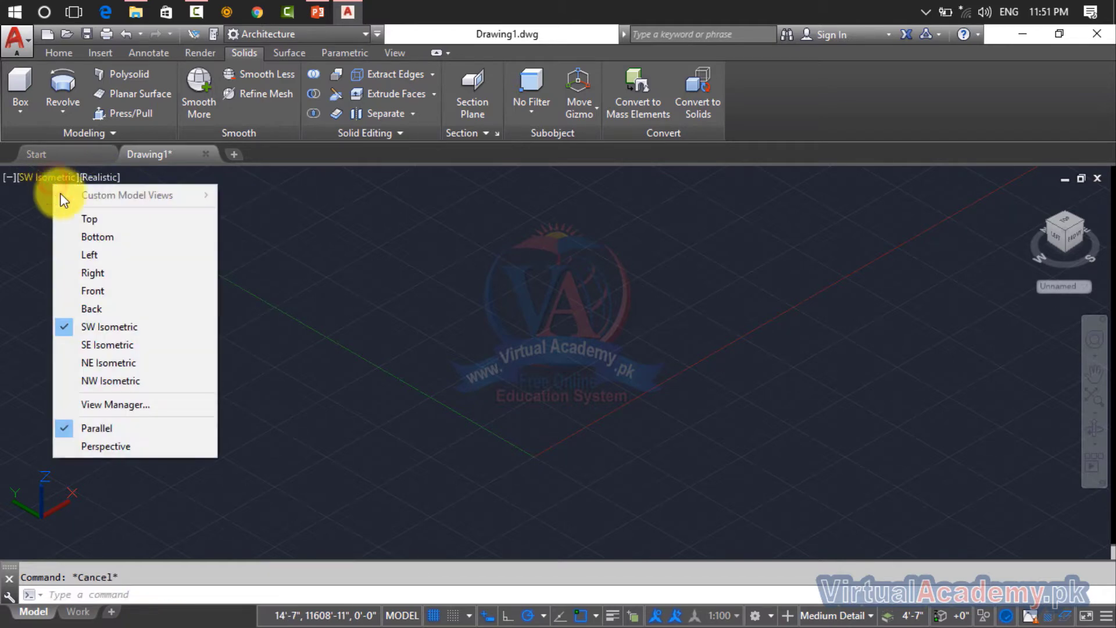
click(99, 285)
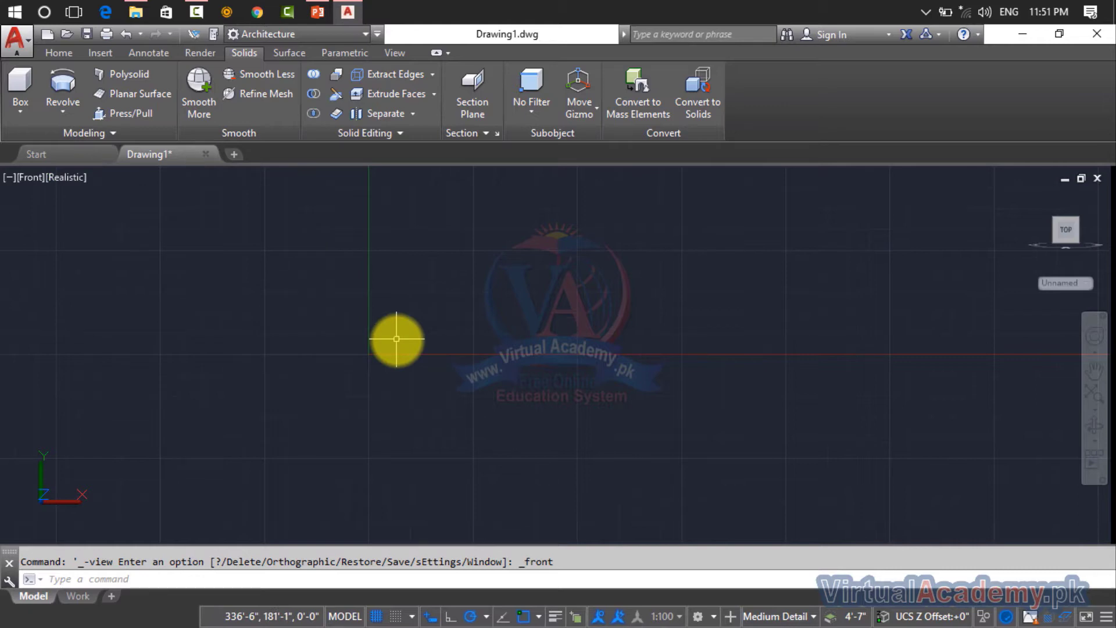
- Draw a vertical axis line in the Front view
text(l)
key(Return)
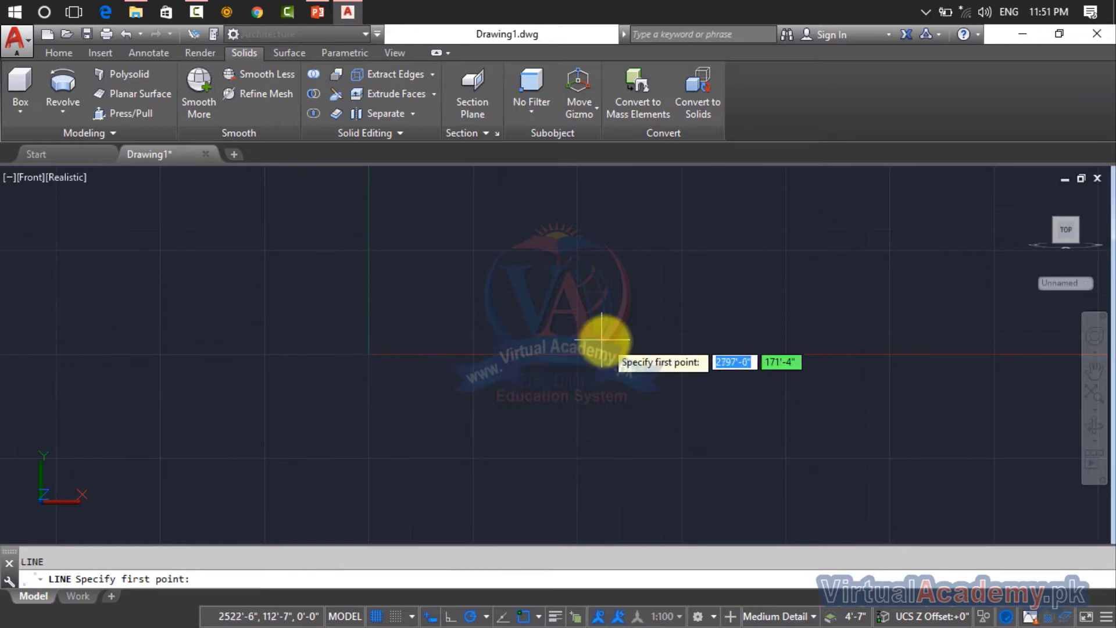
click(576, 355)
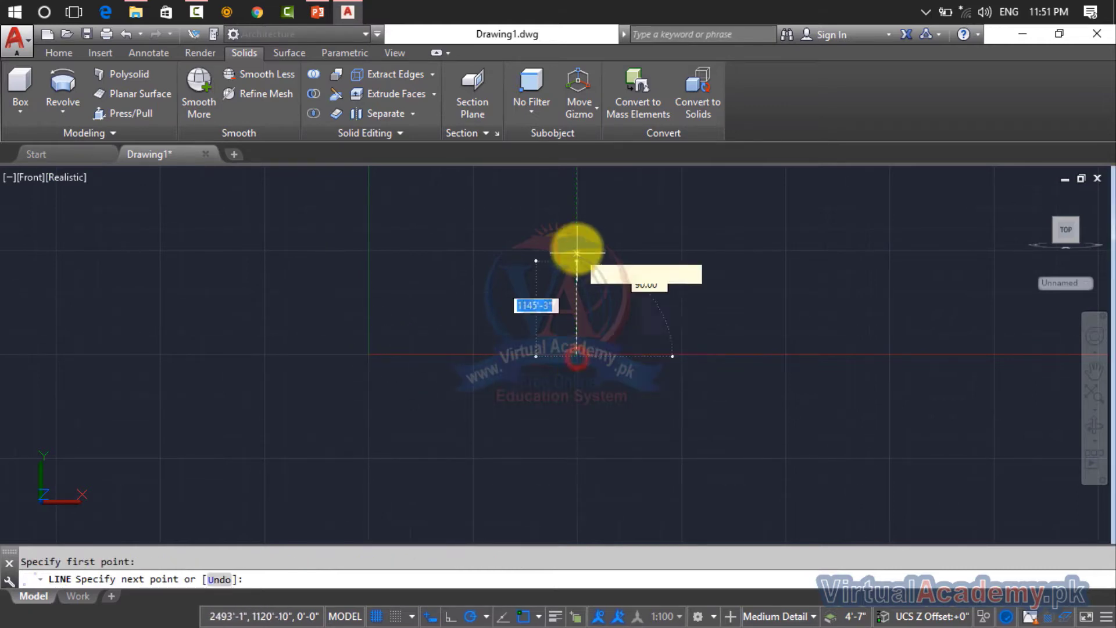
middle_drag(574, 243, 564, 402)
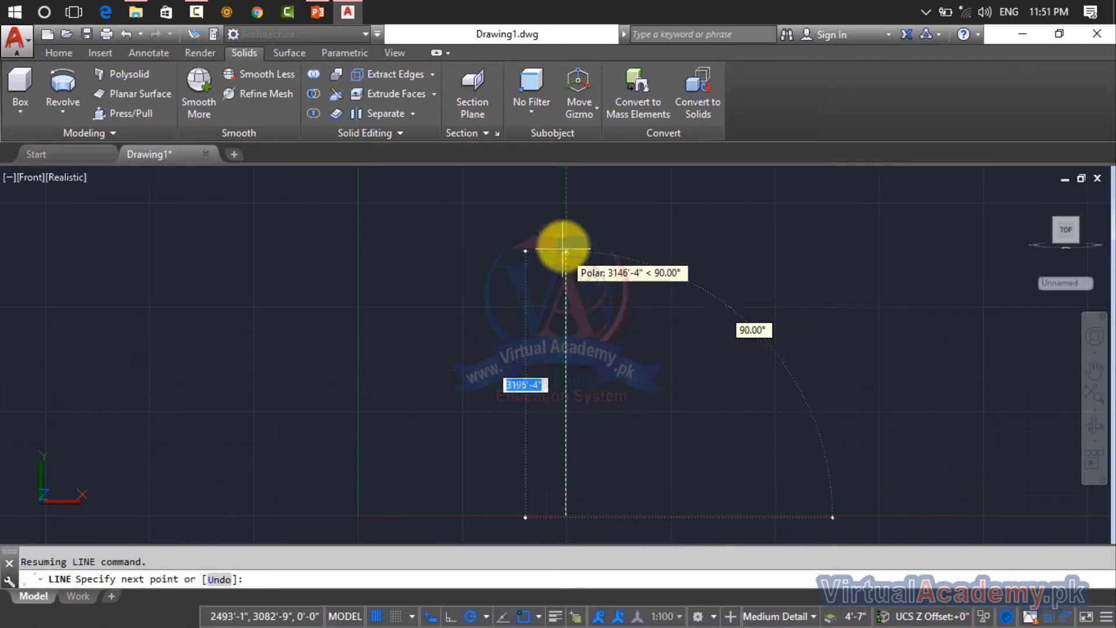
click(564, 226)
key(Return)
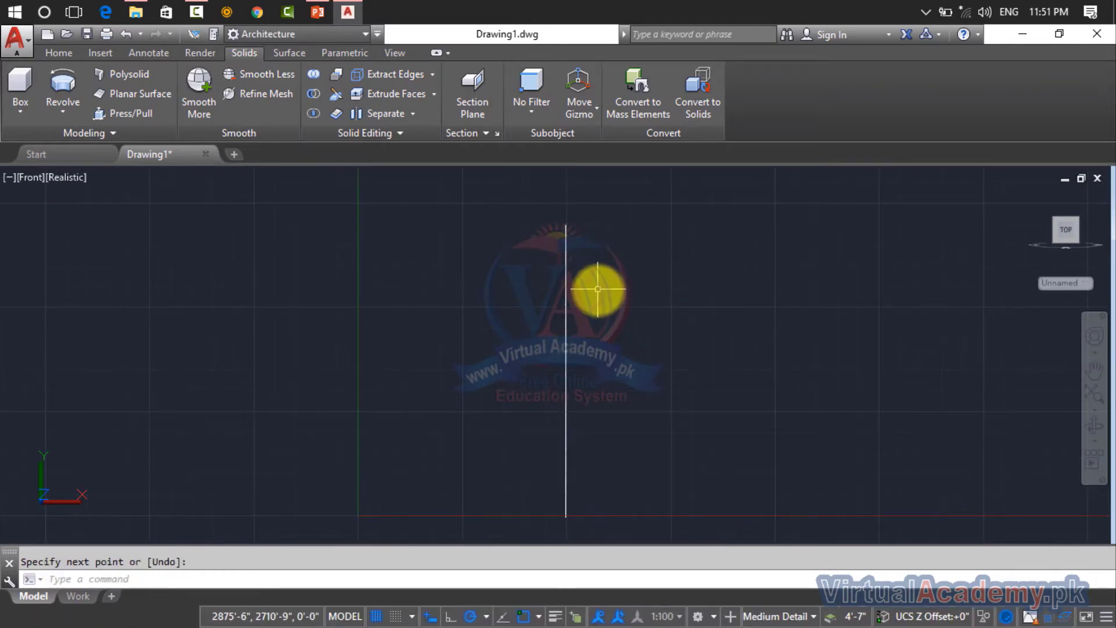
key(Return)
key(Escape)
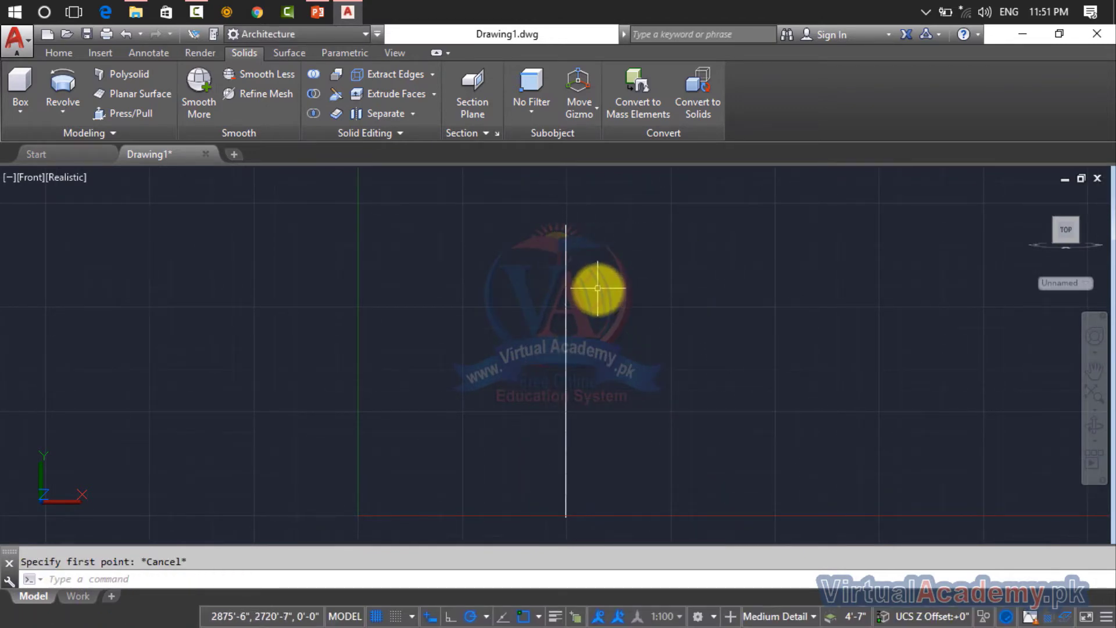
- Start the profile polyline at the axis top with a slanted line and S-curved arcs
text(pl)
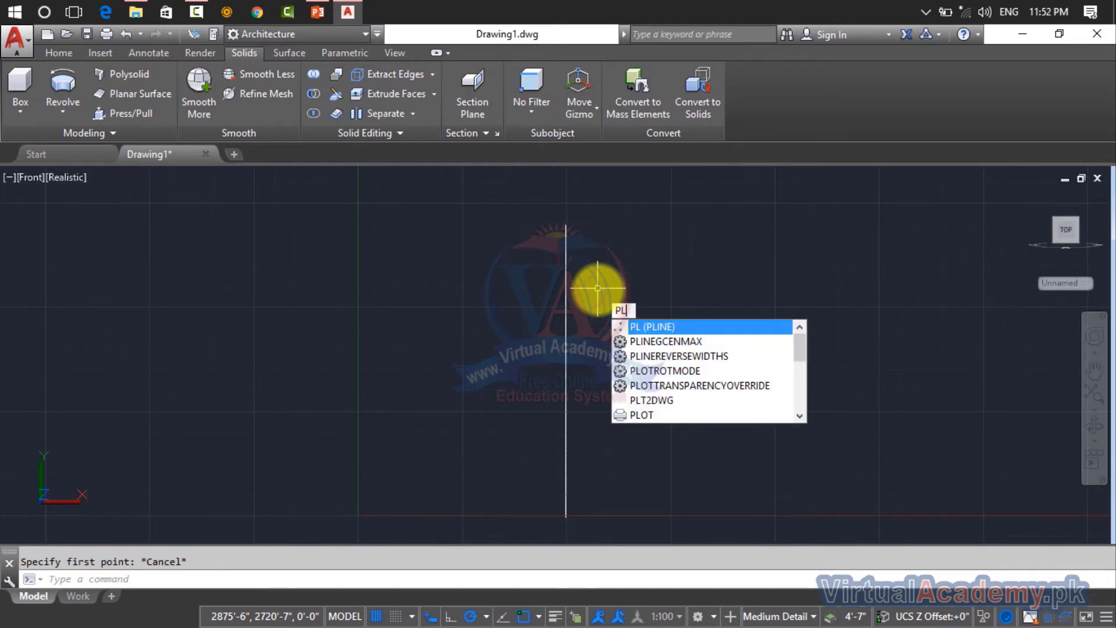
key(Return)
click(568, 228)
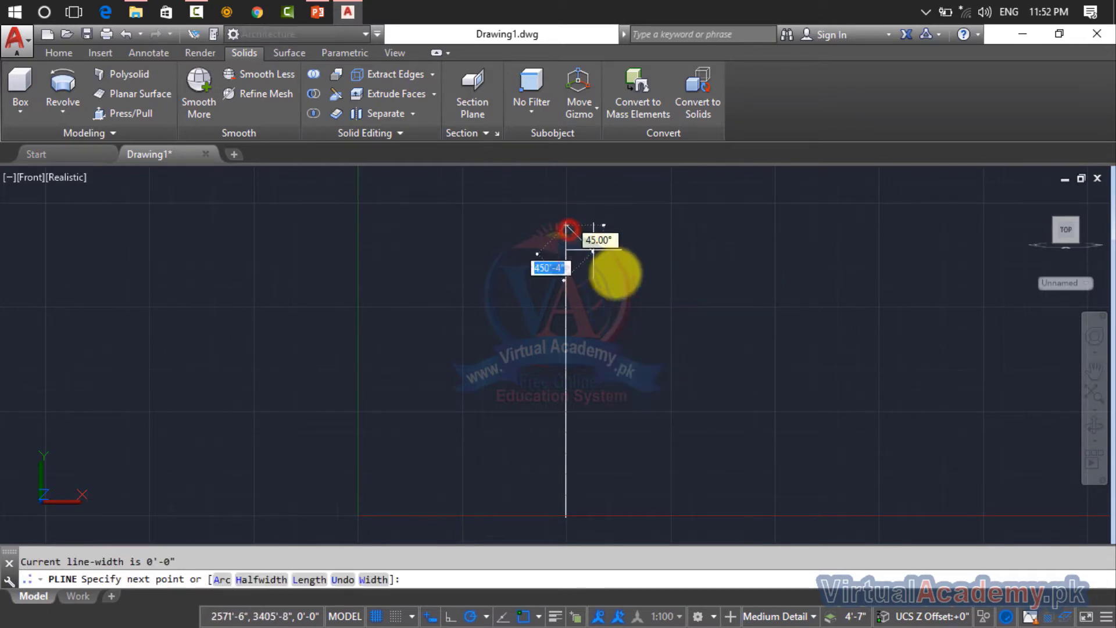
click(616, 289)
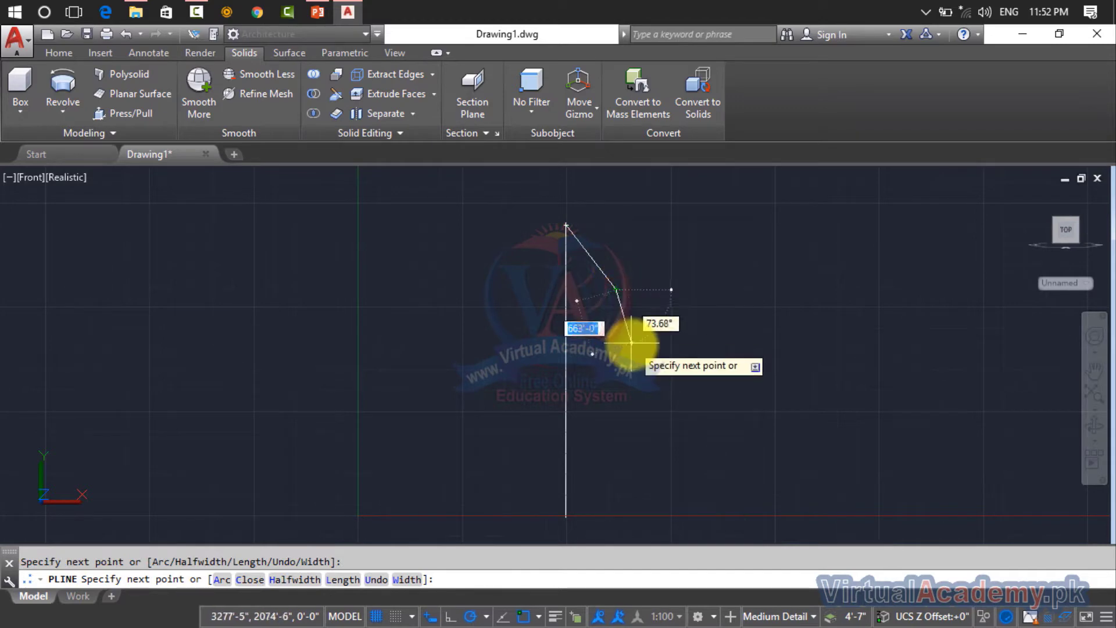
key(a)
key(Return)
click(610, 399)
click(648, 448)
click(612, 487)
scroll(607, 498, up, 2)
- Close the profile with straight segments back to the axis line
key(l)
key(Return)
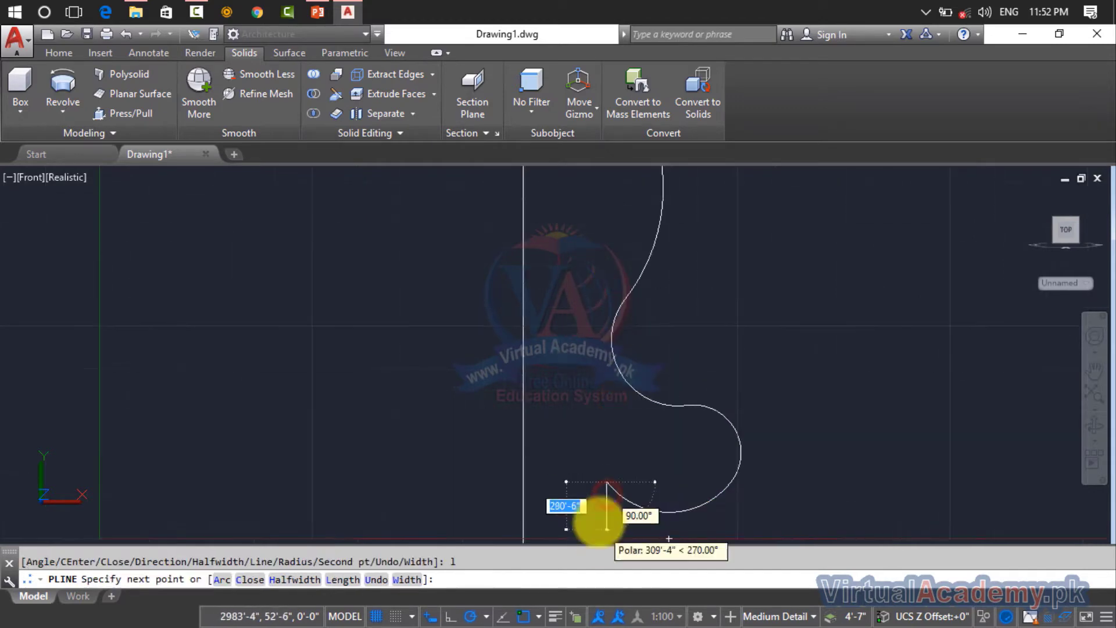
scroll(591, 412, down, 2)
click(573, 418)
click(534, 418)
key(Return)
scroll(616, 386, down, 2)
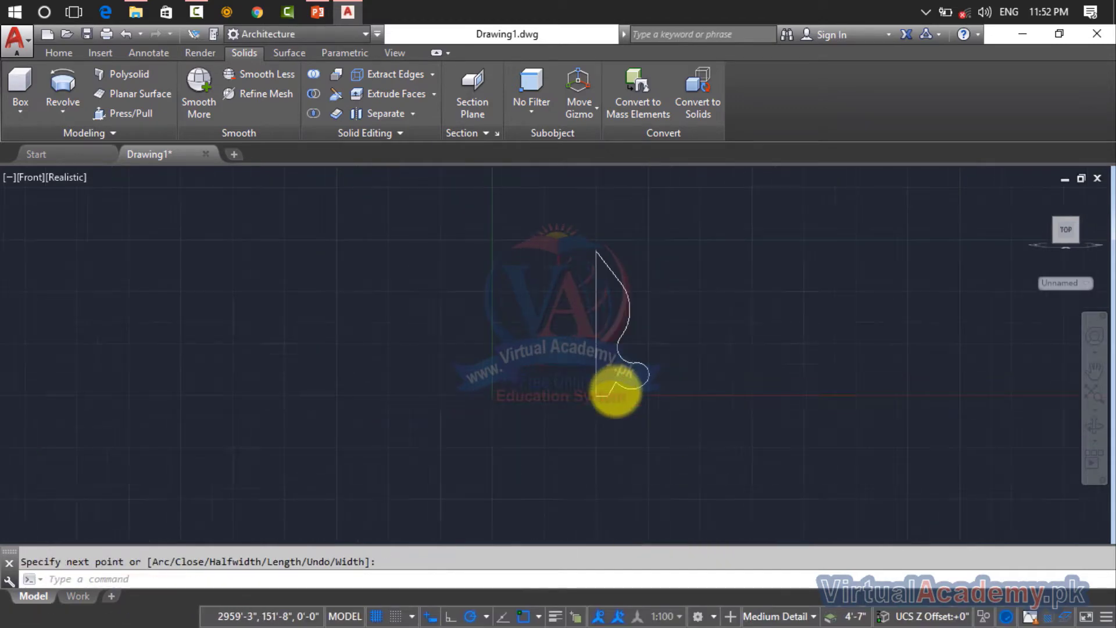
scroll(616, 393, up, 2)
key(Return)
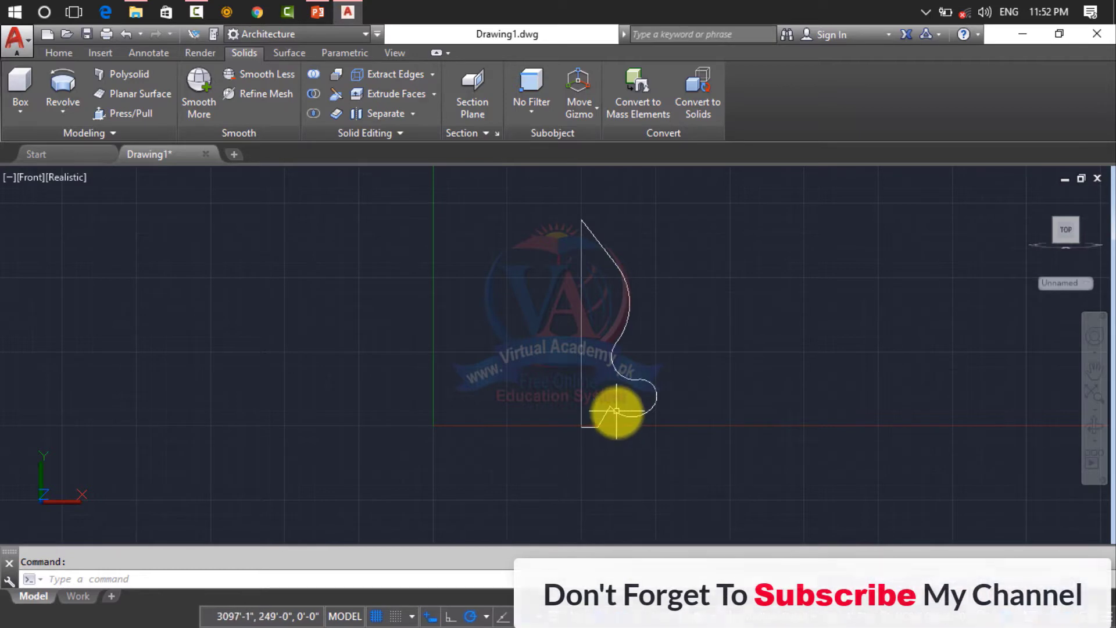
- Show the profile in SW Isometric and reset the UCS to World
click(29, 179)
click(97, 327)
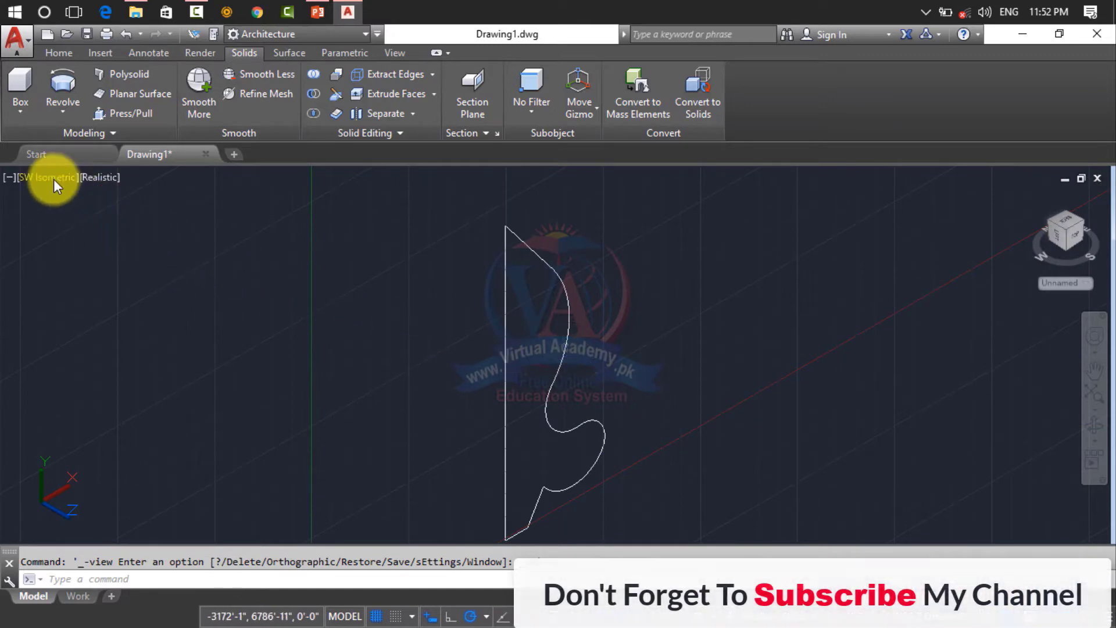
click(396, 49)
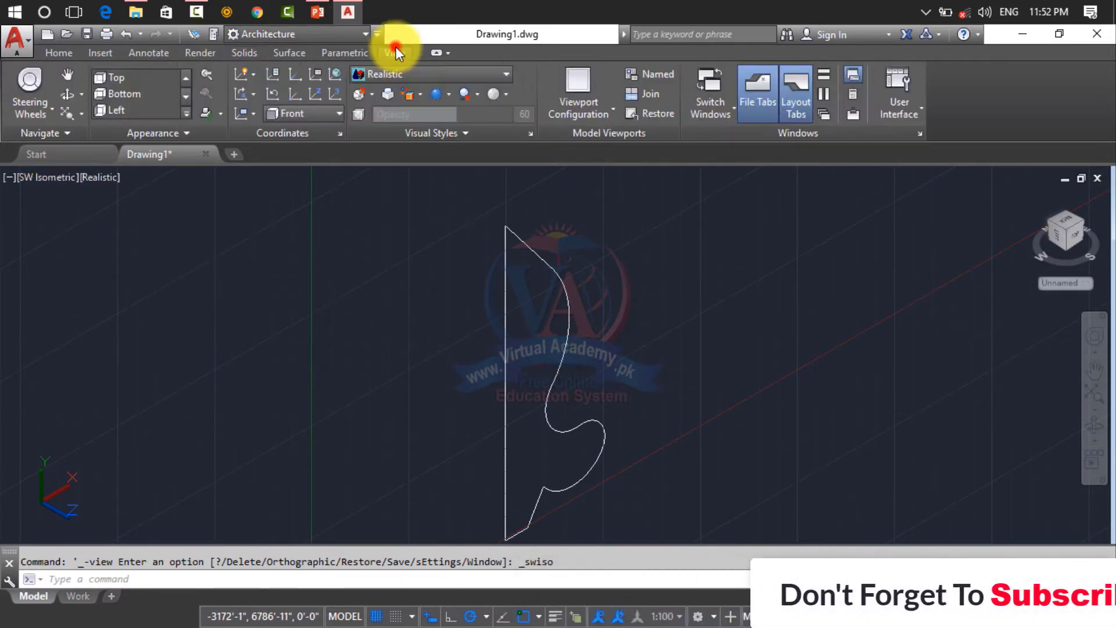
click(310, 114)
click(311, 133)
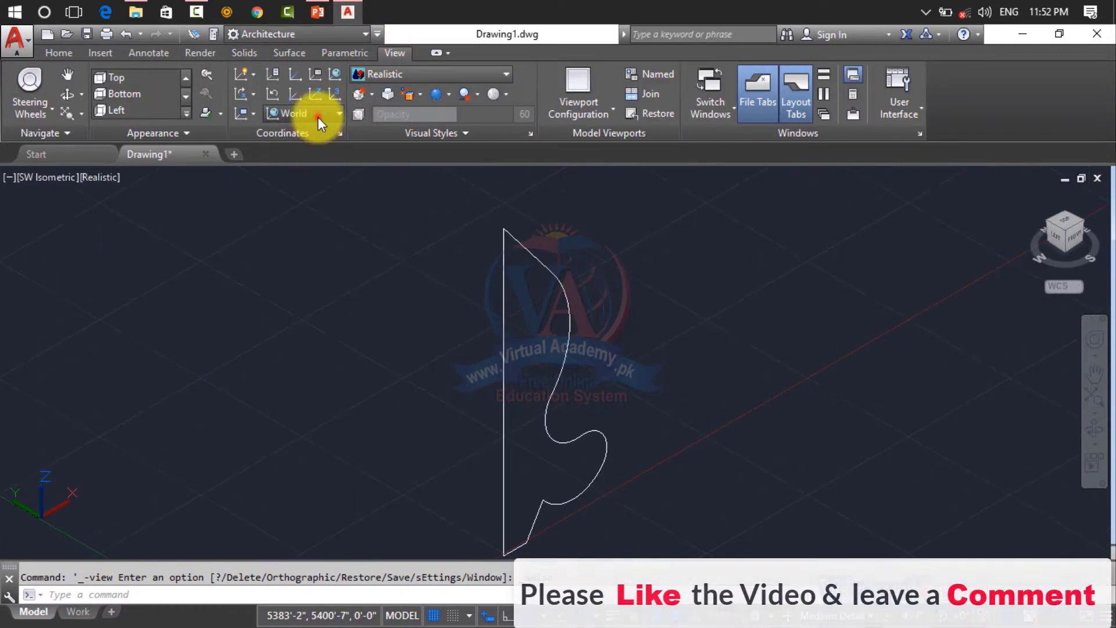
- Align the UCS to Top, then to the Back plane
click(317, 114)
click(312, 157)
scroll(526, 290, down, 4)
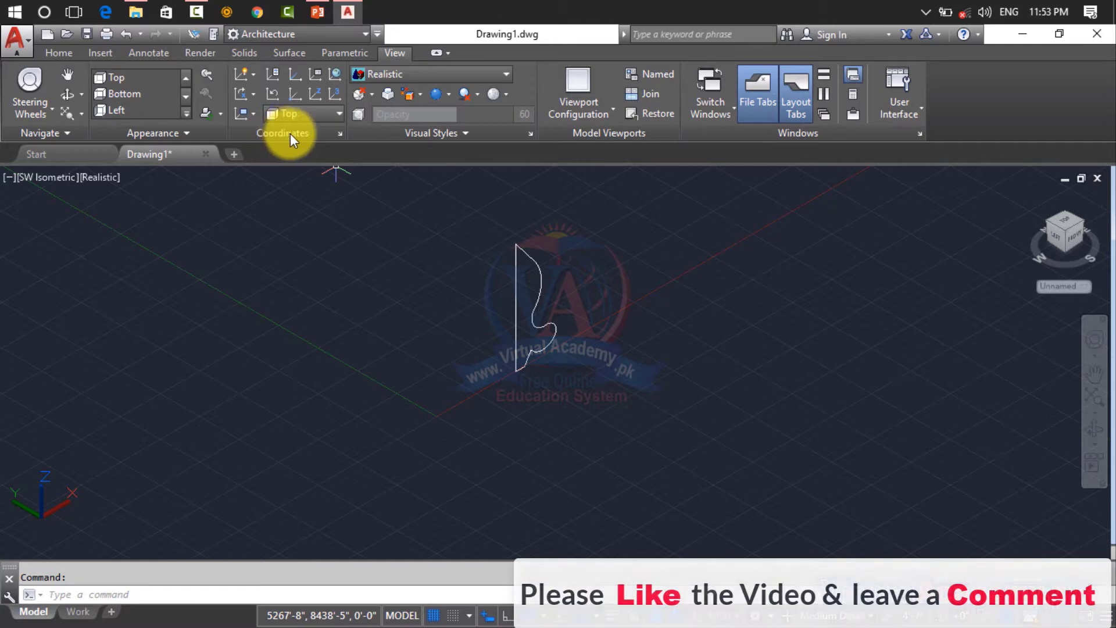
click(315, 114)
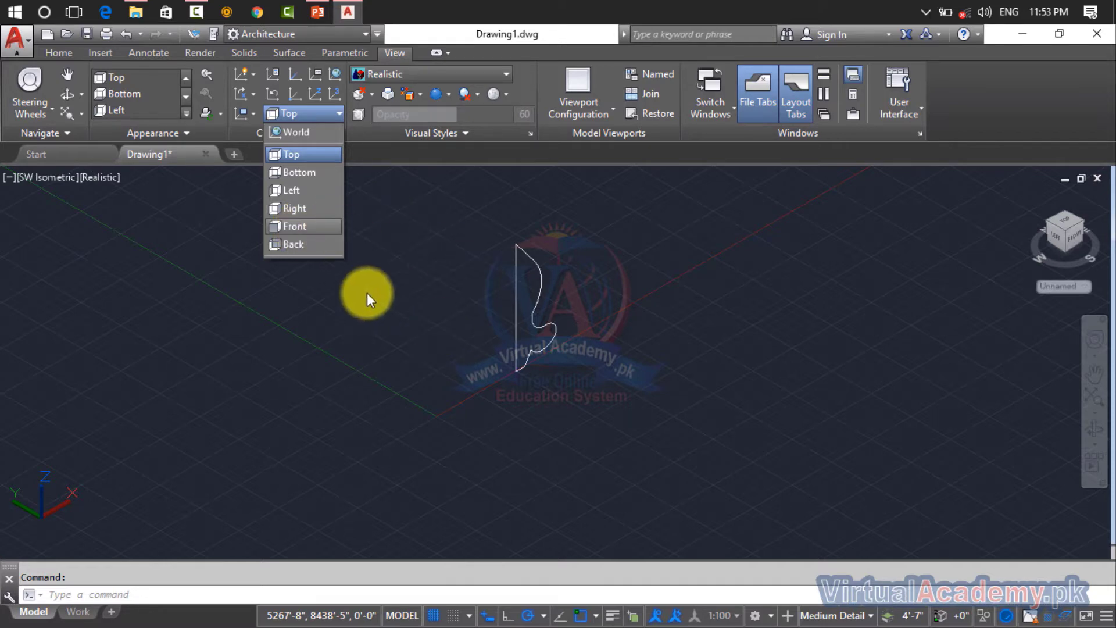
click(292, 243)
text(rec)
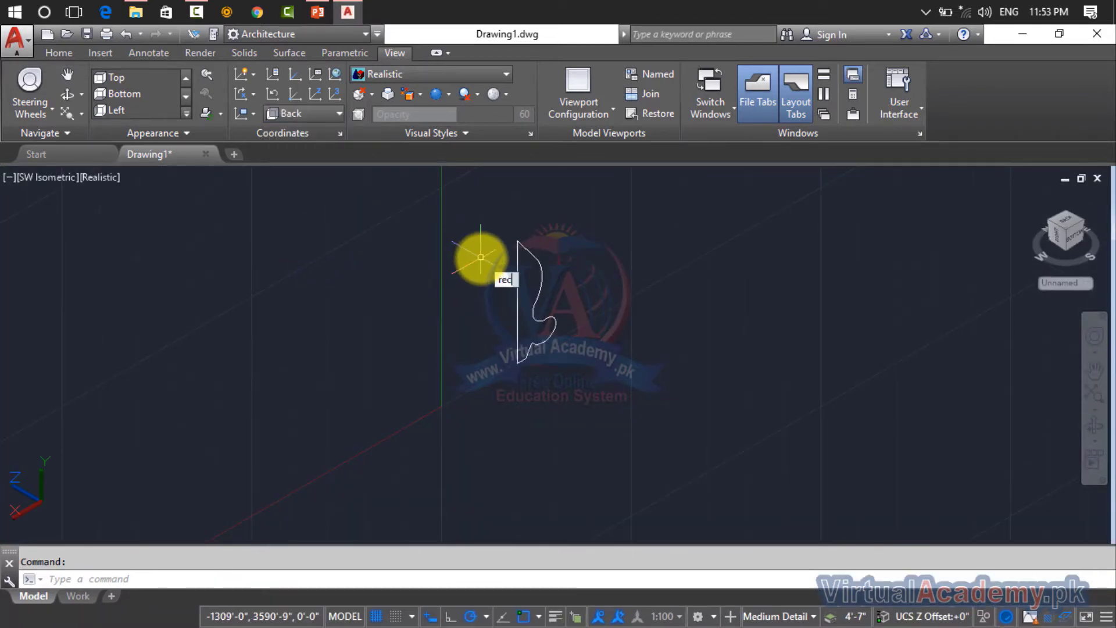
- Draw a trial rectangle on the Back plane, then erase it
key(Return)
click(475, 226)
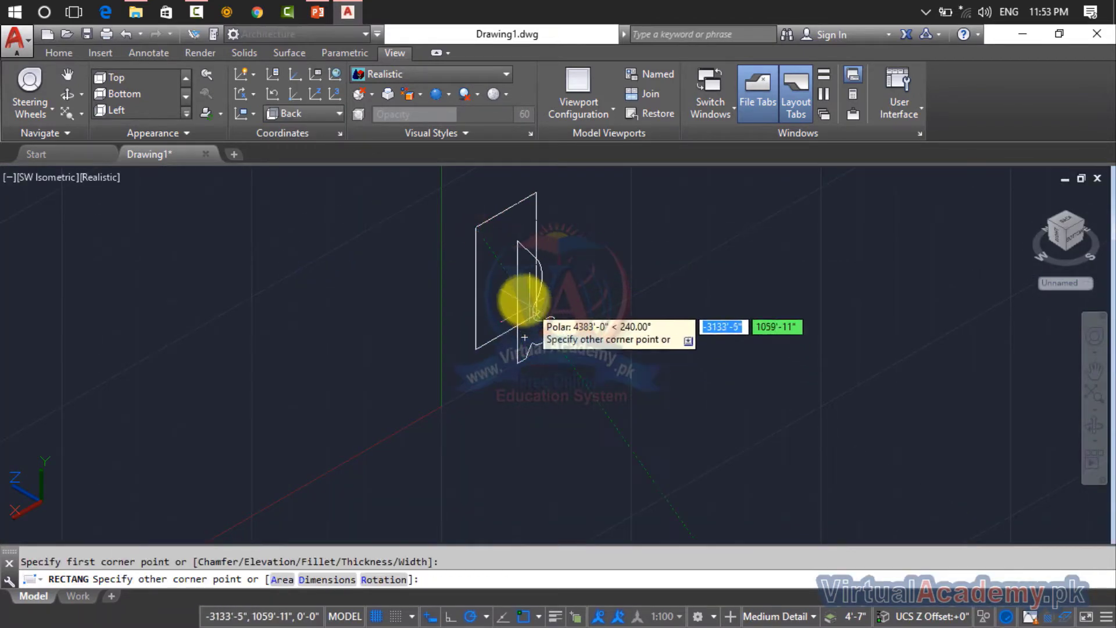
click(524, 269)
scroll(537, 233, up, 3)
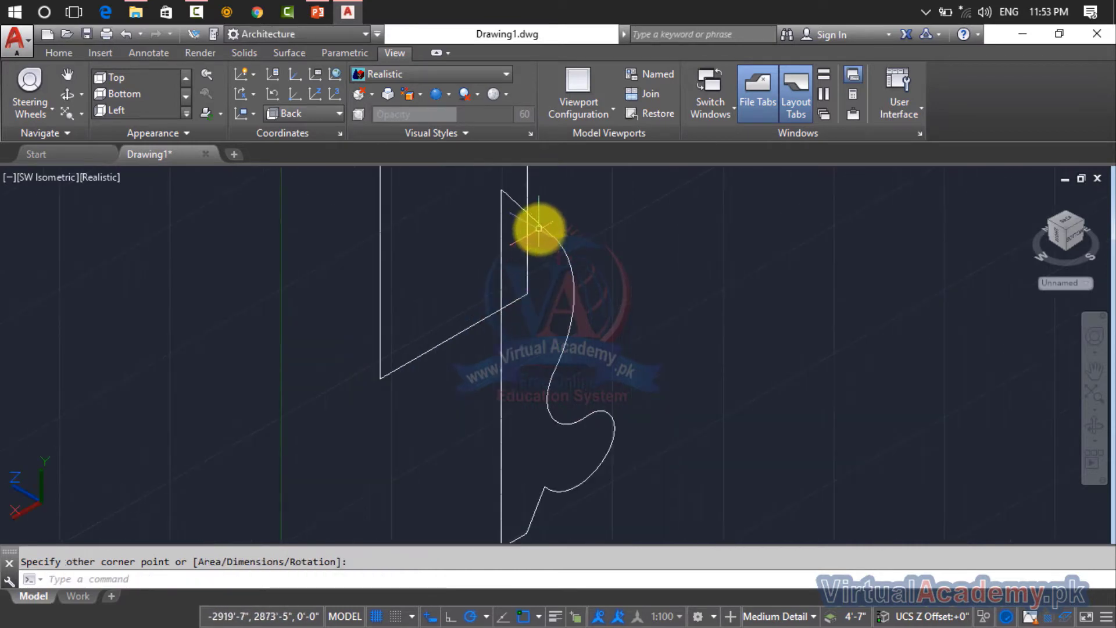
click(481, 321)
key(Delete)
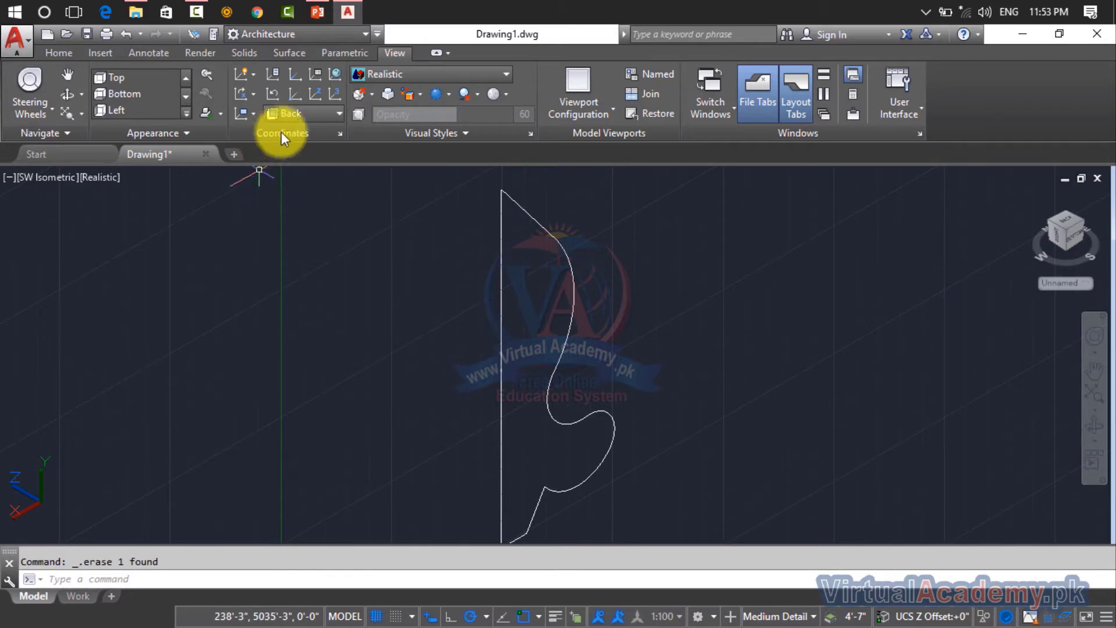
click(299, 111)
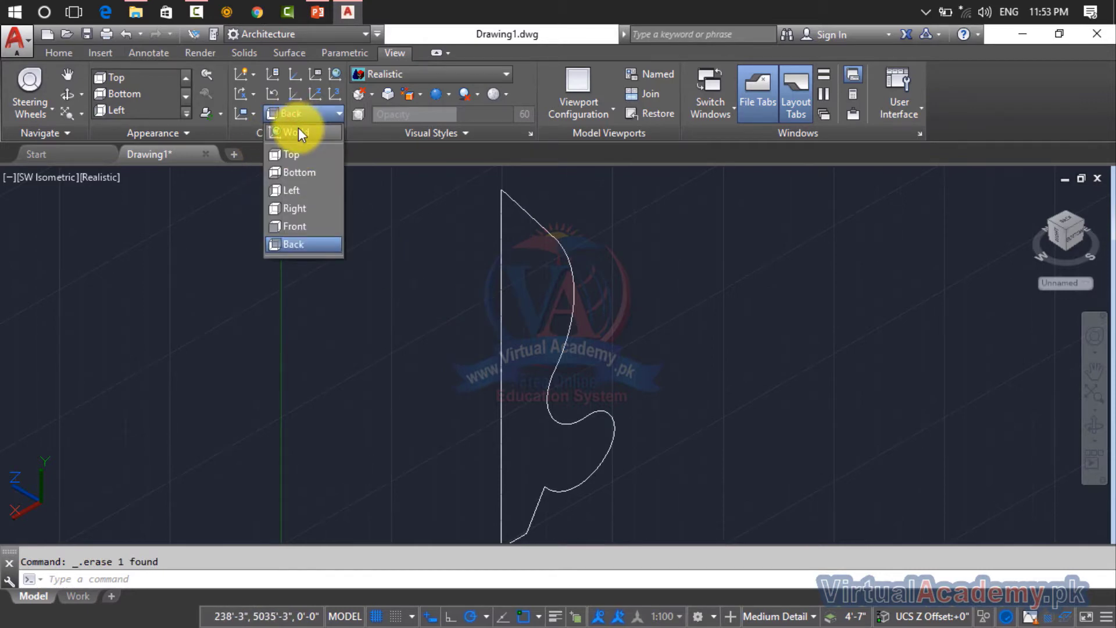
- Set the UCS to Top, reset it to World, then set it to Top again
click(293, 152)
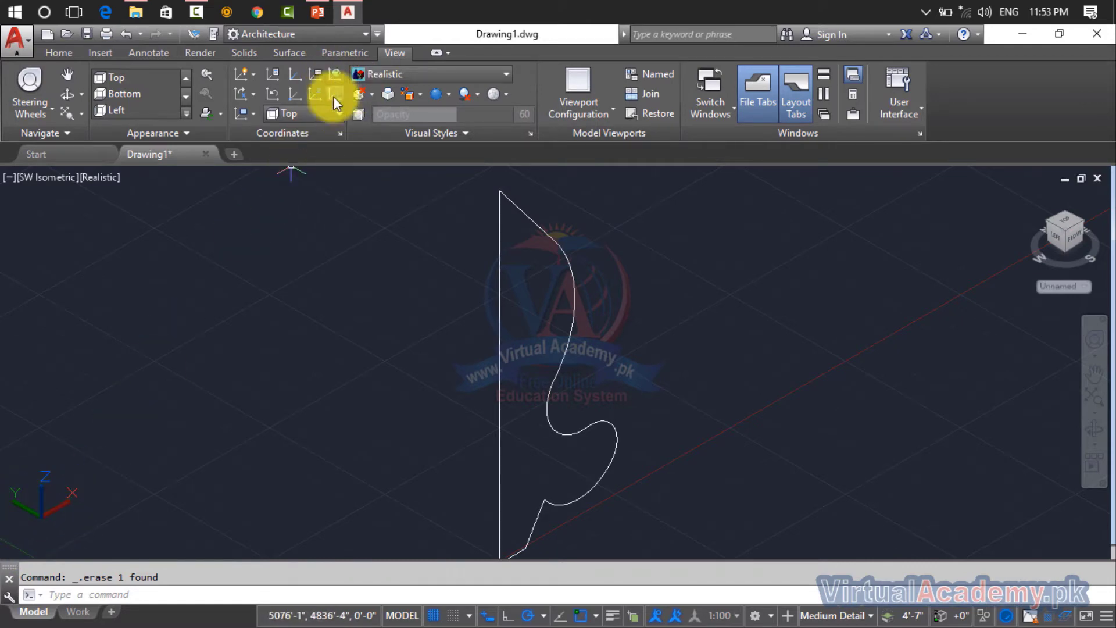
click(333, 75)
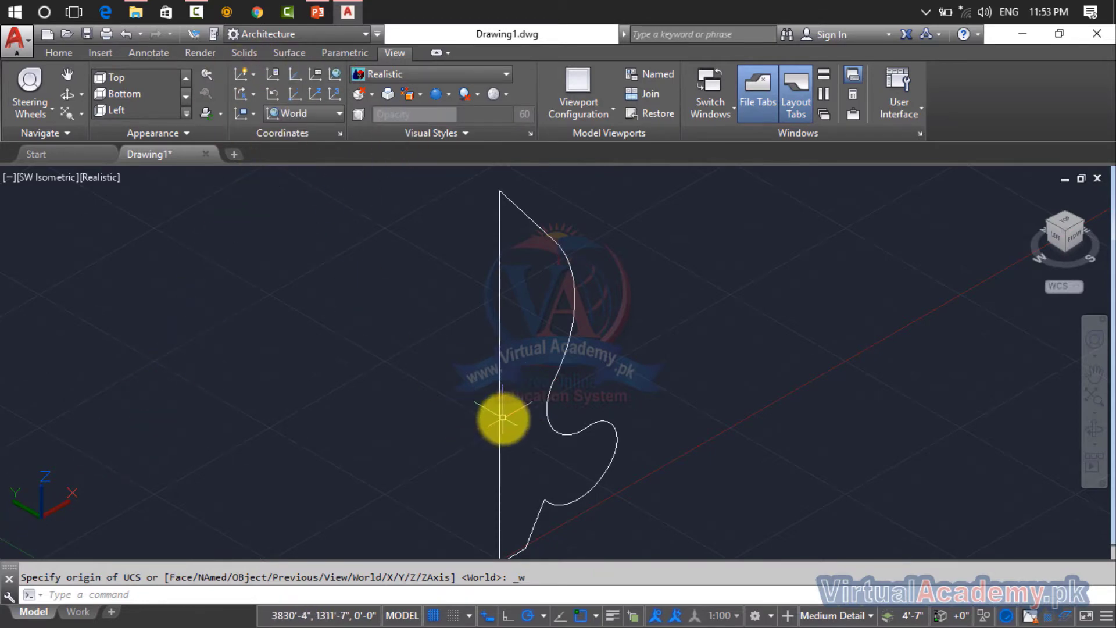
scroll(506, 401, down, 2)
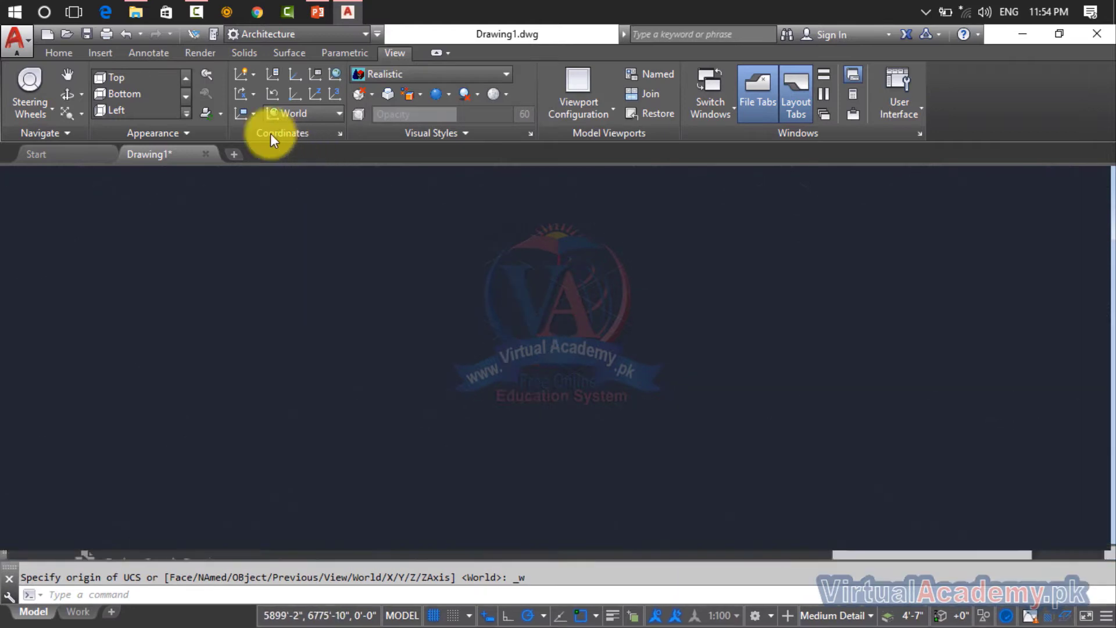
click(288, 117)
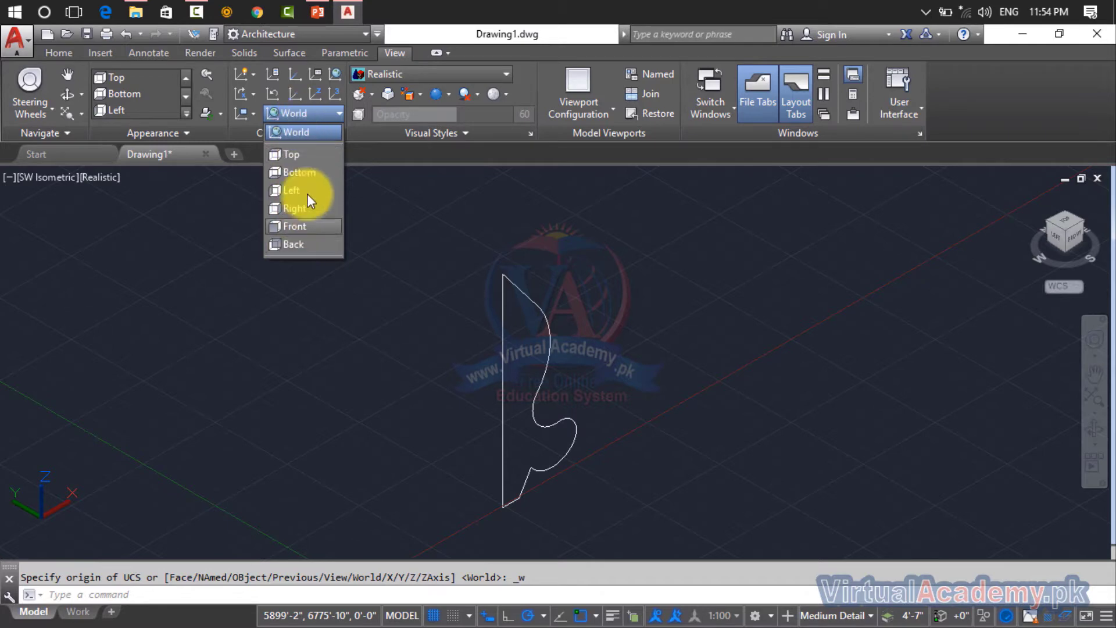
click(311, 118)
click(314, 140)
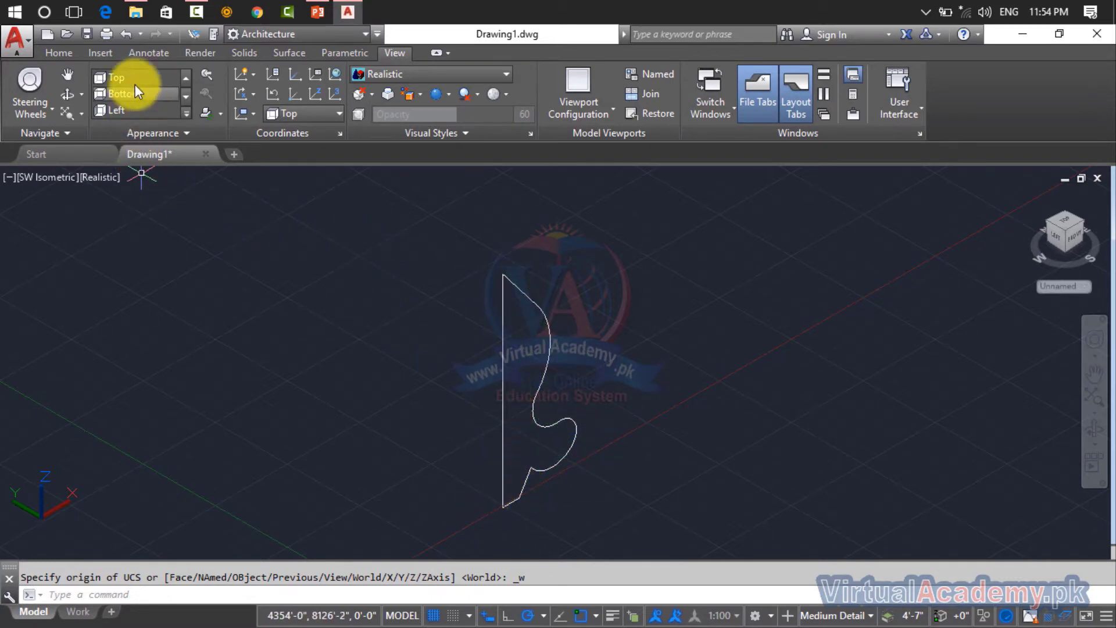
- Bring up the Solids tab and recentre the finial profile in the viewport
click(235, 55)
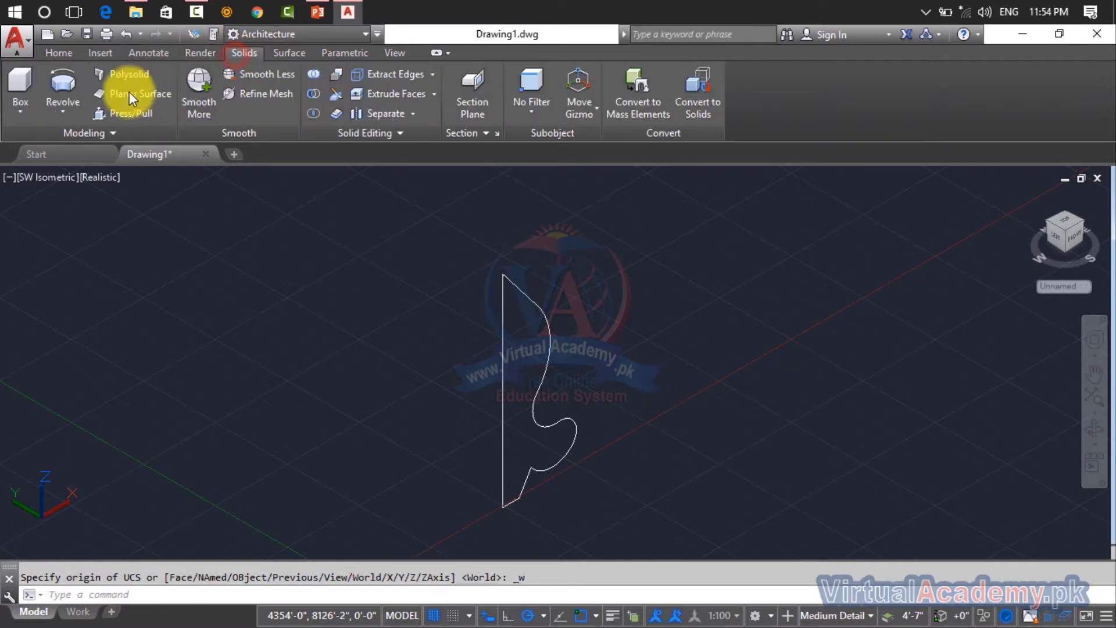
click(65, 112)
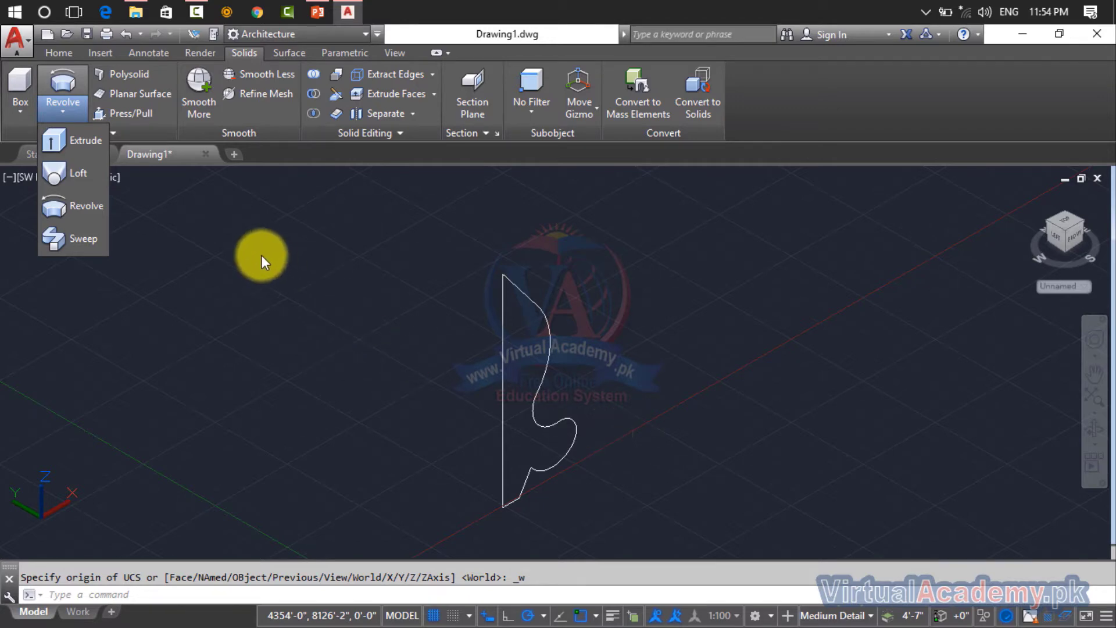
key(Escape)
key(Escape)
scroll(635, 341, down, 2)
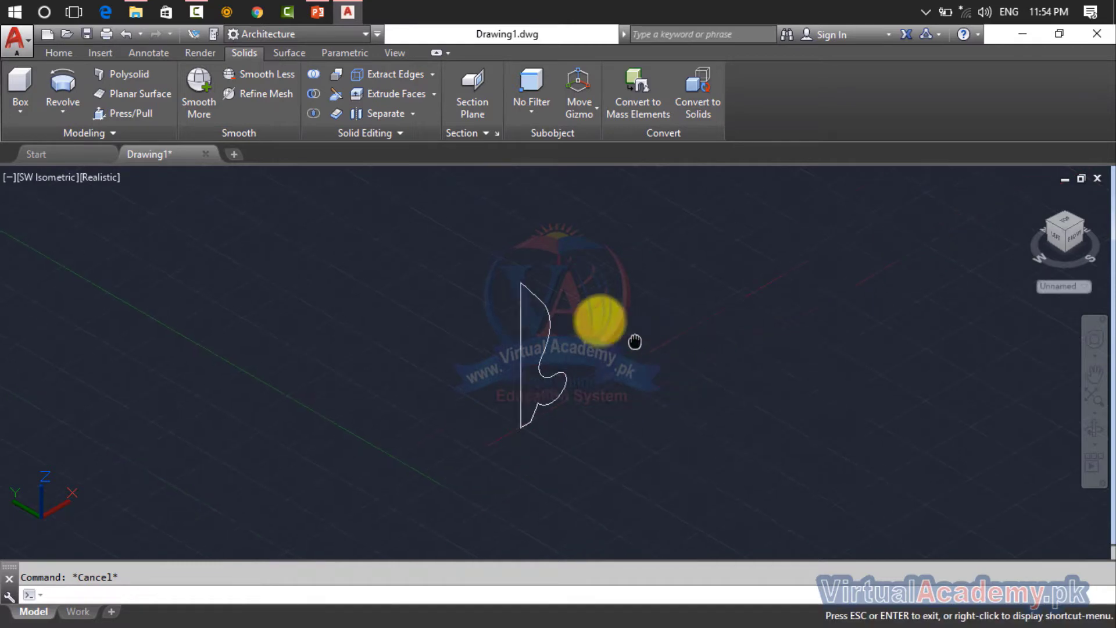
middle_drag(635, 342, 596, 322)
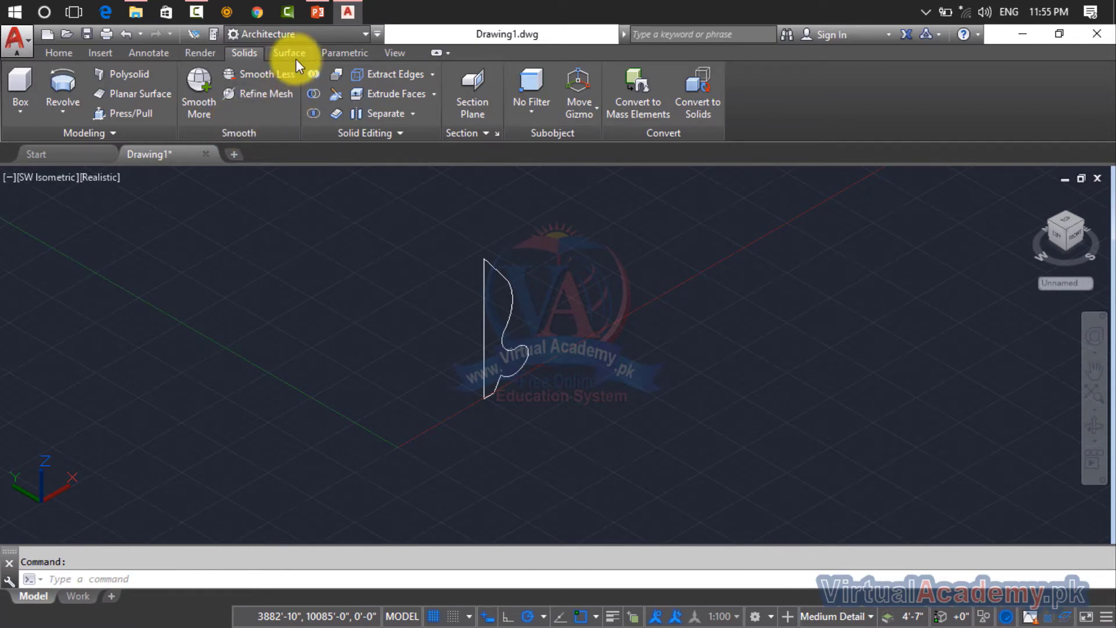
click(43, 178)
key(Escape)
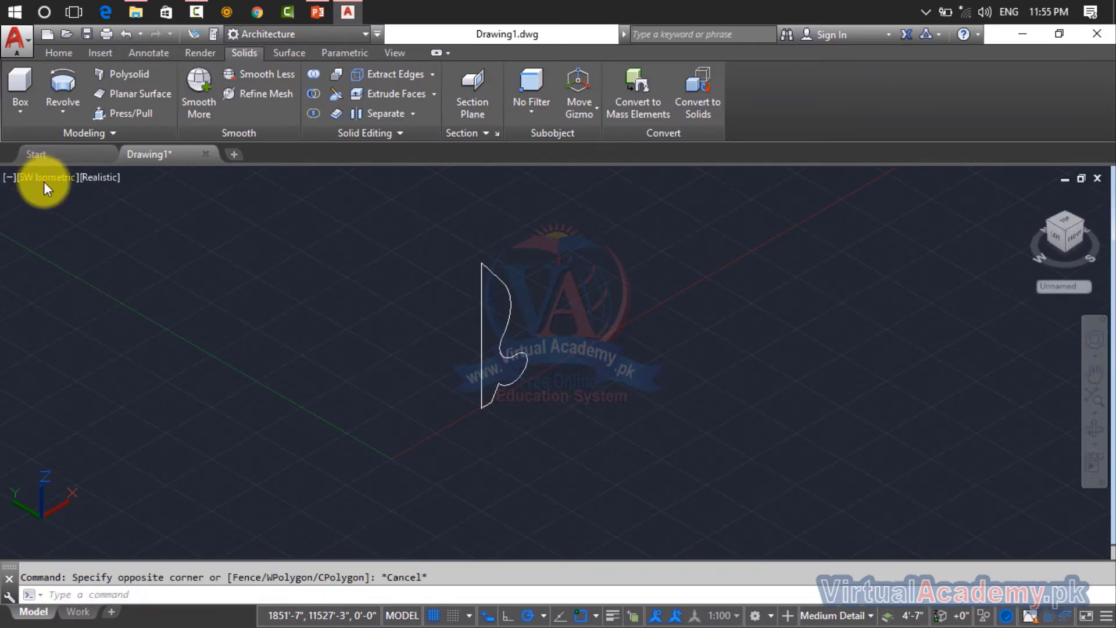
click(44, 180)
- In the Front view, draw a tall, narrow rectangle right of the profile
click(82, 288)
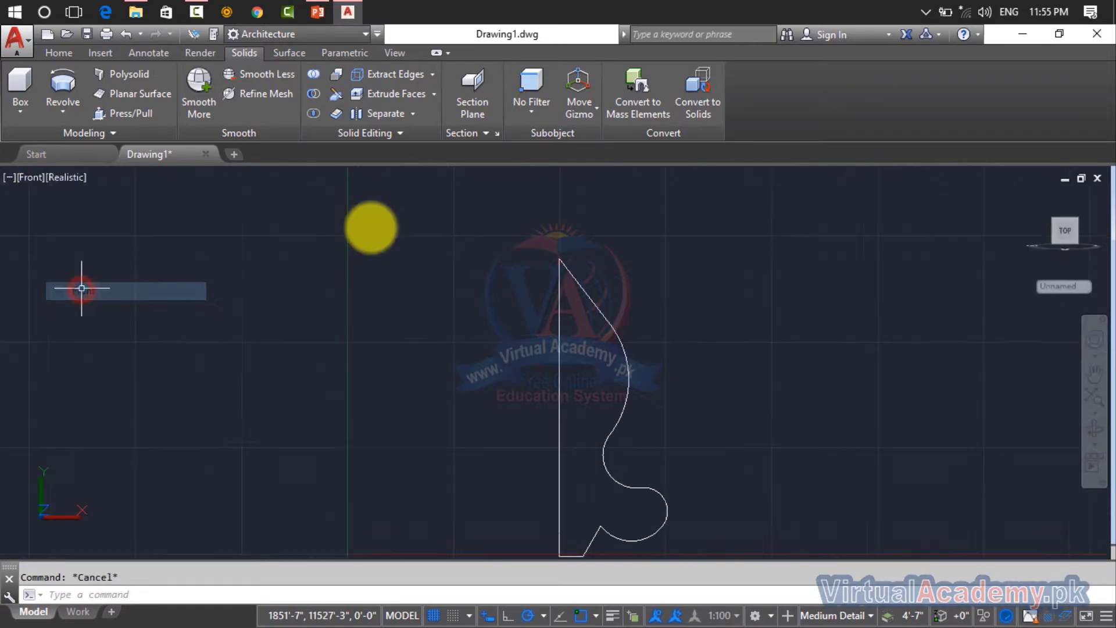
middle_drag(707, 329, 509, 315)
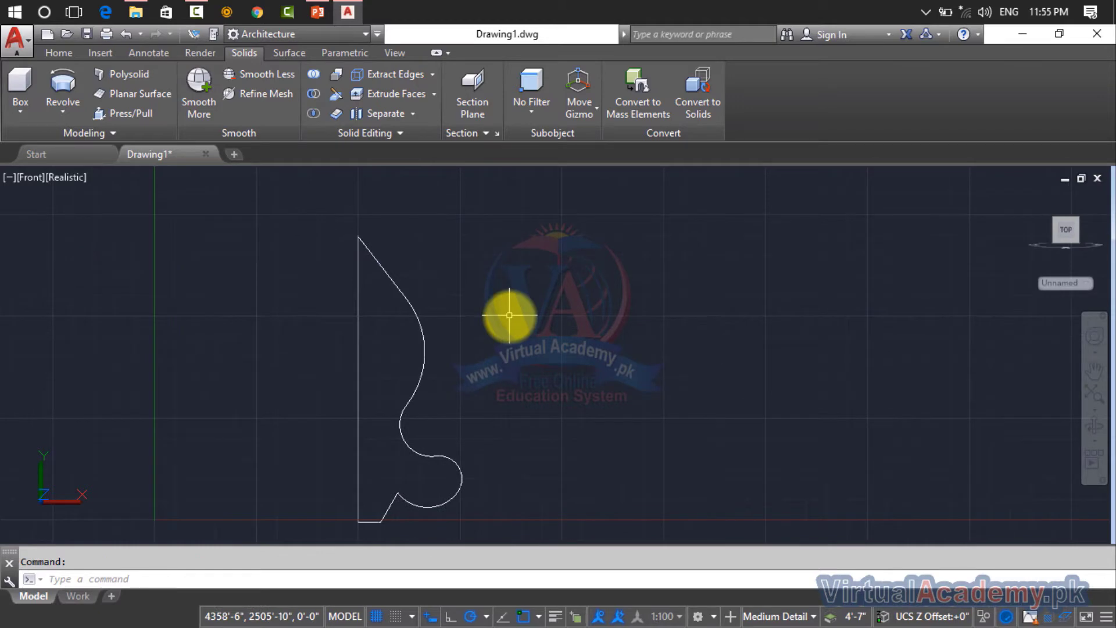
text(trev)
key(Return)
click(696, 249)
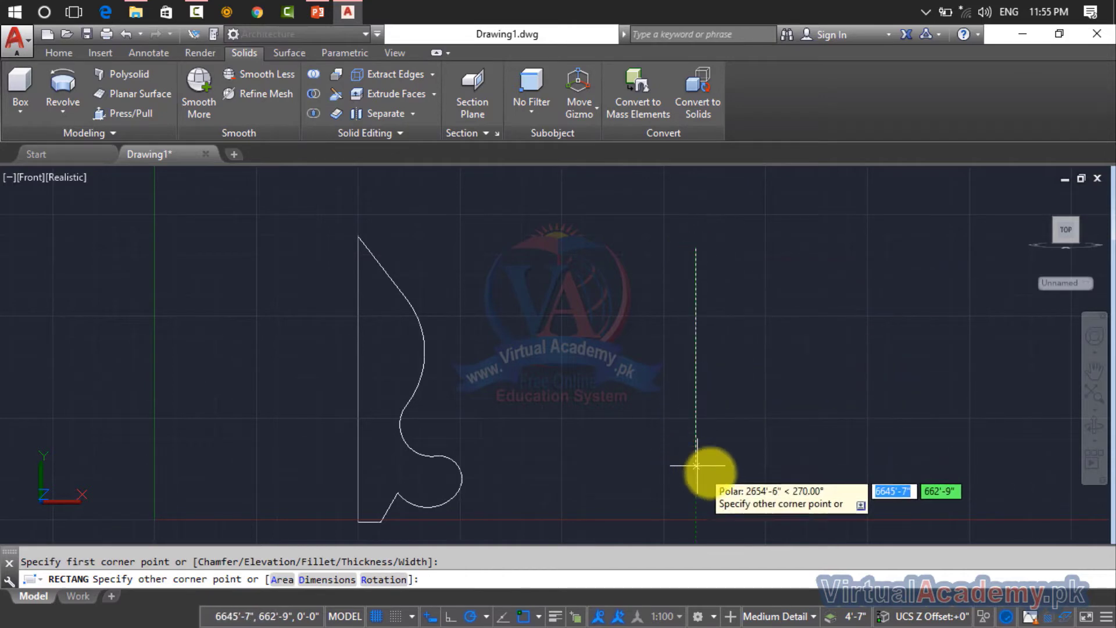
click(726, 462)
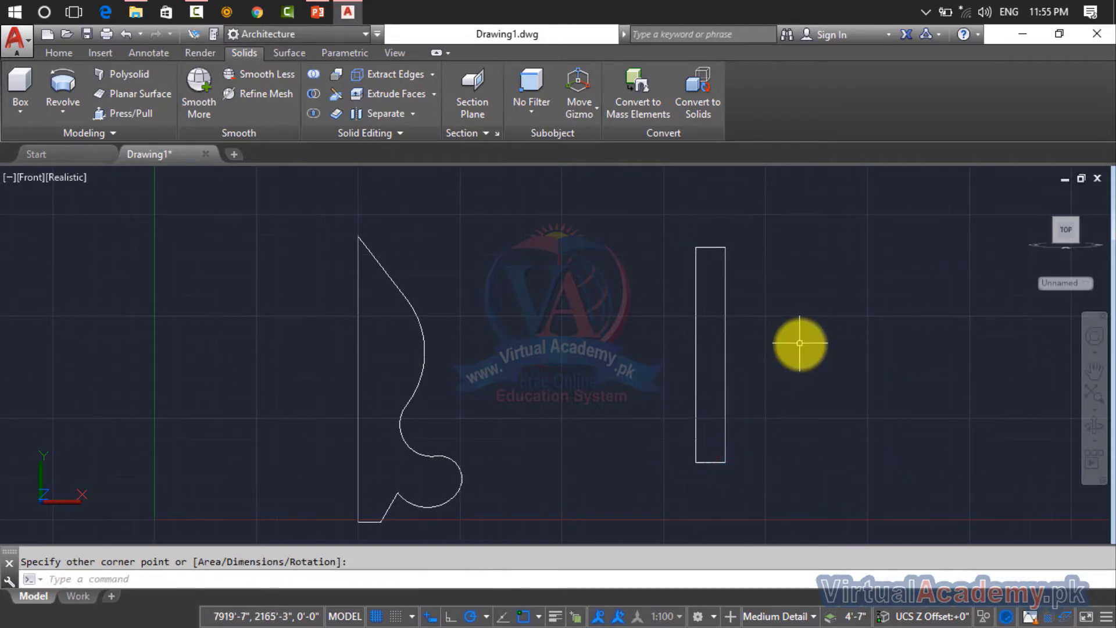
middle_drag(800, 343, 483, 320)
text(a)
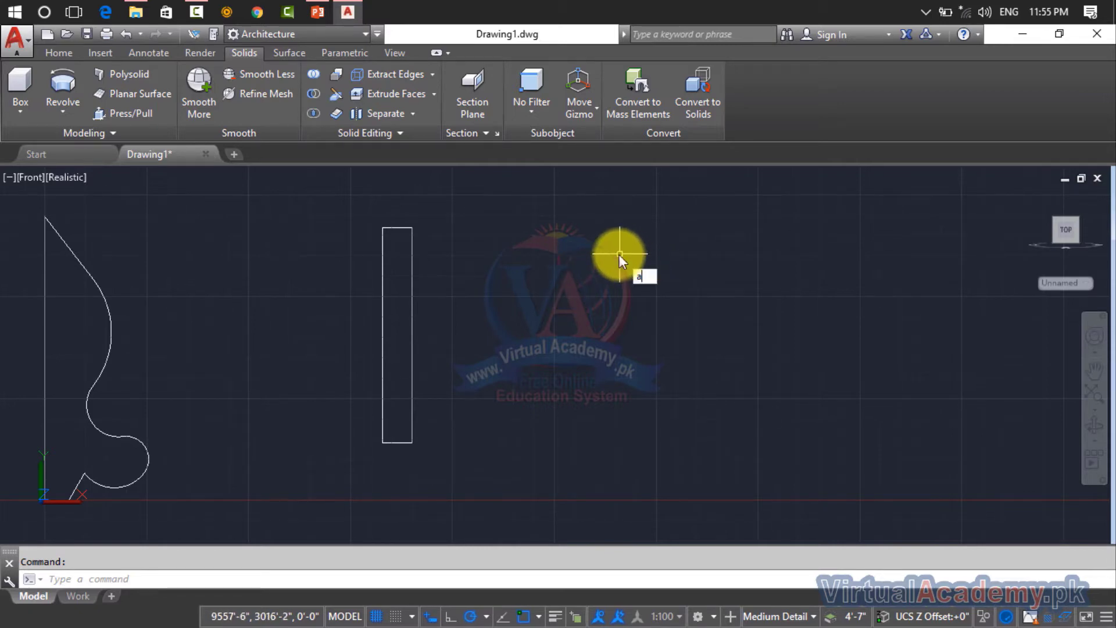
- Draw a three-point sweeping arc beside the rectangle
key(Return)
click(597, 252)
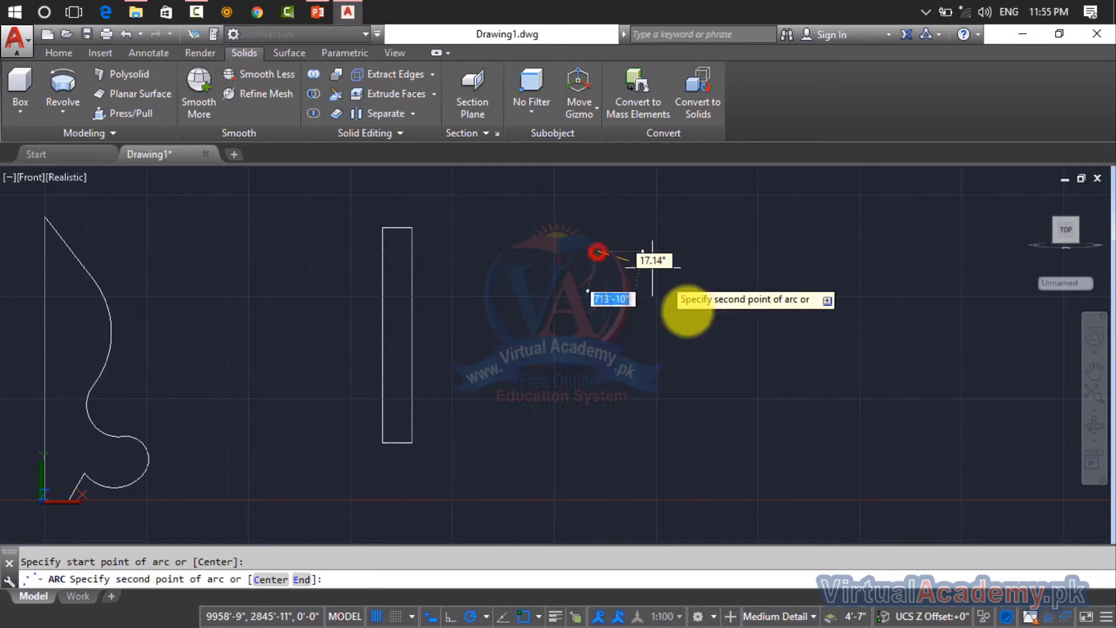
click(679, 344)
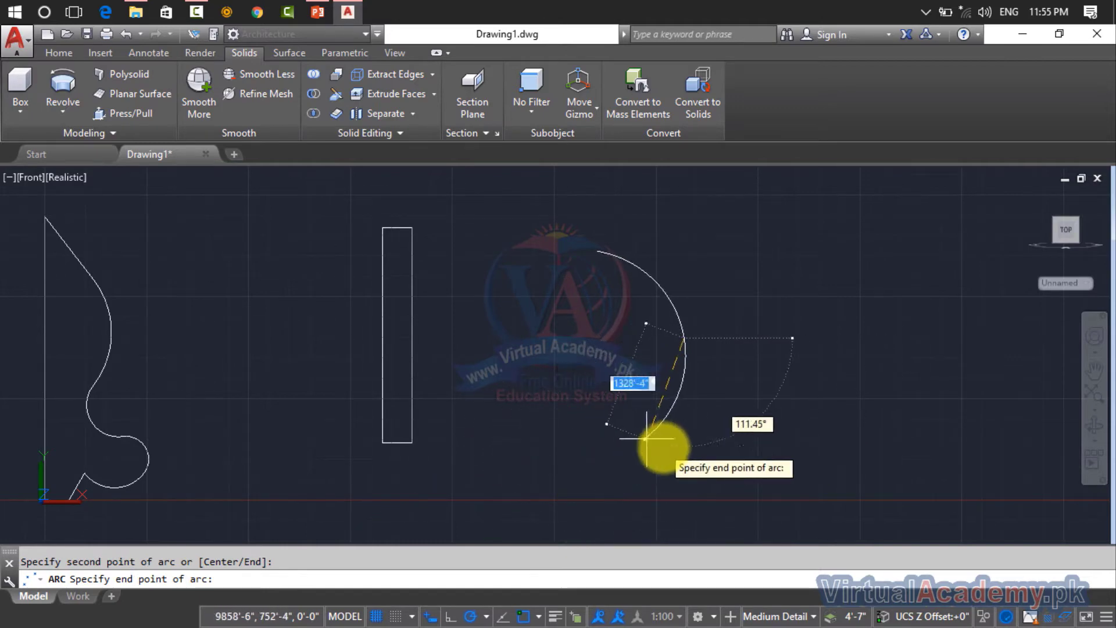
click(683, 444)
key(Escape)
scroll(570, 336, up, 5)
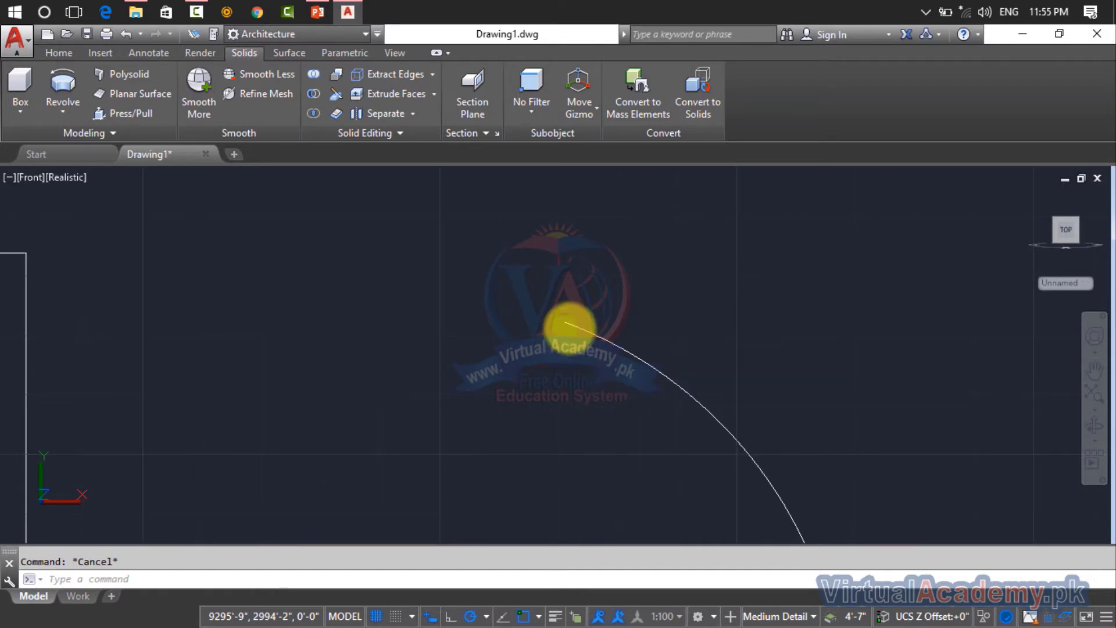
- Draw a vertical line up from the arc's upper end
text(l)
key(Return)
click(567, 322)
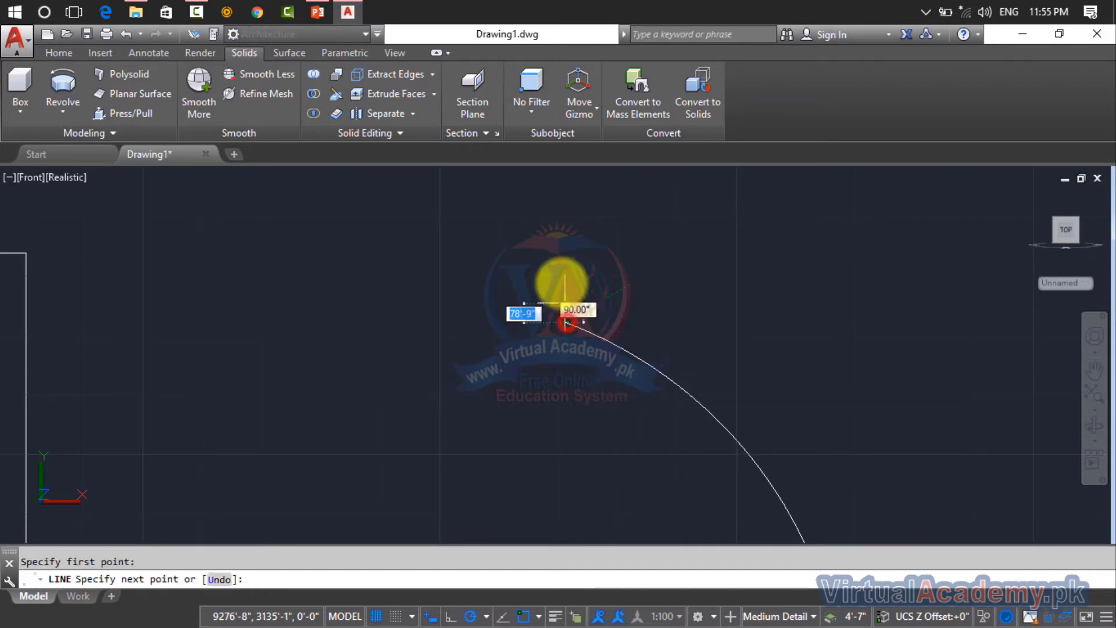
click(558, 212)
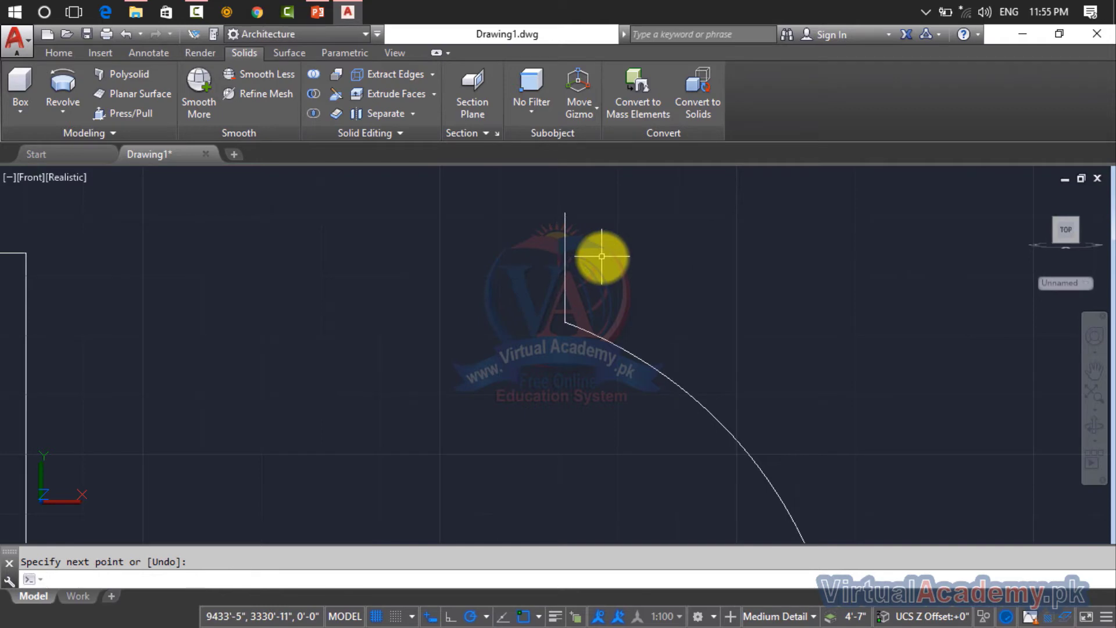
key(Escape)
click(569, 224)
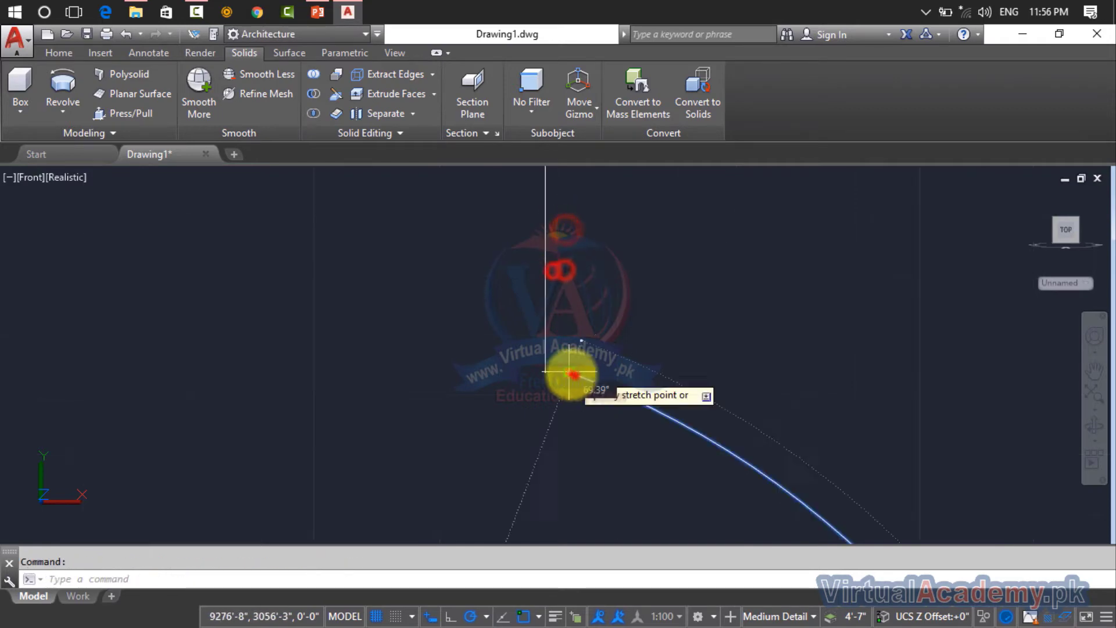
key(Escape)
- Draw a wavy arc polyline from the vertical line's top down to the slanted line
text(pl)
key(Return)
click(517, 199)
key(a)
key(Return)
click(523, 261)
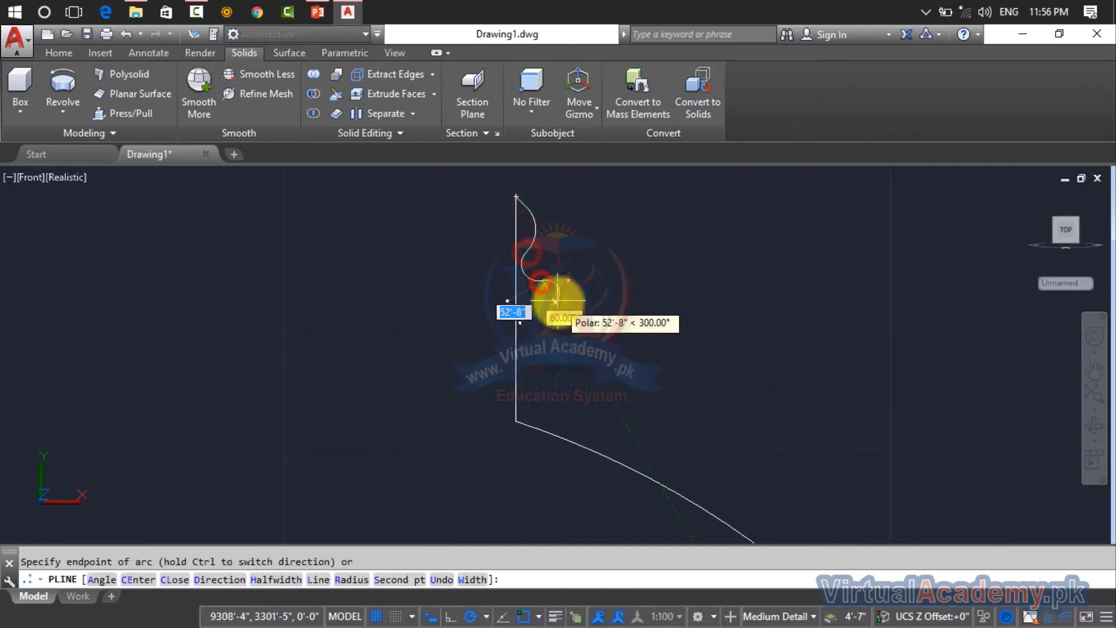
click(541, 281)
key(d)
key(Return)
click(528, 328)
click(538, 417)
scroll(537, 417, up, 3)
- Trim the leftover piece of the slanted line and delete the stray vertical line
key(Return)
text(tr)
key(Return)
click(507, 417)
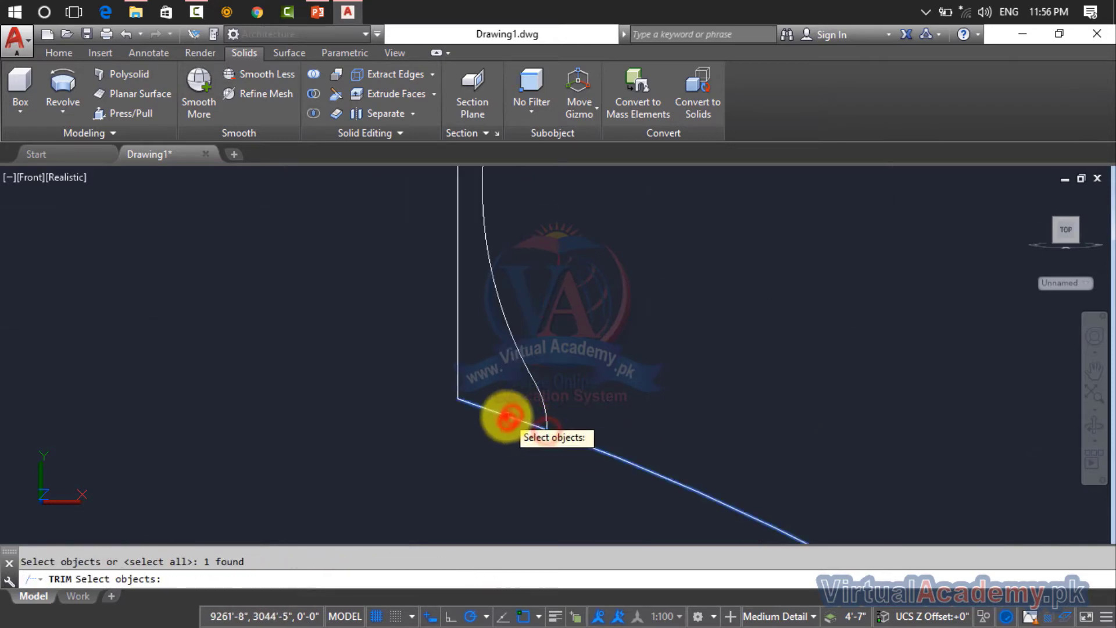
key(Escape)
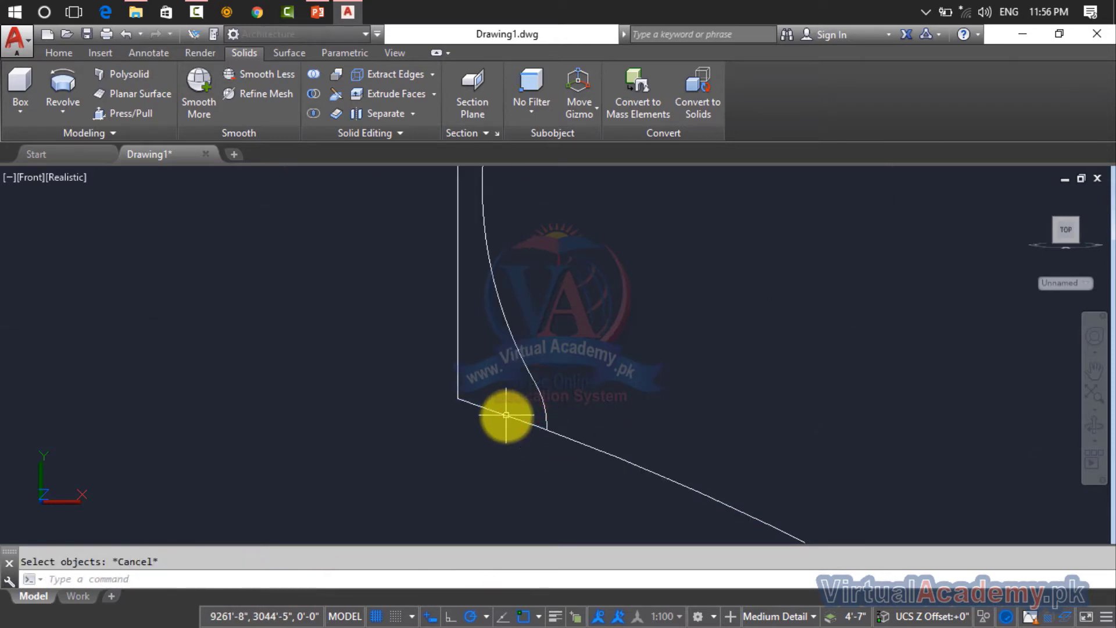
text(tr)
key(Return)
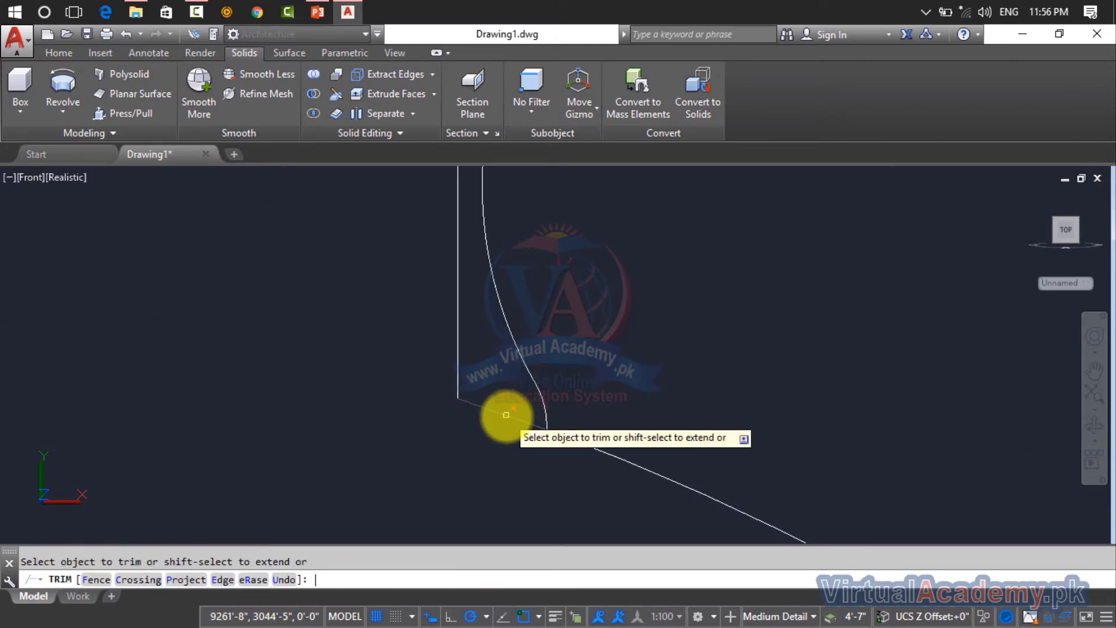
click(507, 414)
scroll(531, 377, down, 3)
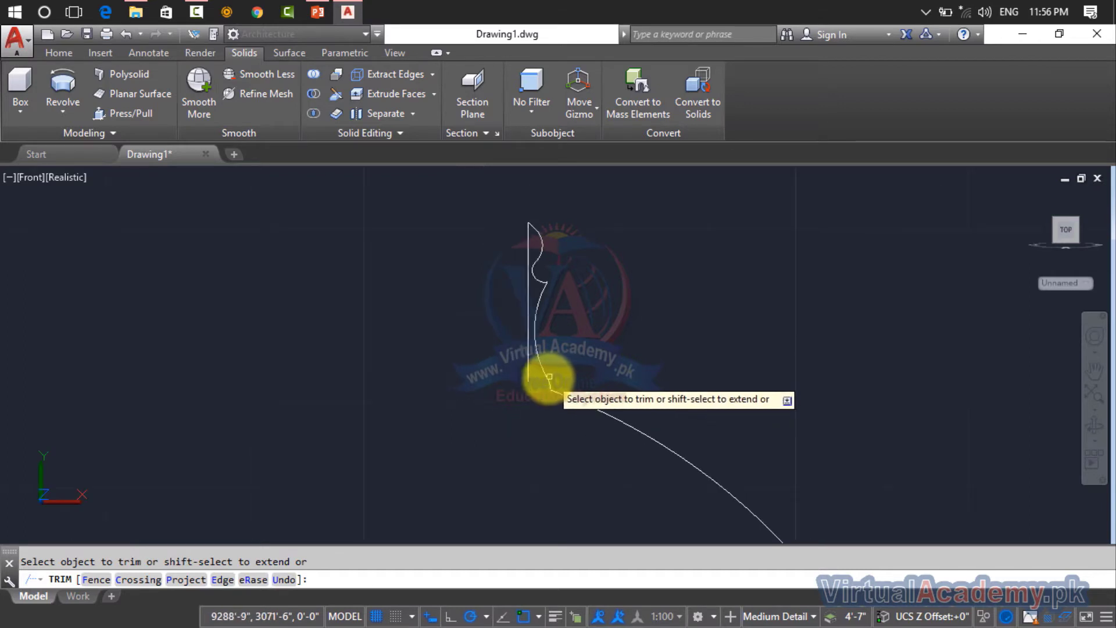
key(Escape)
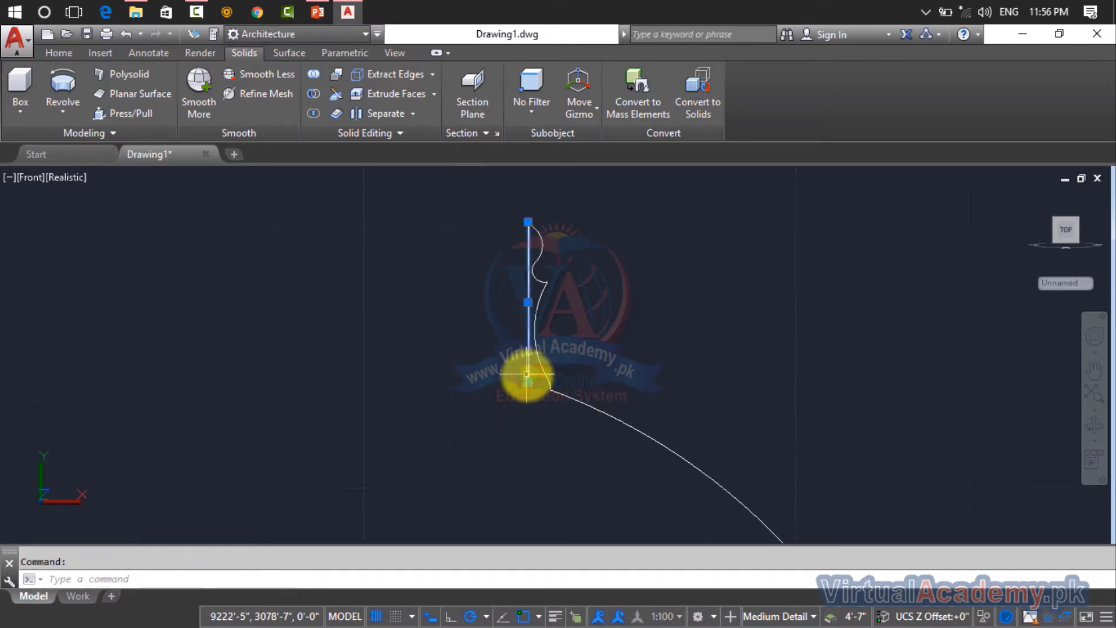
key(Delete)
- Frame the finial profile, rectangle and arc, and view them in SW Isometric
middle_drag(526, 375, 526, 194)
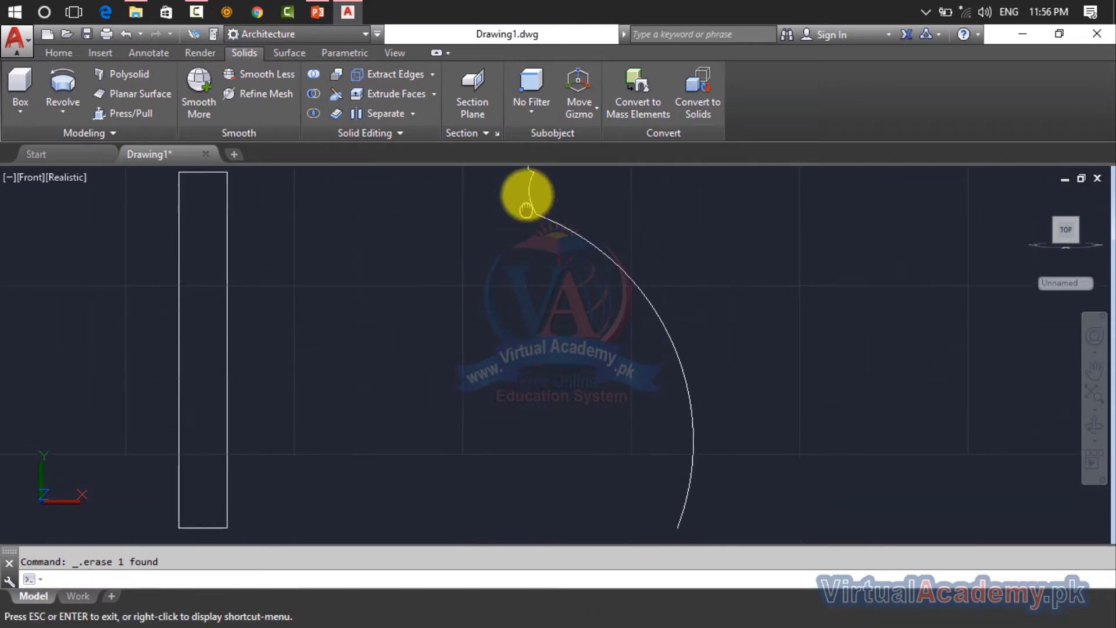
scroll(526, 193, down, 2)
middle_drag(524, 242, 521, 273)
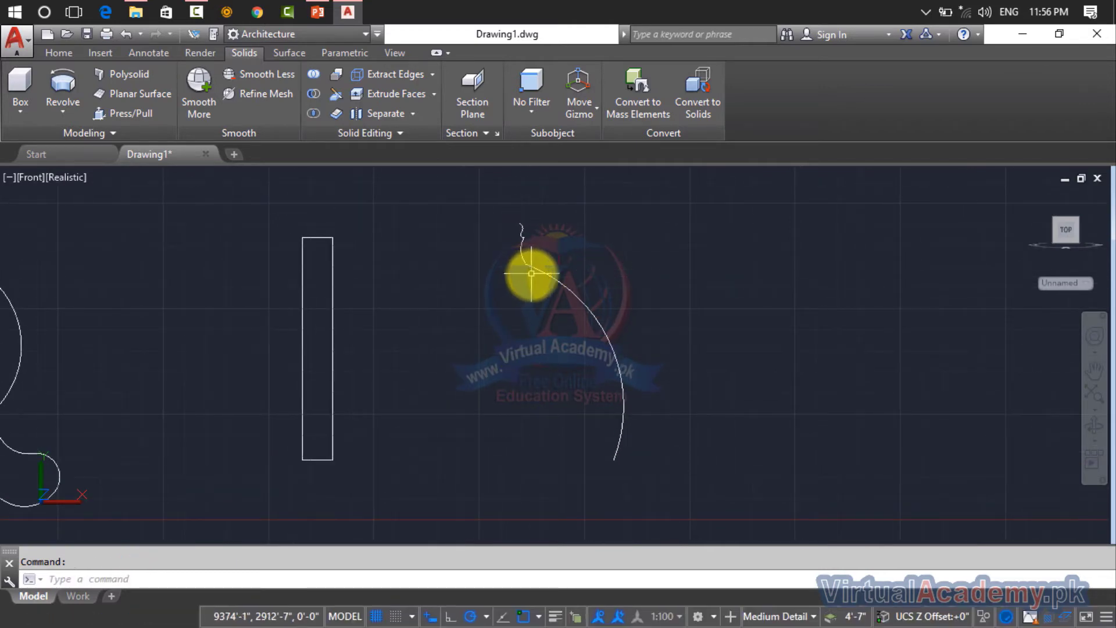
middle_drag(531, 270, 610, 262)
click(63, 109)
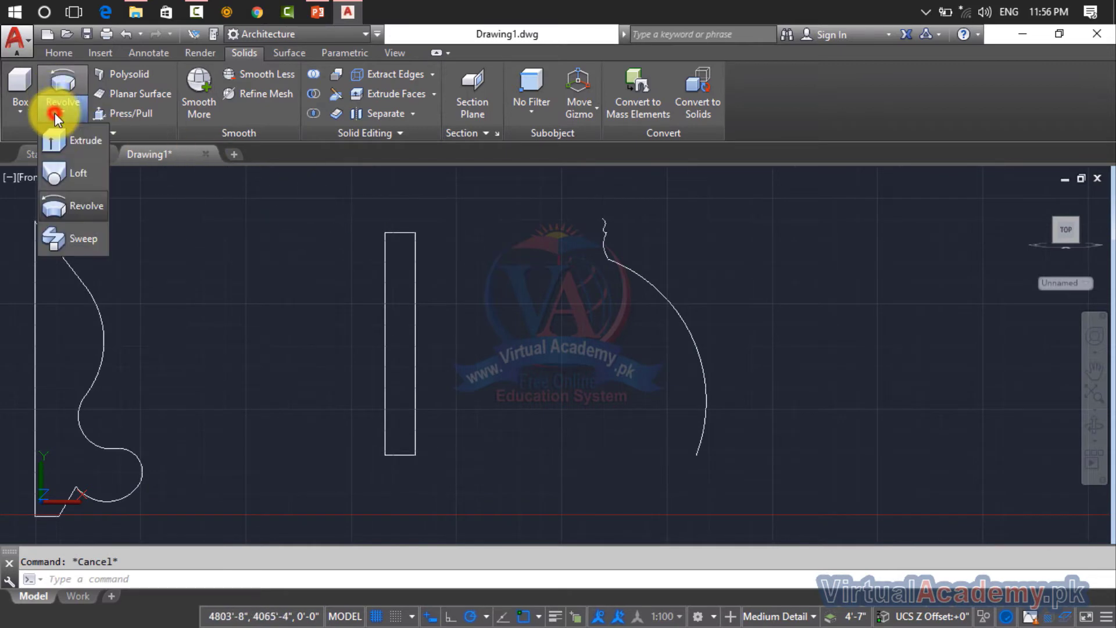
click(160, 186)
click(30, 176)
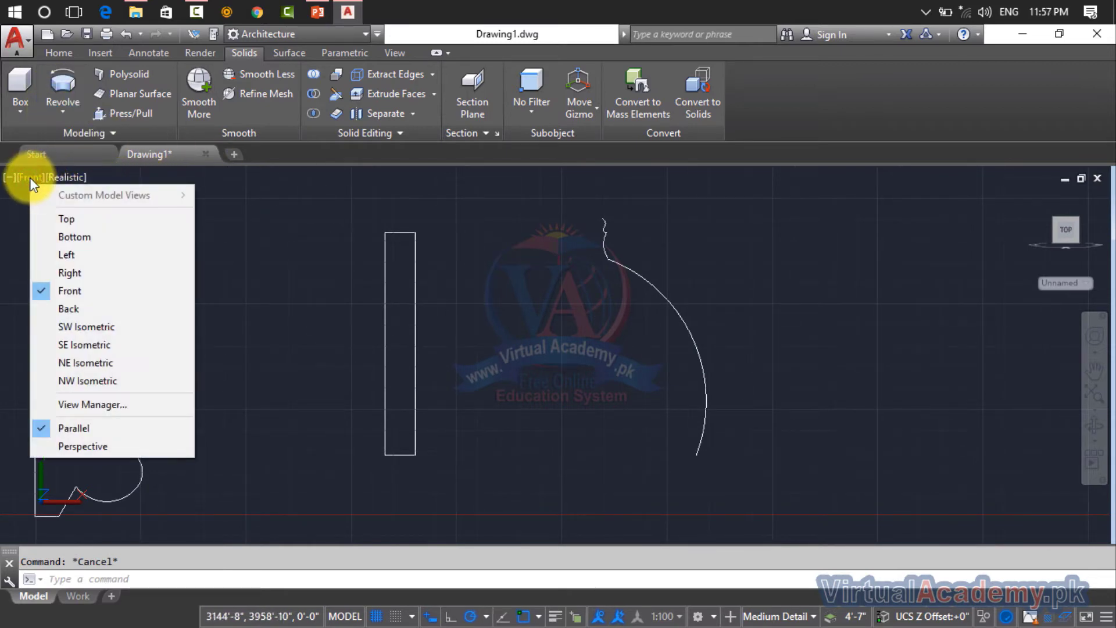
click(96, 326)
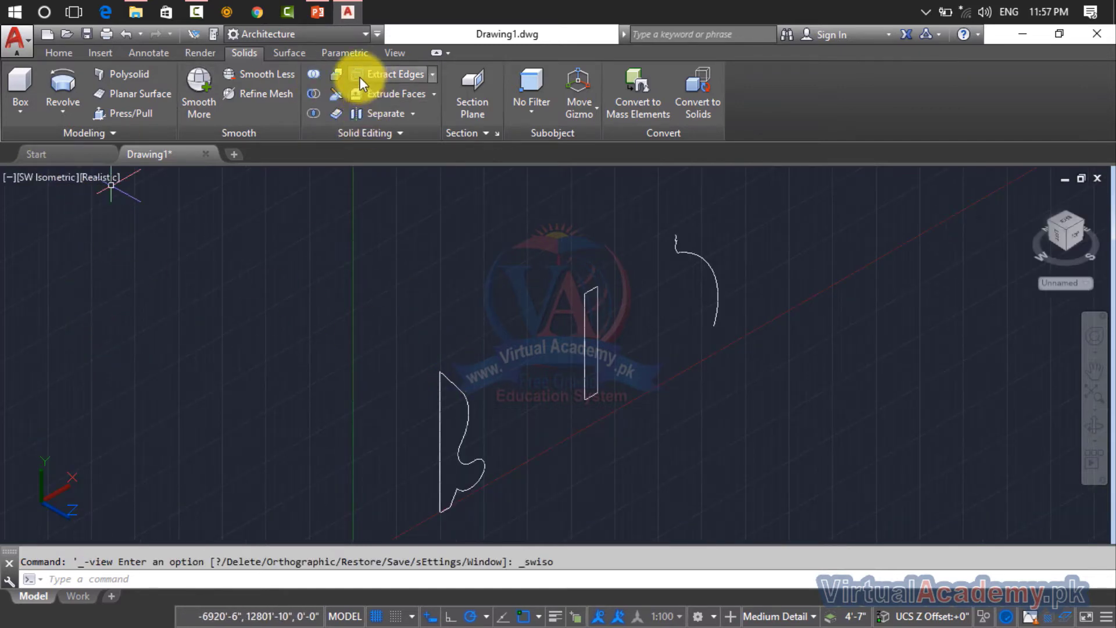
- Set the UCS to the Top preset while keeping the SW Isometric view
click(402, 59)
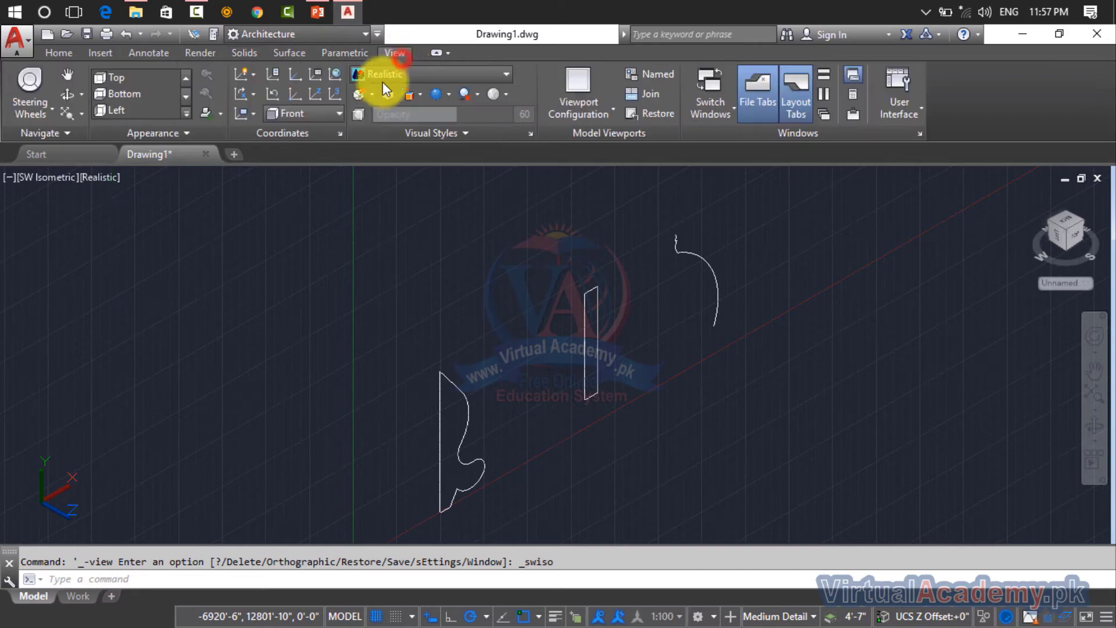
click(311, 119)
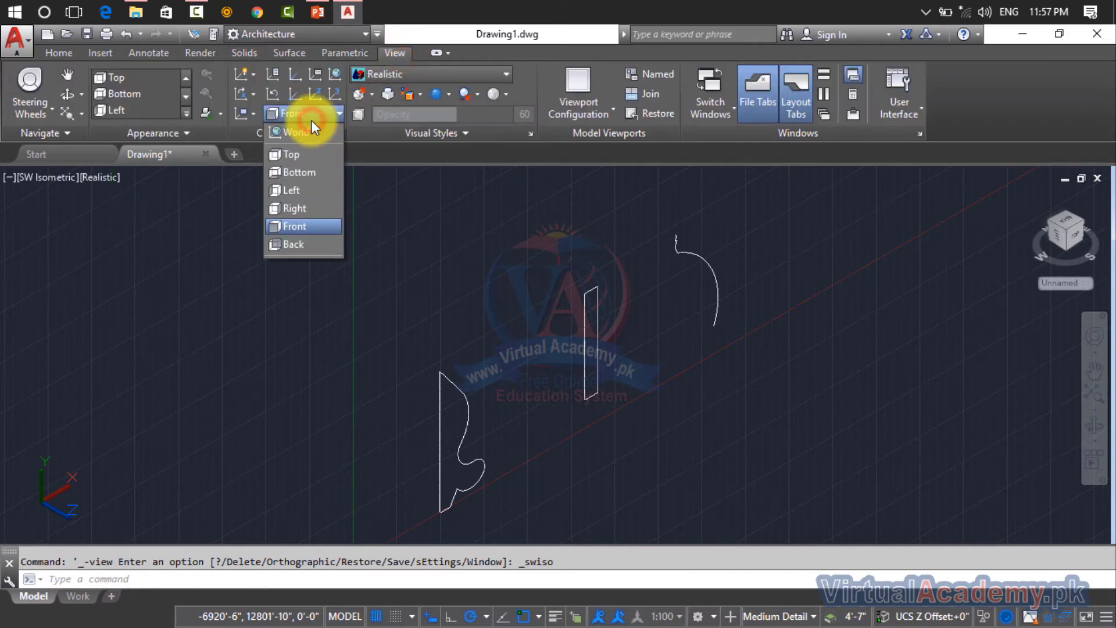
click(303, 154)
scroll(468, 309, down, 3)
scroll(533, 253, down, 2)
scroll(499, 299, up, 3)
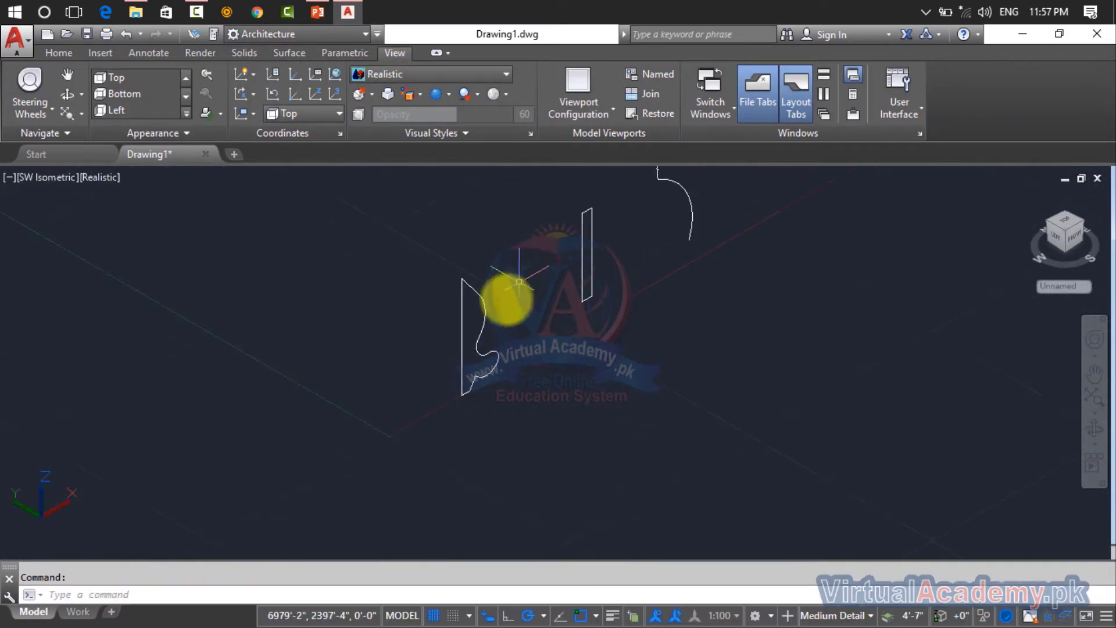
scroll(491, 317, up, 4)
key(Escape)
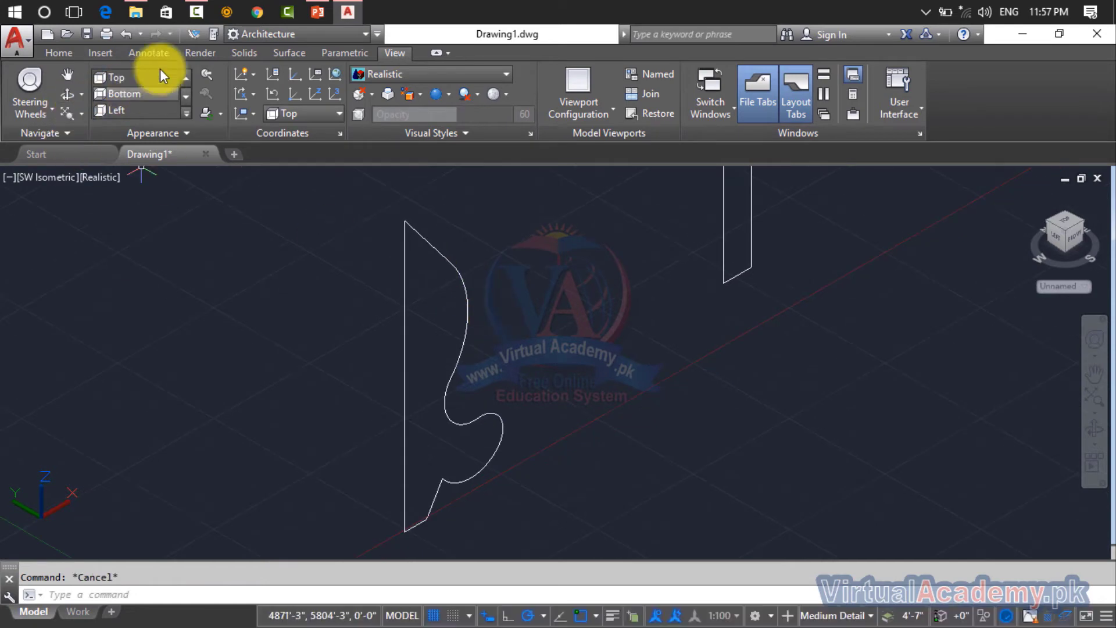
click(202, 54)
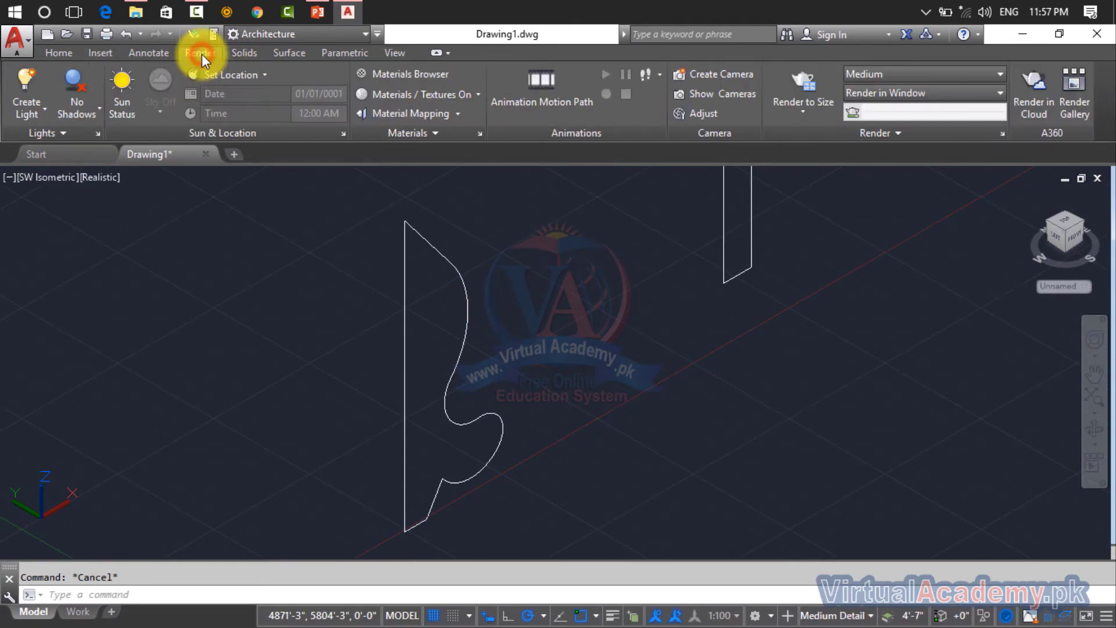
click(242, 54)
click(78, 112)
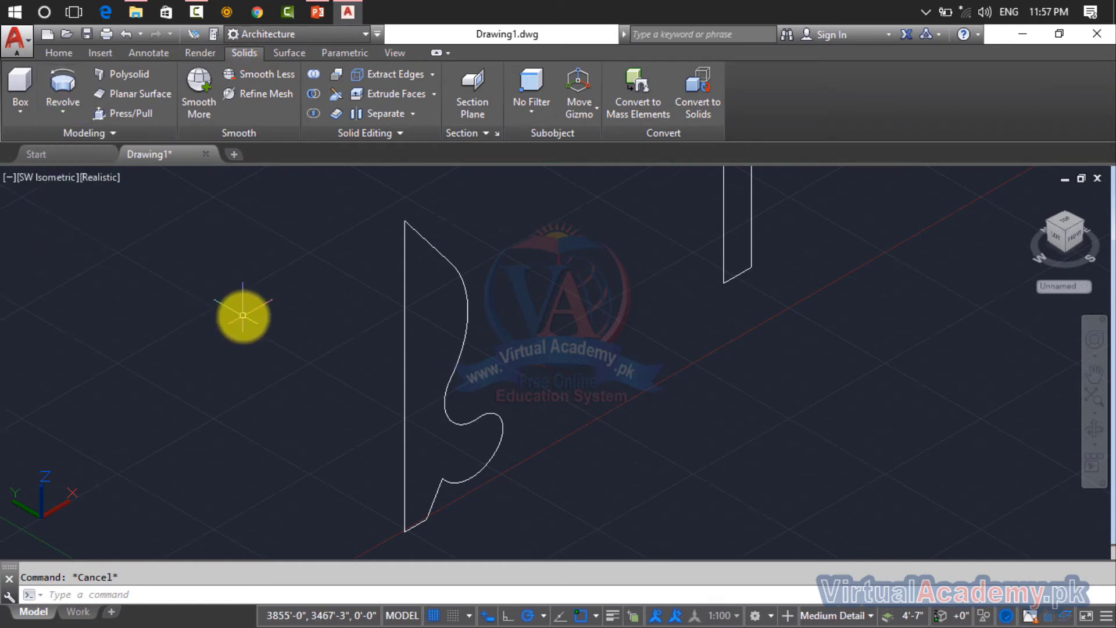
- Start REVOLVE on the finial profile, using its top endpoint as the axis start
text(re)
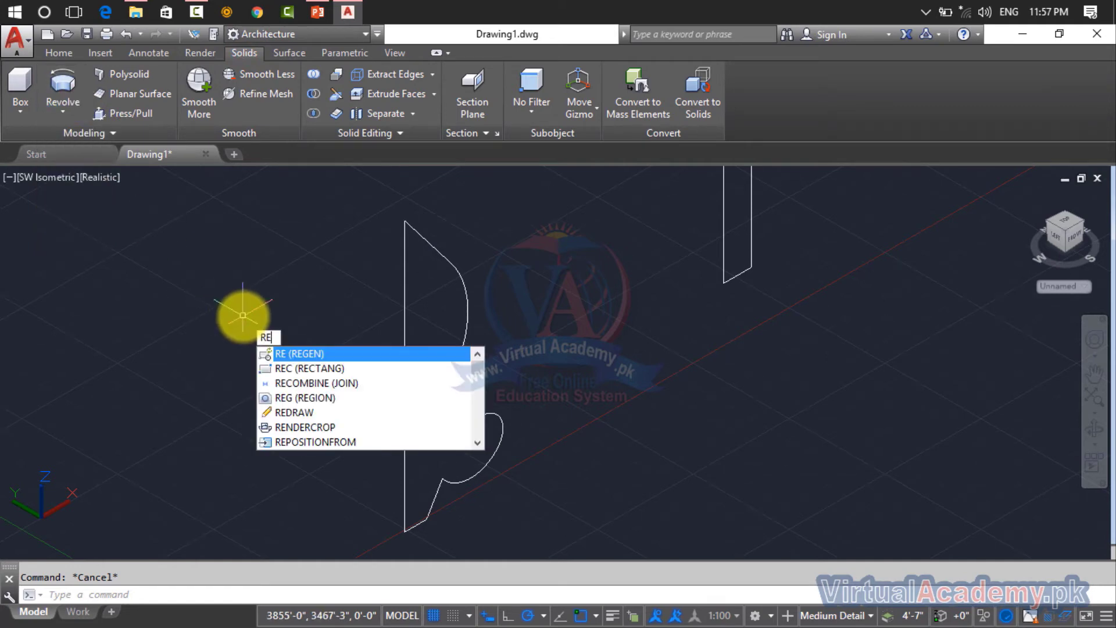
text(v)
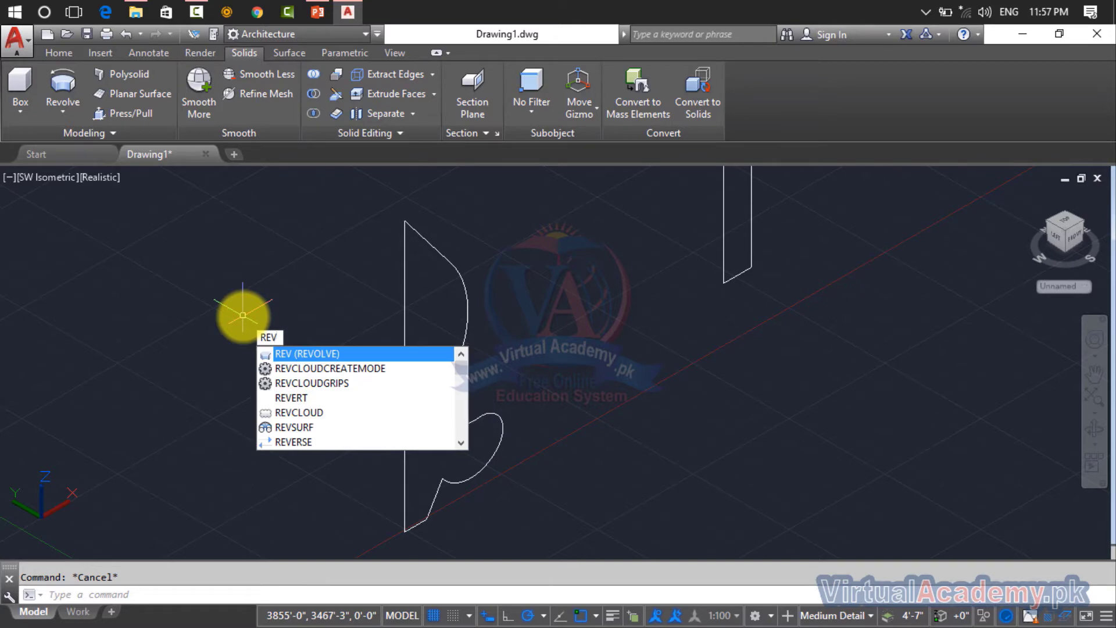
click(307, 353)
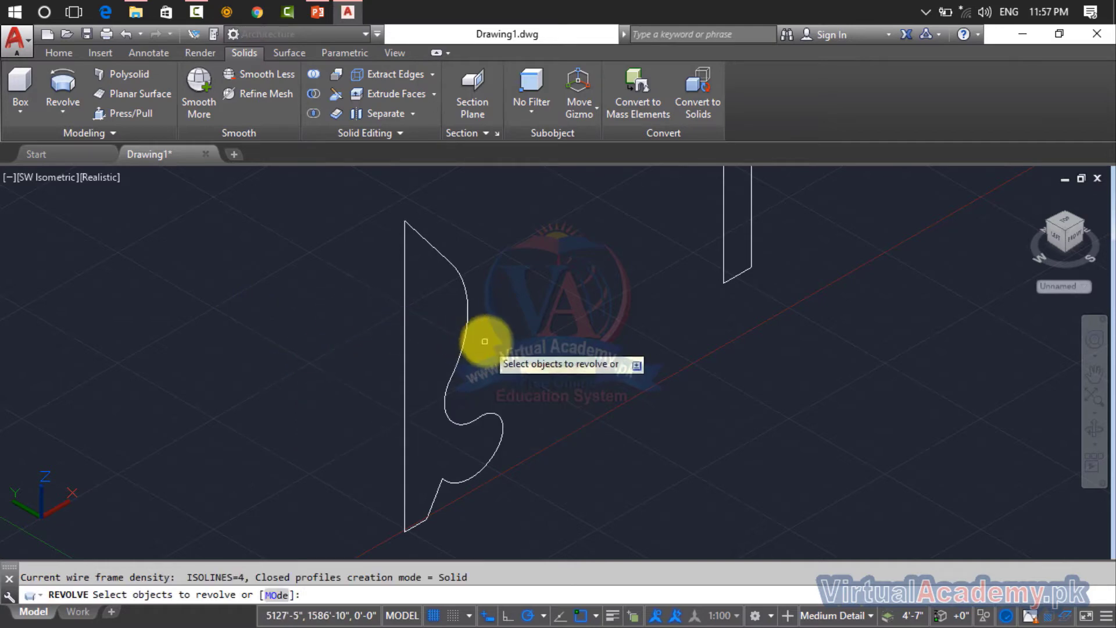
click(469, 323)
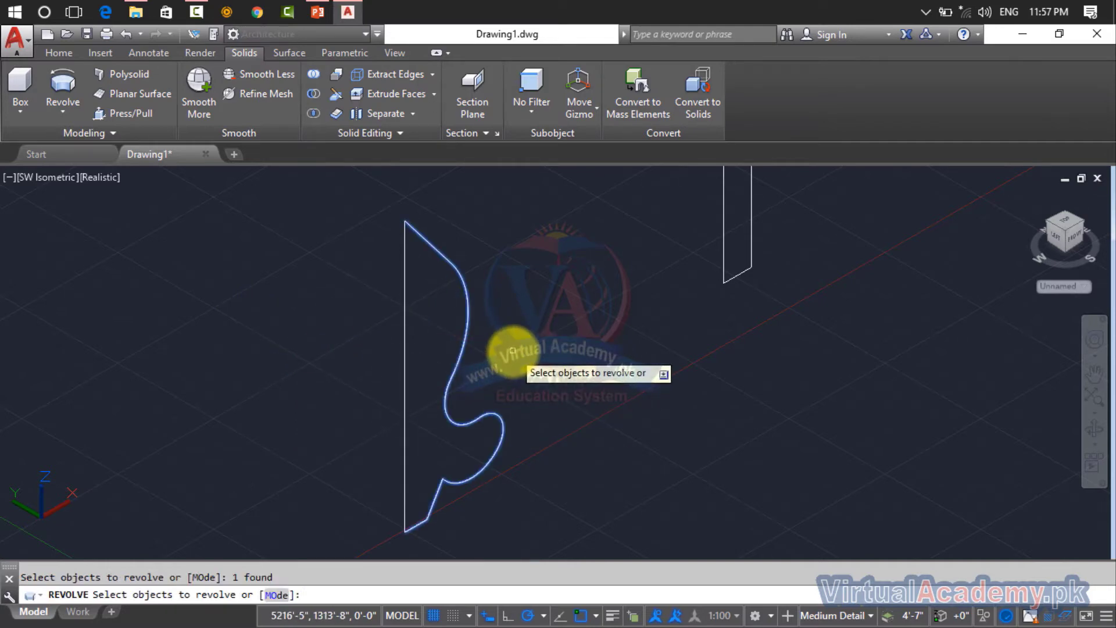
key(Return)
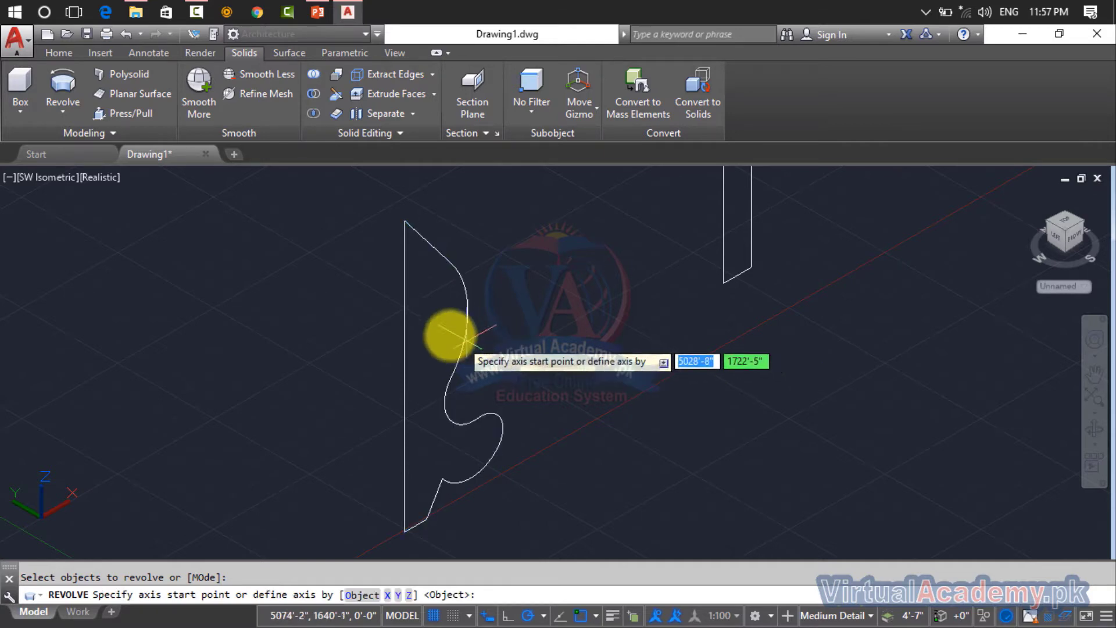
click(404, 221)
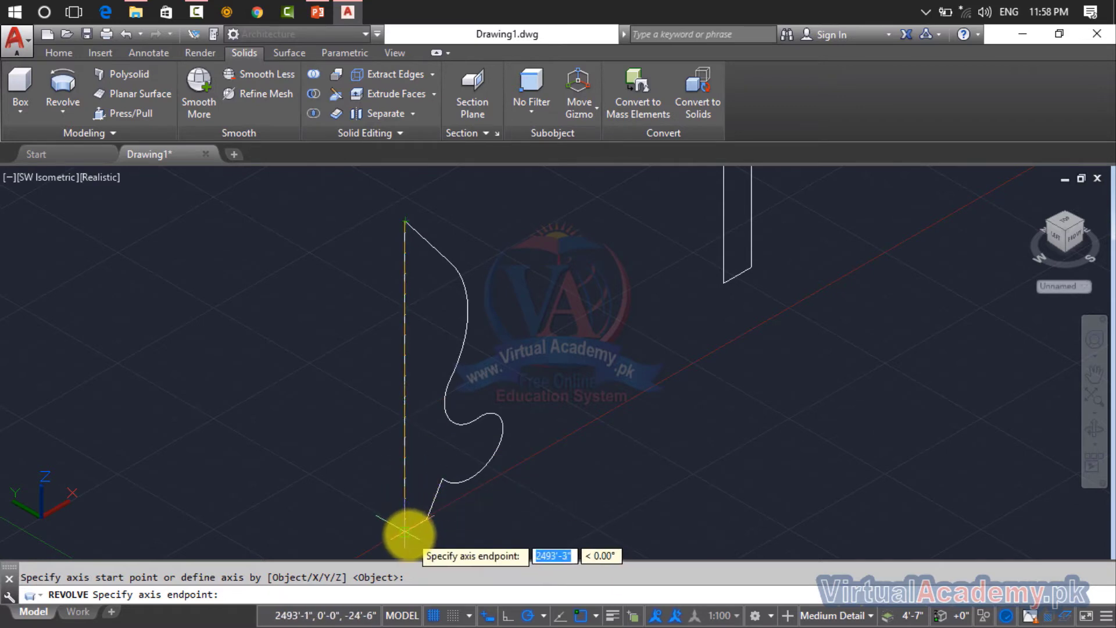
- End the axis at the profile's bottom corner and revolve the finial a full 360°
click(410, 534)
text(360)
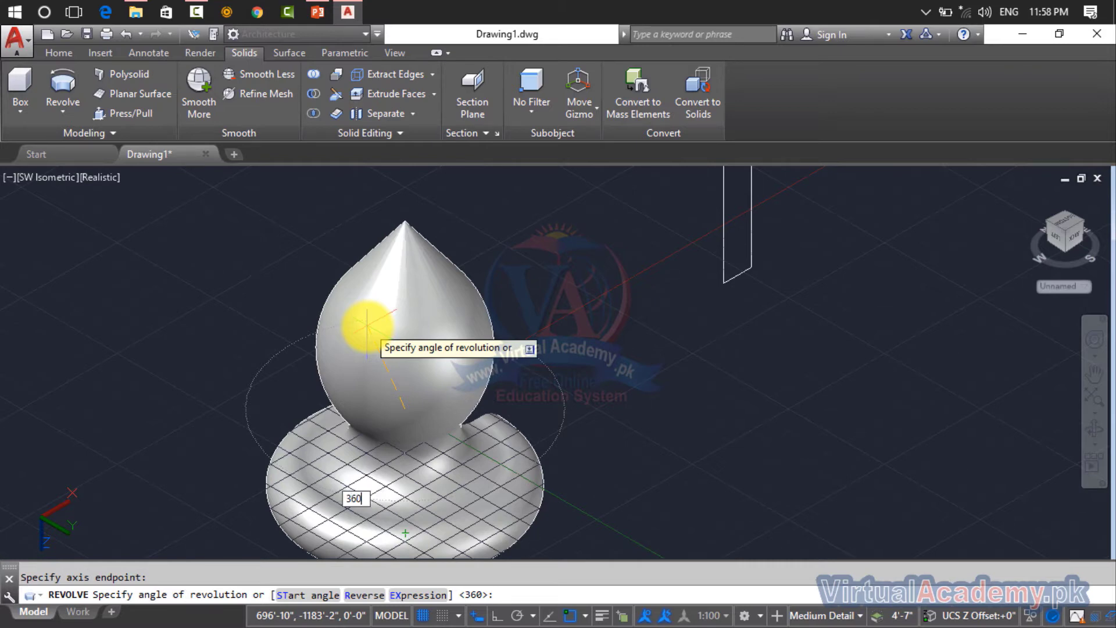
key(Return)
scroll(369, 407, down, 4)
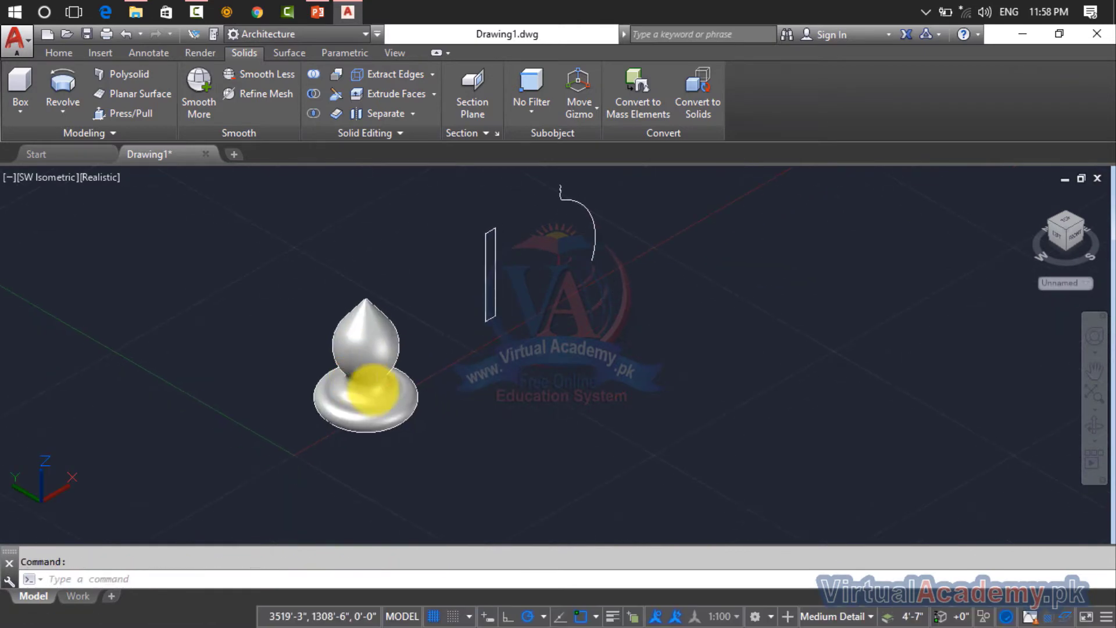
scroll(373, 388, up, 2)
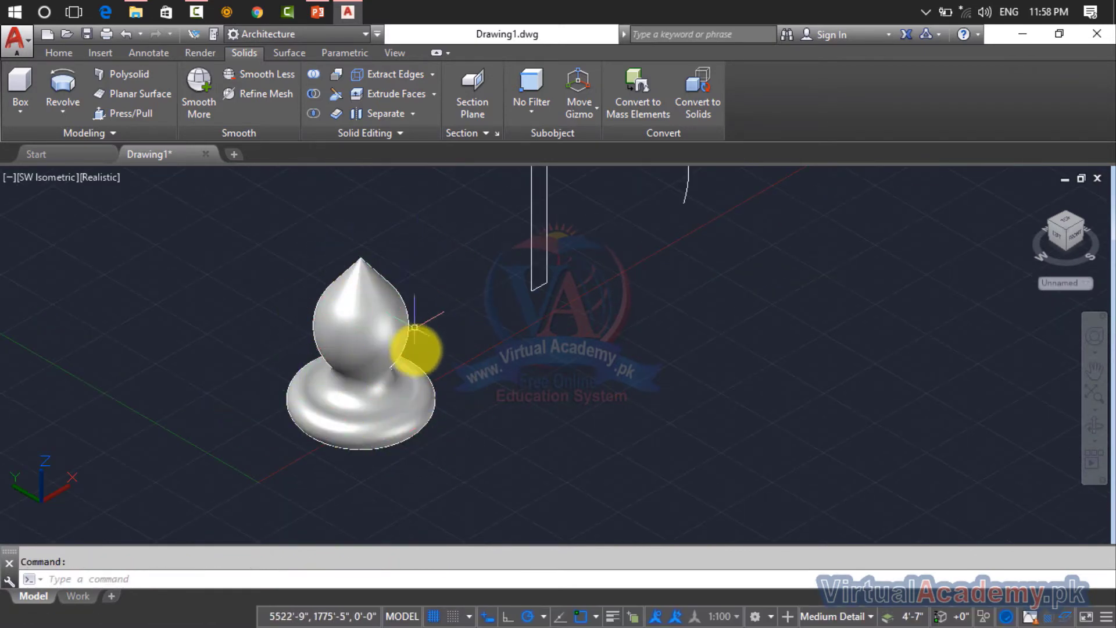
- Start REVOLVE and window-select the tall rectangle profile
scroll(394, 419, down, 1)
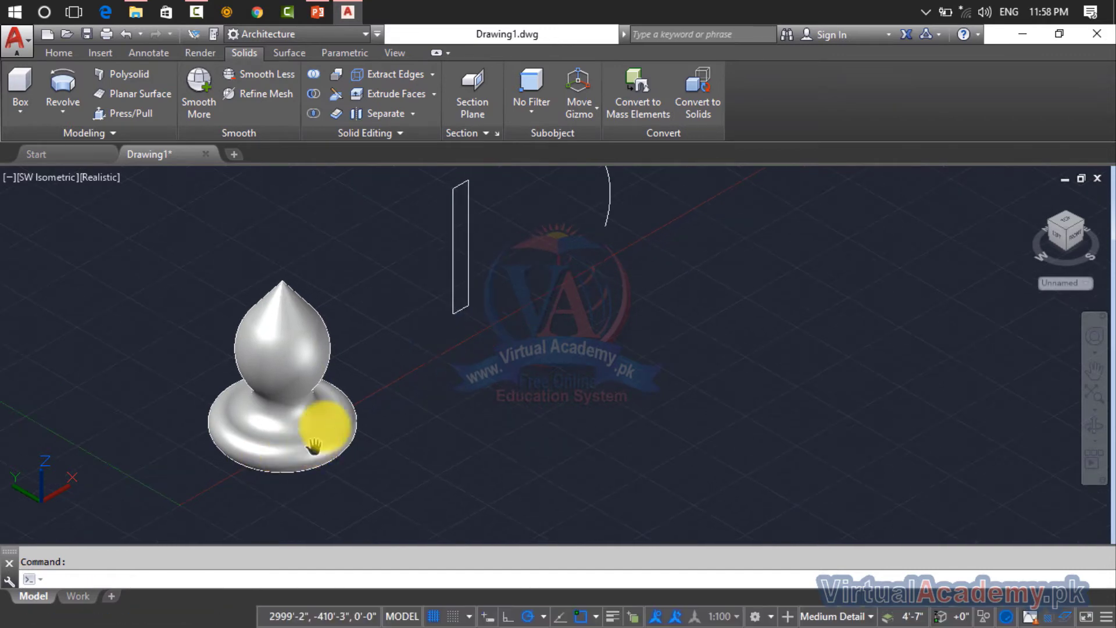
scroll(319, 431, down, 1)
scroll(362, 394, down, 1)
scroll(372, 327, up, 3)
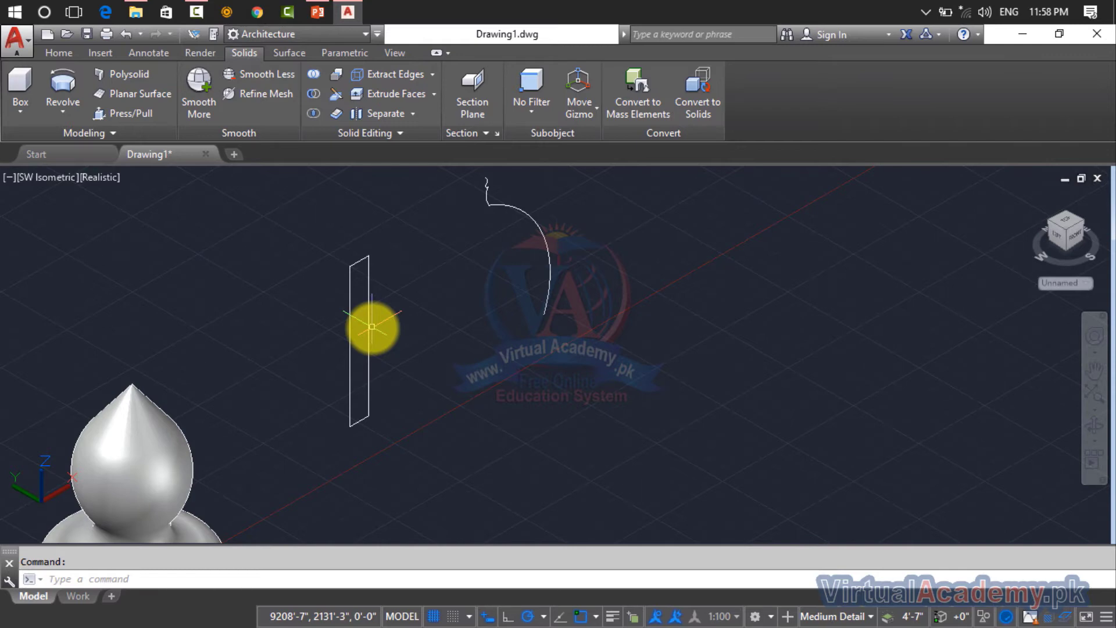
text(r)
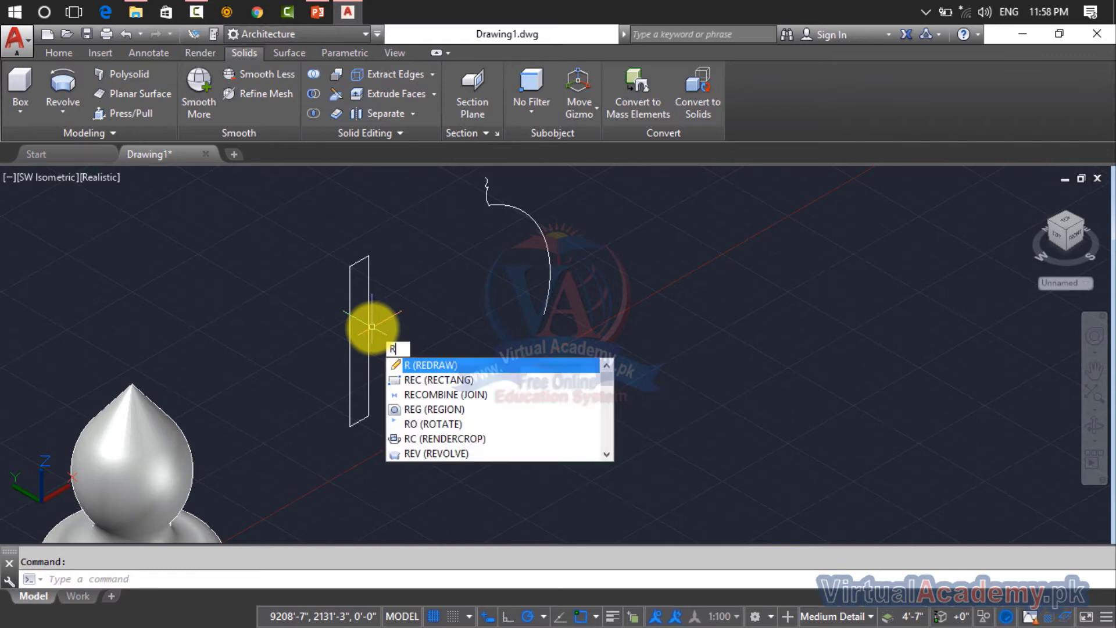
text(ev)
key(Return)
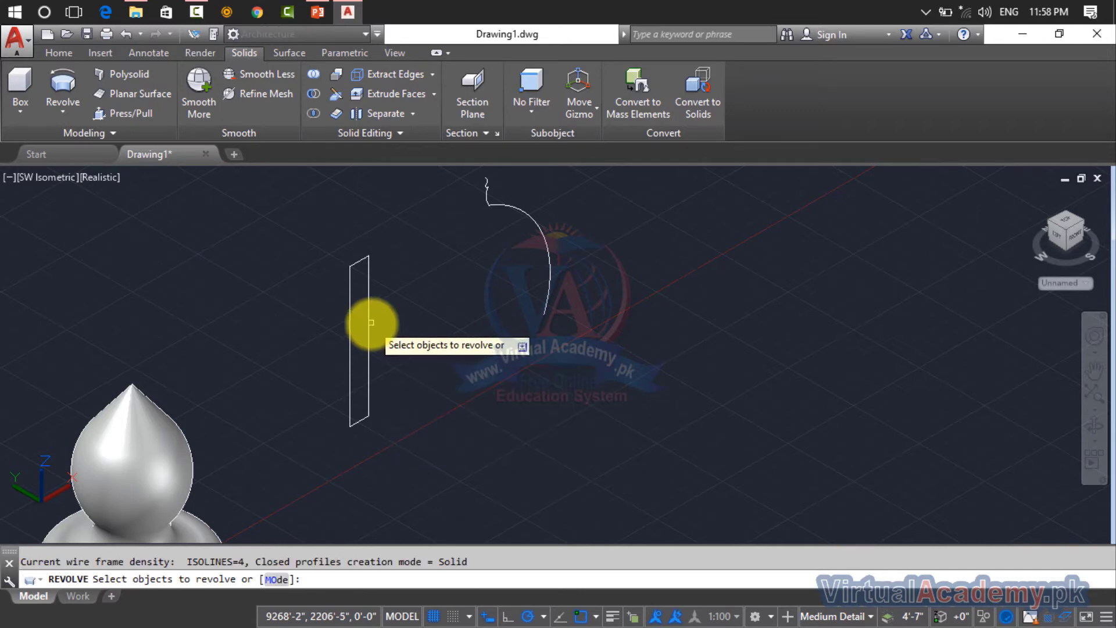
click(367, 319)
click(355, 327)
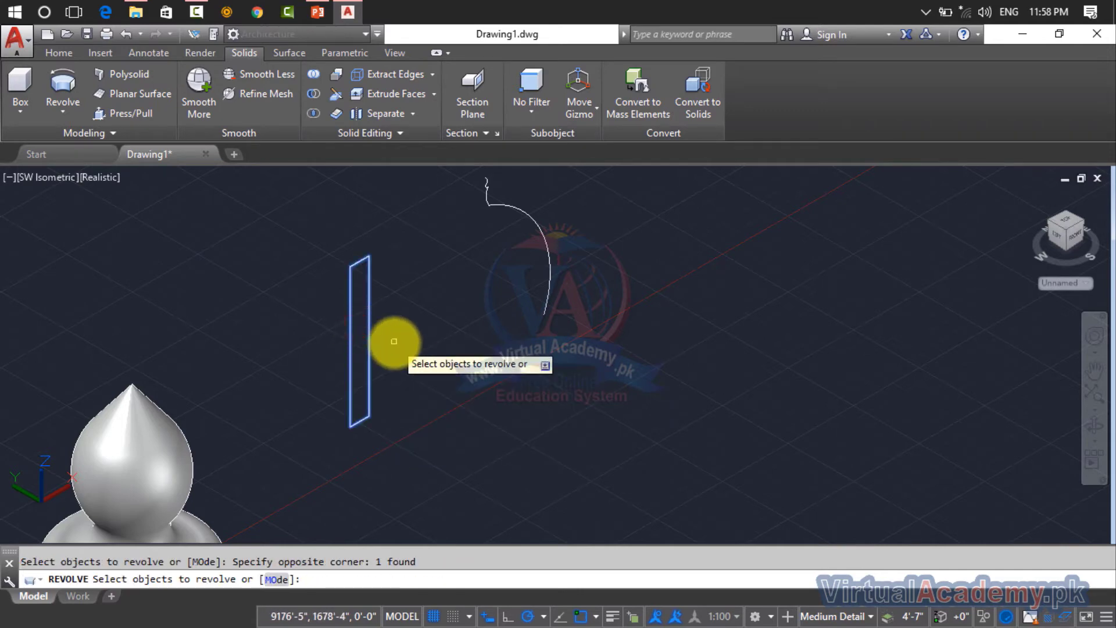
key(Return)
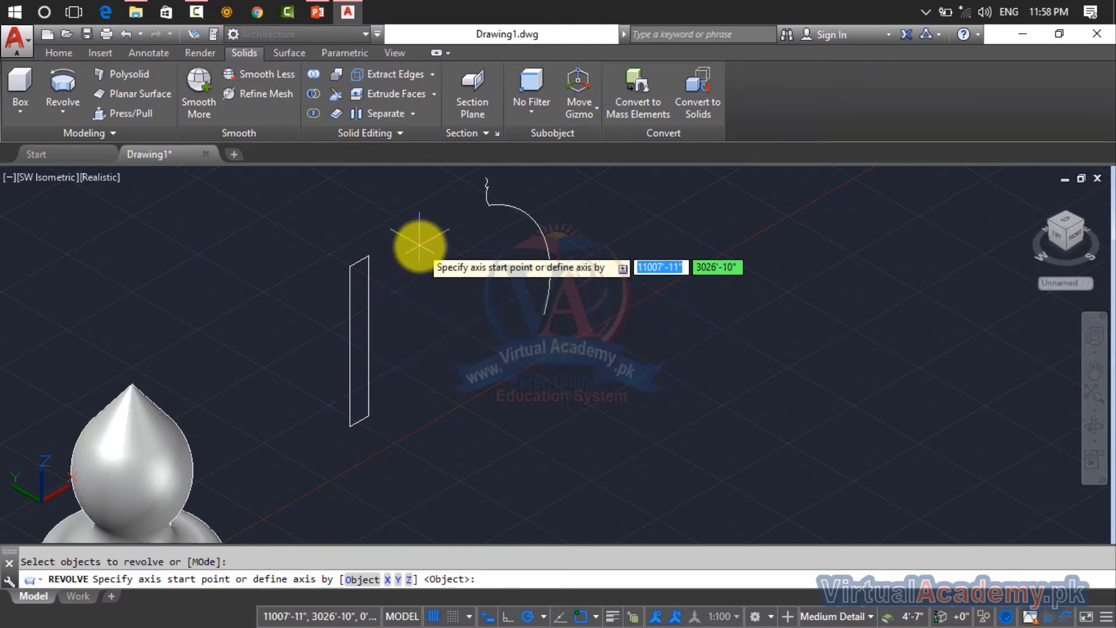
- Revolve the rectangle 360° about a vertical axis beside it into a holed disc
click(420, 247)
click(424, 422)
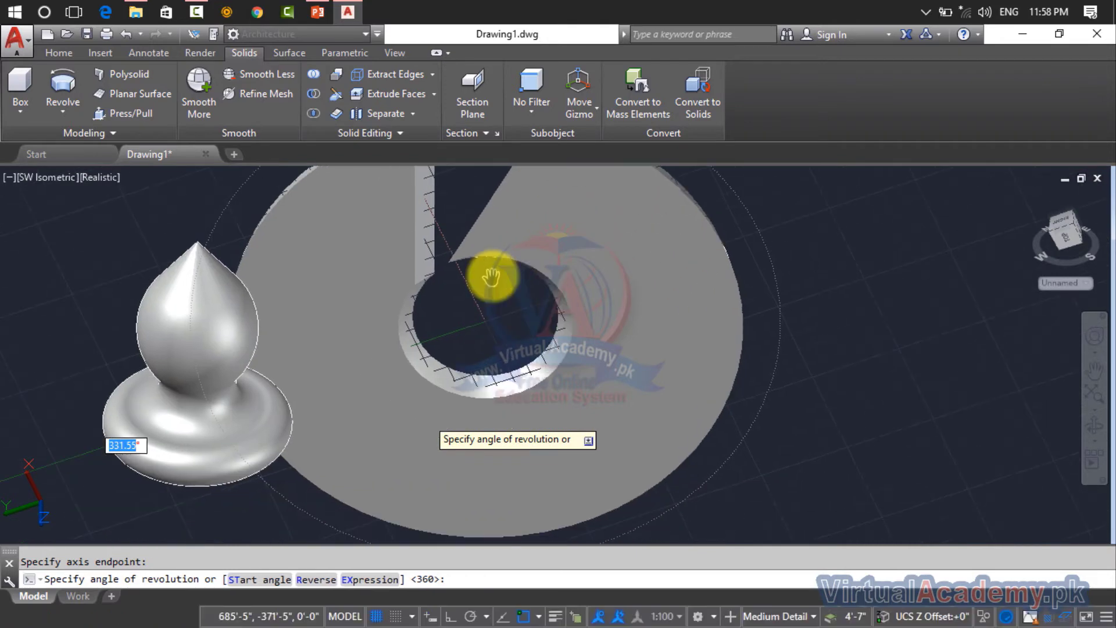
middle_drag(435, 365, 442, 257)
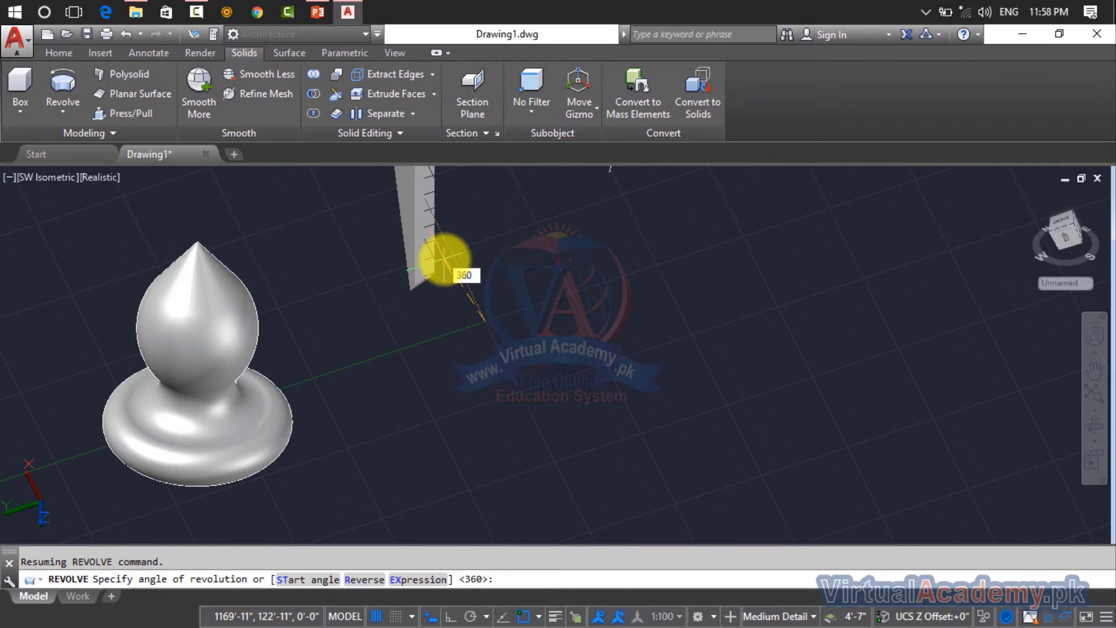
key(Return)
scroll(444, 267, down, 3)
scroll(459, 259, down, 3)
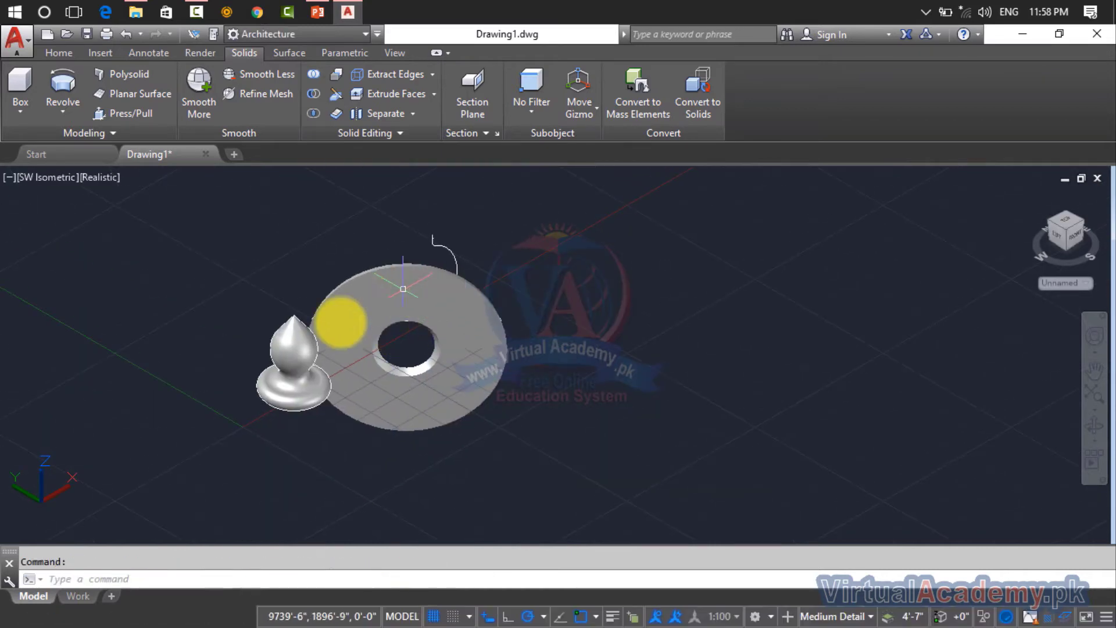
click(469, 320)
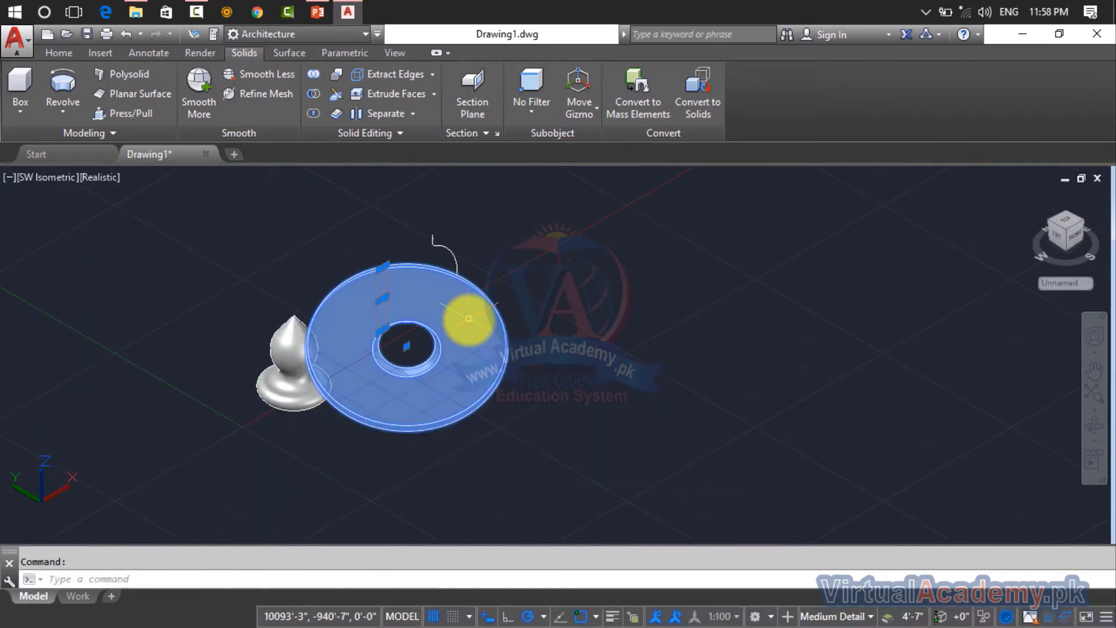
- Undo the disc and start REVOLVE on both pieces of the curved profile
key(ctrl+z)
key(ctrl+z)
text(REV)
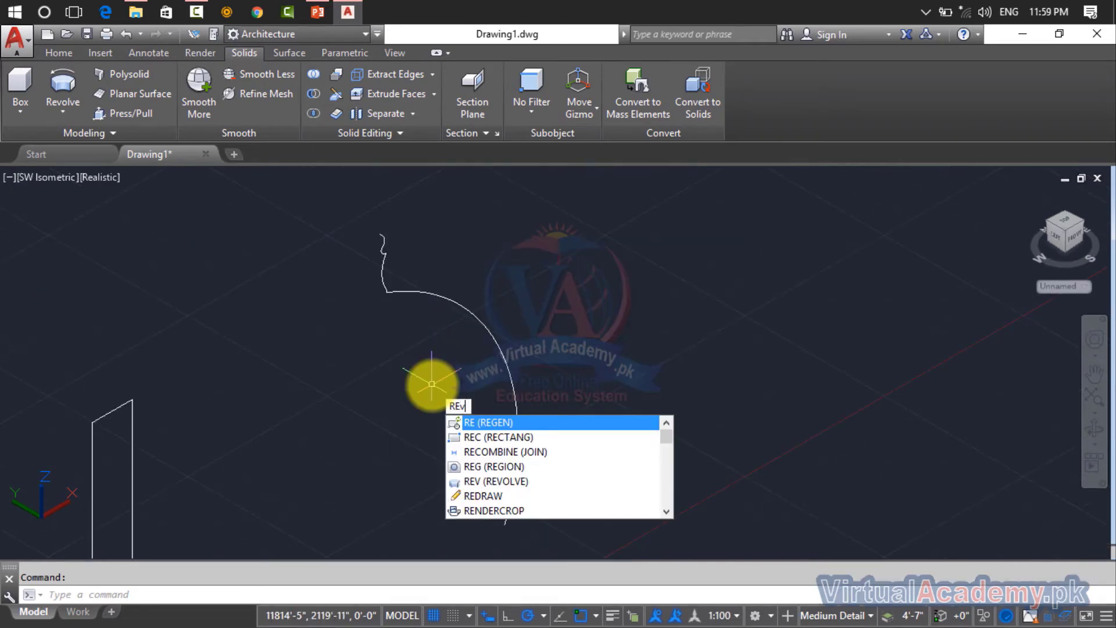
text(volve)
key(Return)
click(515, 210)
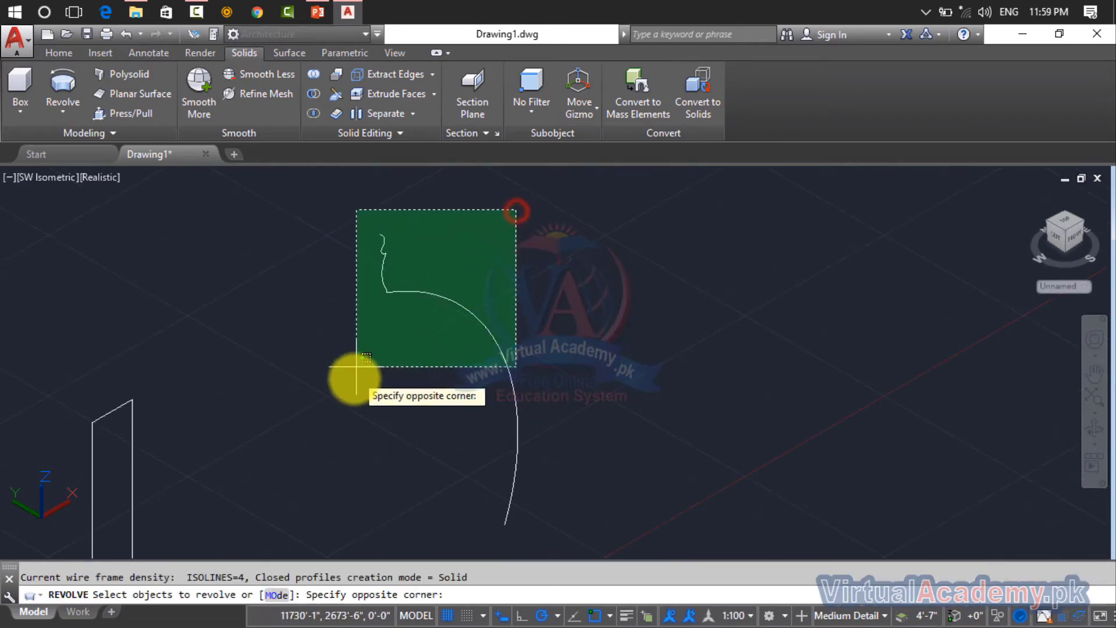
click(343, 374)
right_click(558, 364)
click(557, 365)
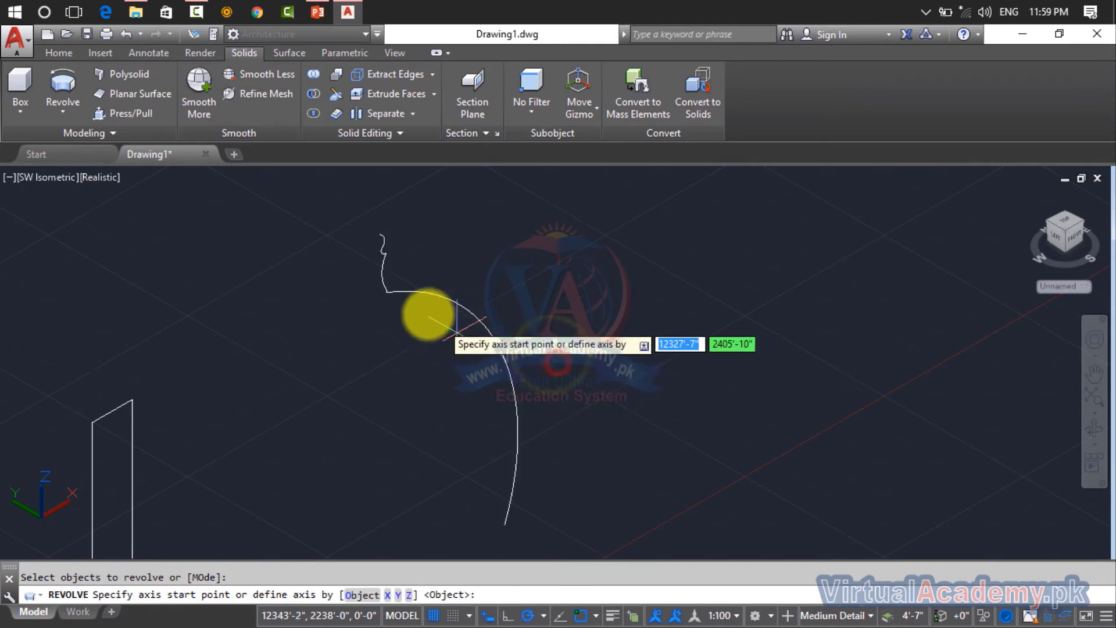
- Revolve the curve 360° about a vertical axis from its top, then orbit to inspect the dish
click(376, 238)
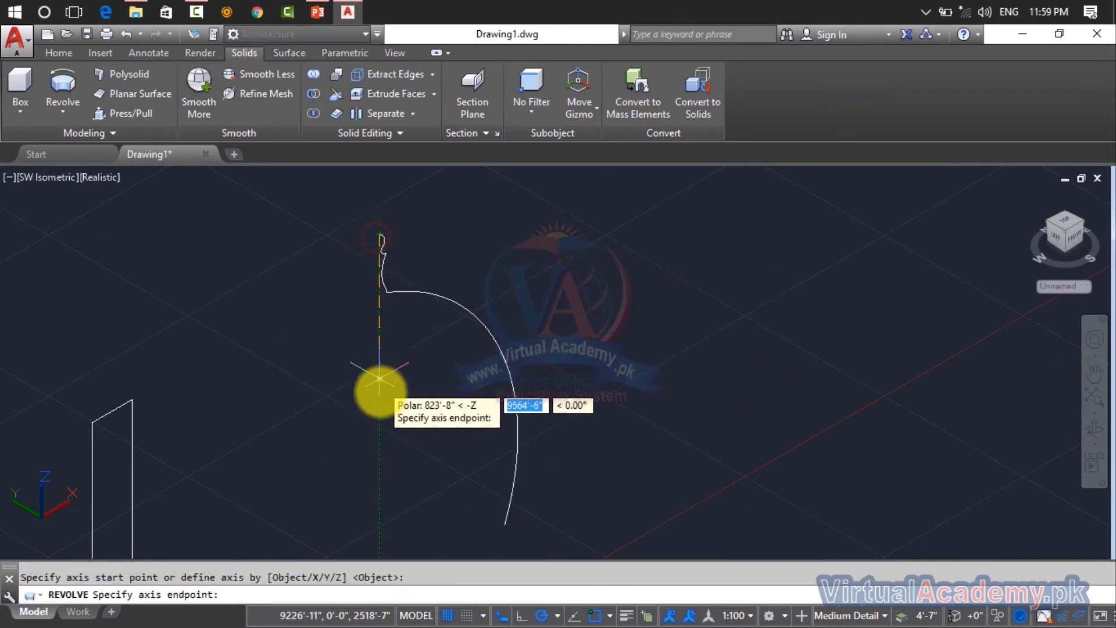
click(387, 535)
text(360)
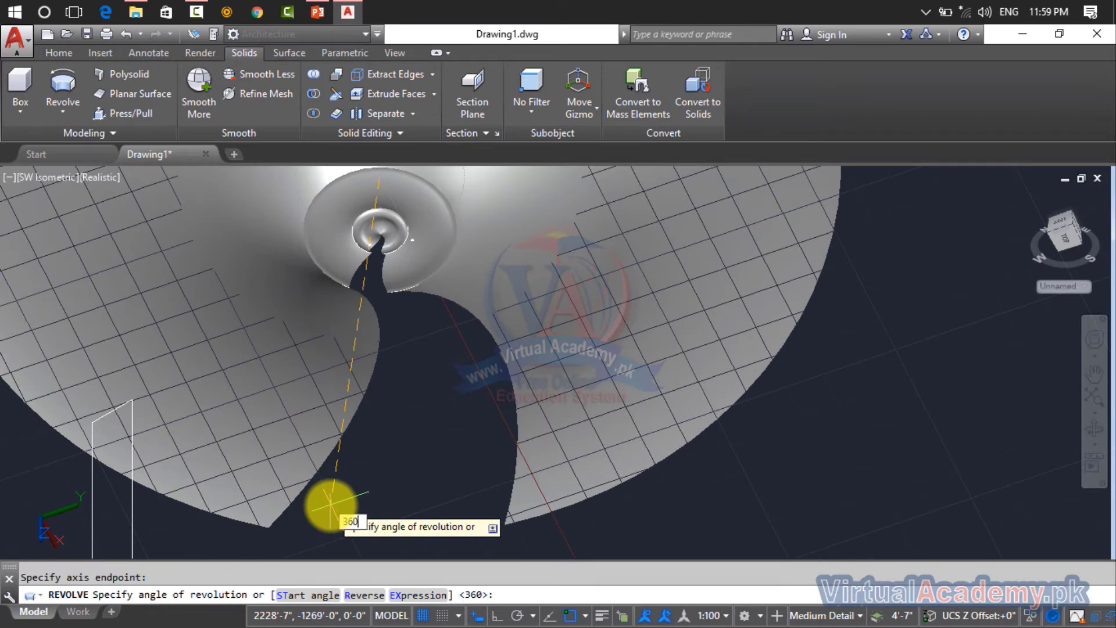
key(Return)
scroll(407, 416, down, 3)
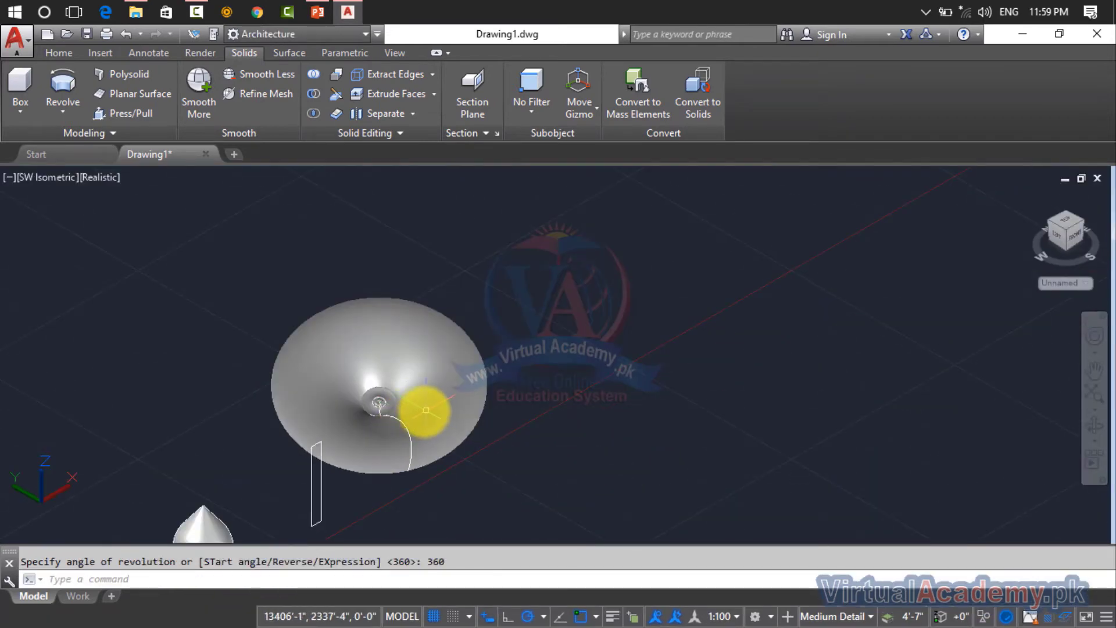
mouse_move(401, 415)
shift+middle_down()
mouse_move(366, 544)
mouse_move(360, 523)
mouse_move(407, 416)
mouse_move(491, 376)
mouse_move(538, 473)
mouse_move(714, 414)
mouse_move(610, 448)
mouse_move(461, 456)
mouse_move(419, 386)
mouse_move(456, 351)
mouse_move(512, 386)
mouse_move(501, 449)
mouse_move(357, 461)
mouse_move(262, 447)
mouse_move(481, 448)
mouse_move(705, 387)
mouse_move(837, 399)
mouse_move(661, 448)
mouse_move(411, 449)
mouse_move(155, 411)
mouse_move(638, 409)
mouse_move(578, 443)
mouse_move(379, 413)
mouse_move(448, 336)
mouse_move(511, 446)
mouse_move(251, 506)
mouse_move(183, 427)
shift+middle_up()
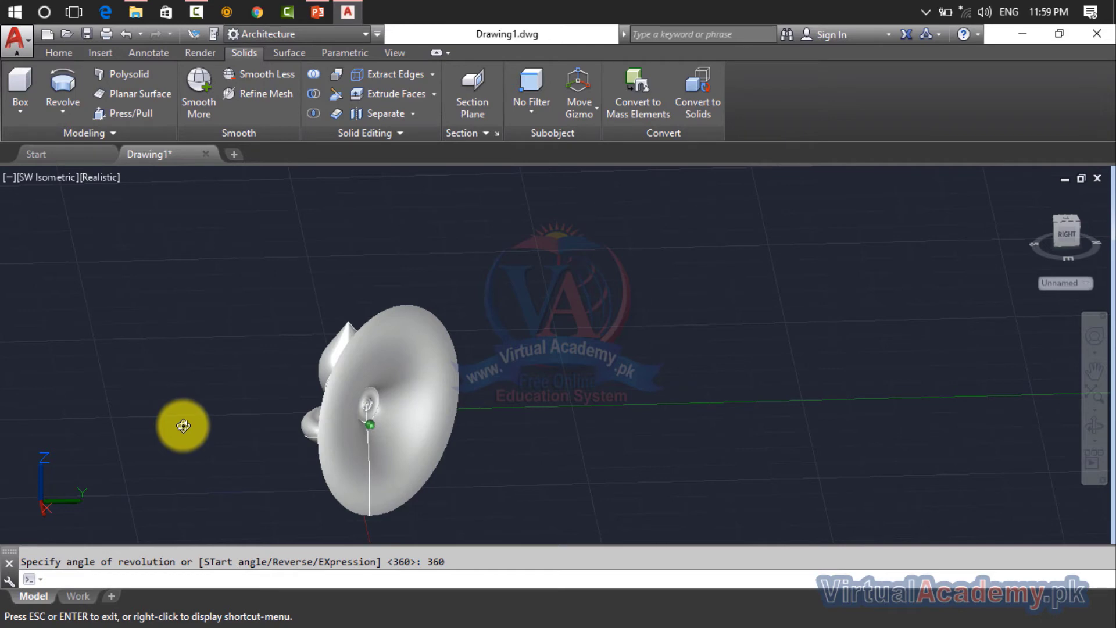
- Undo the dish solid to restore the curved profile
key(ctrl+z)
key(ctrl+z)
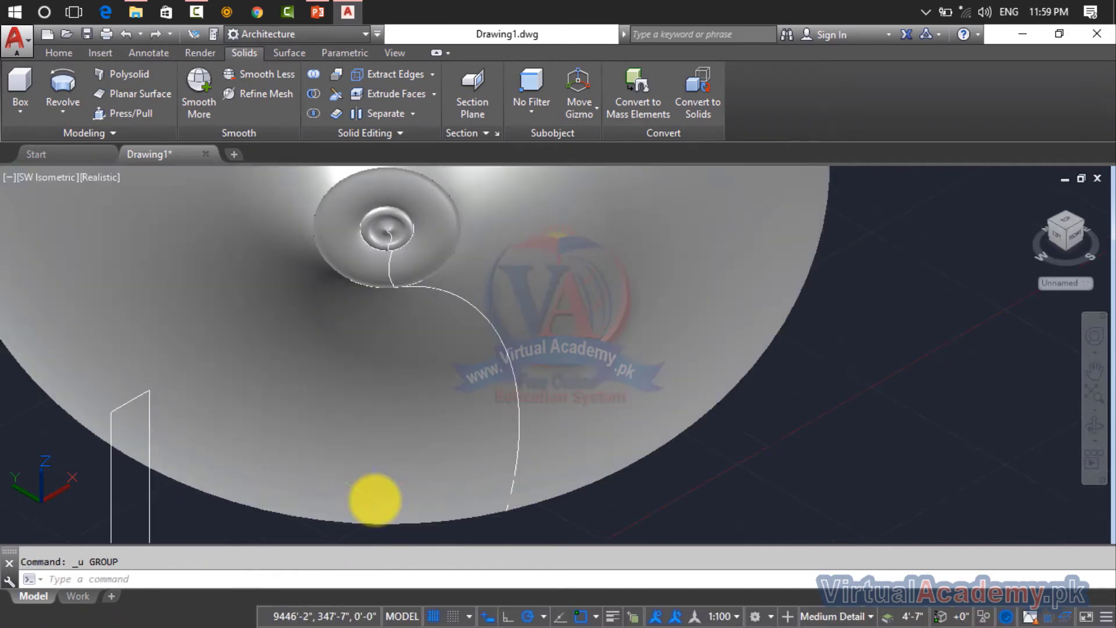
key(ctrl+z)
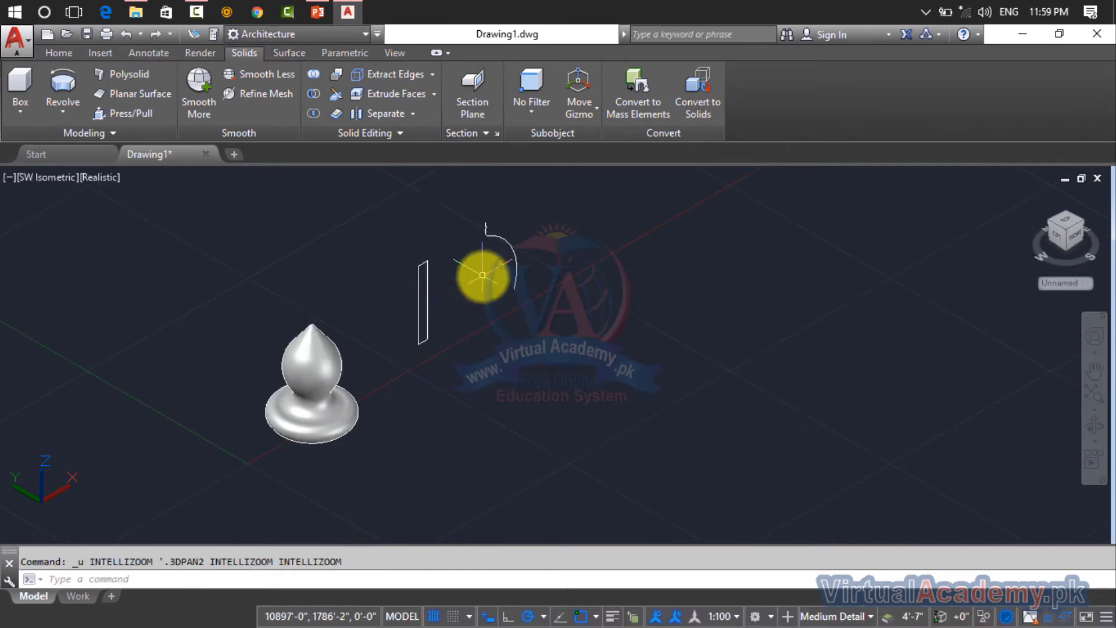
scroll(486, 269, up, 5)
scroll(524, 317, up, 3)
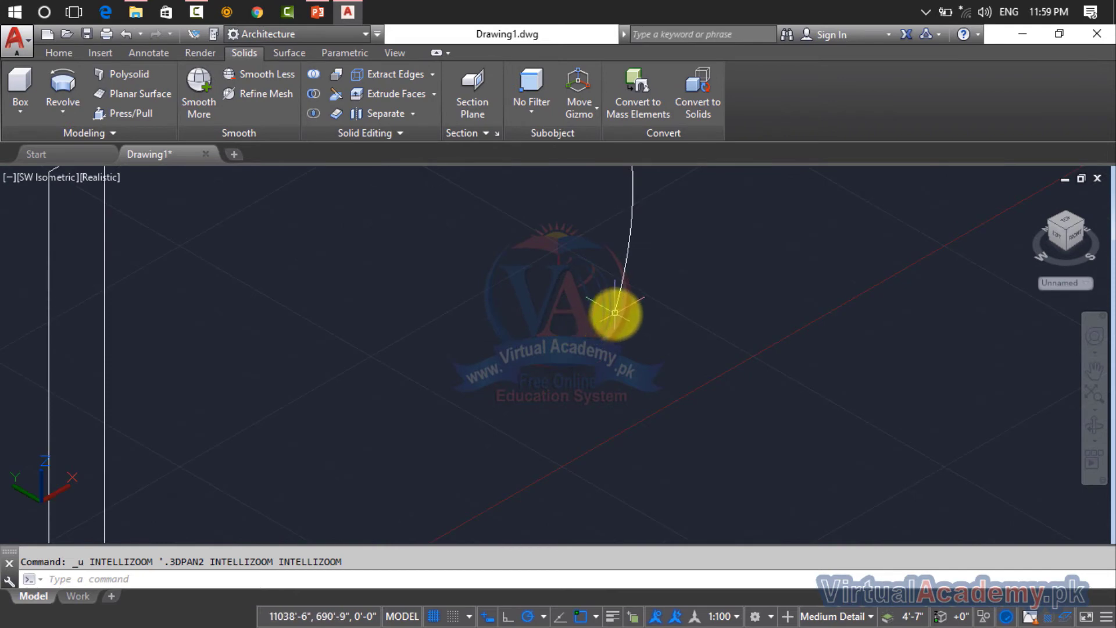
scroll(566, 313, down, 3)
scroll(566, 311, down, 2)
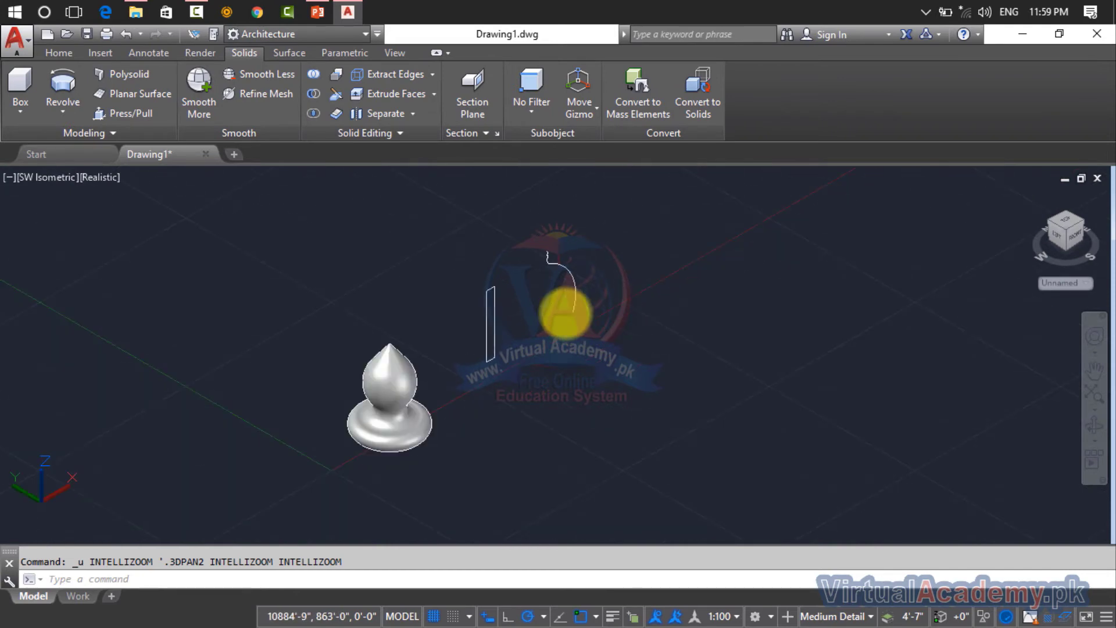
scroll(548, 341, up, 1)
scroll(548, 343, up, 4)
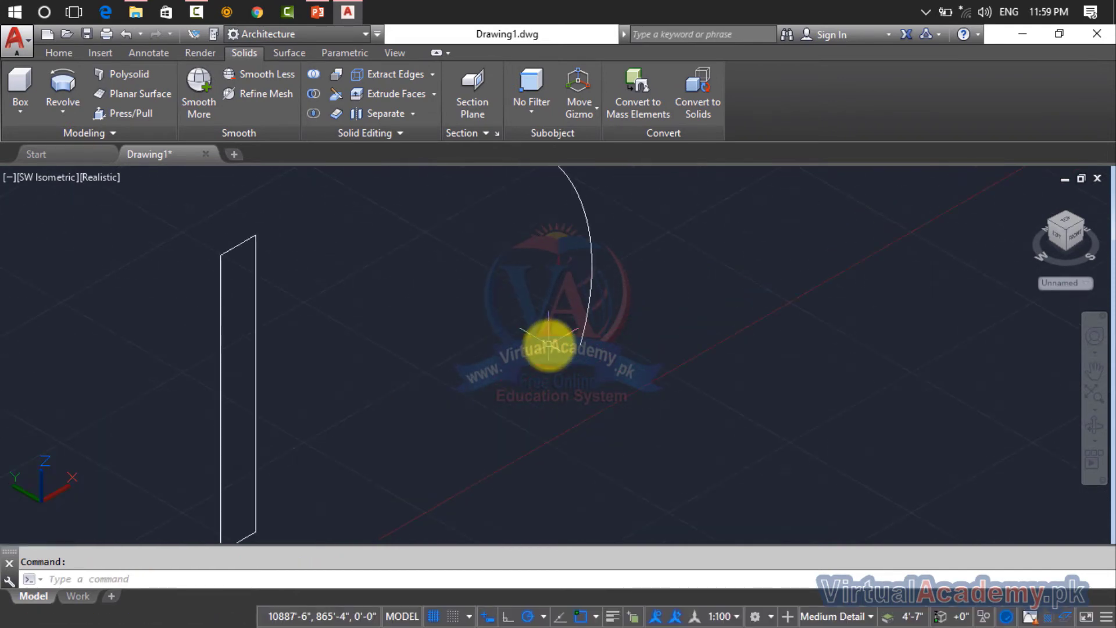
- Draw a short base line leftward from the arc's lower end
text(l)
key(Return)
click(580, 346)
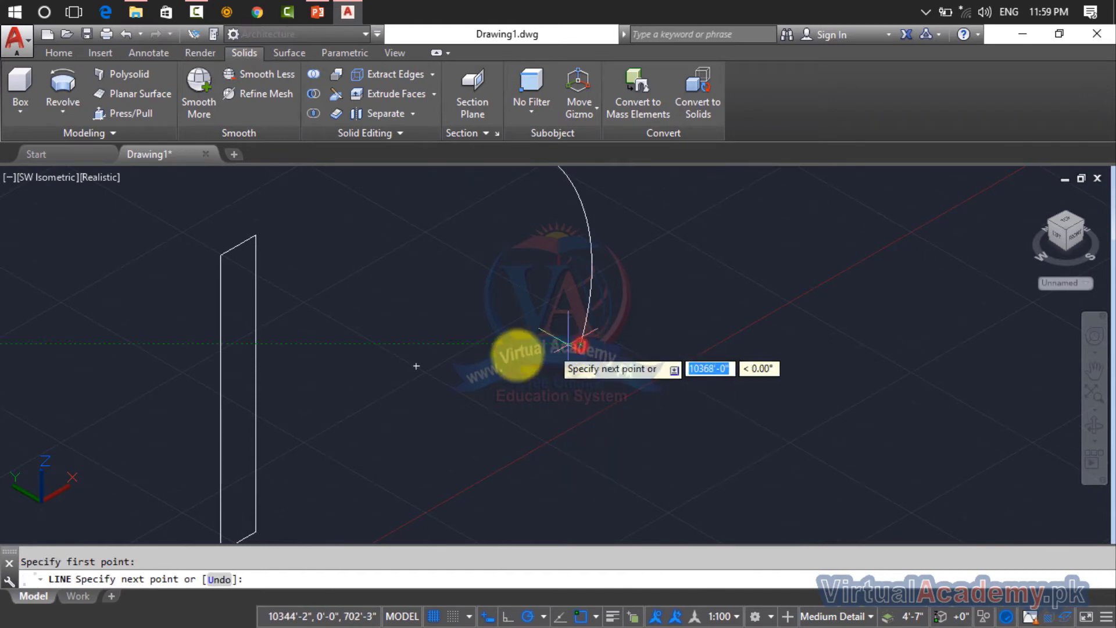
click(417, 366)
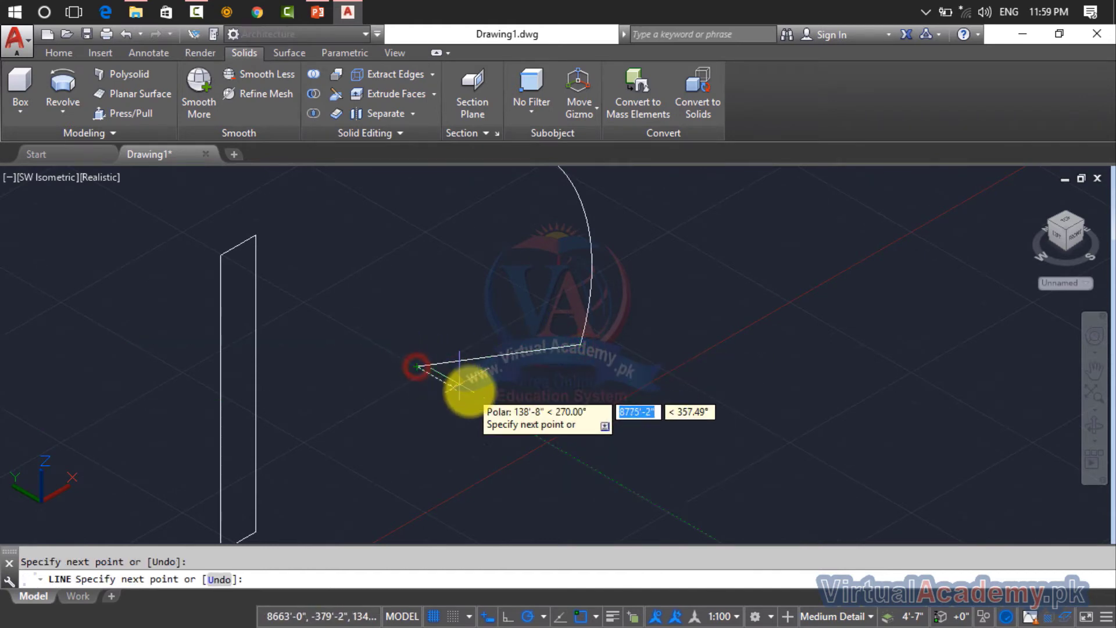
key(Escape)
scroll(474, 421, down, 2)
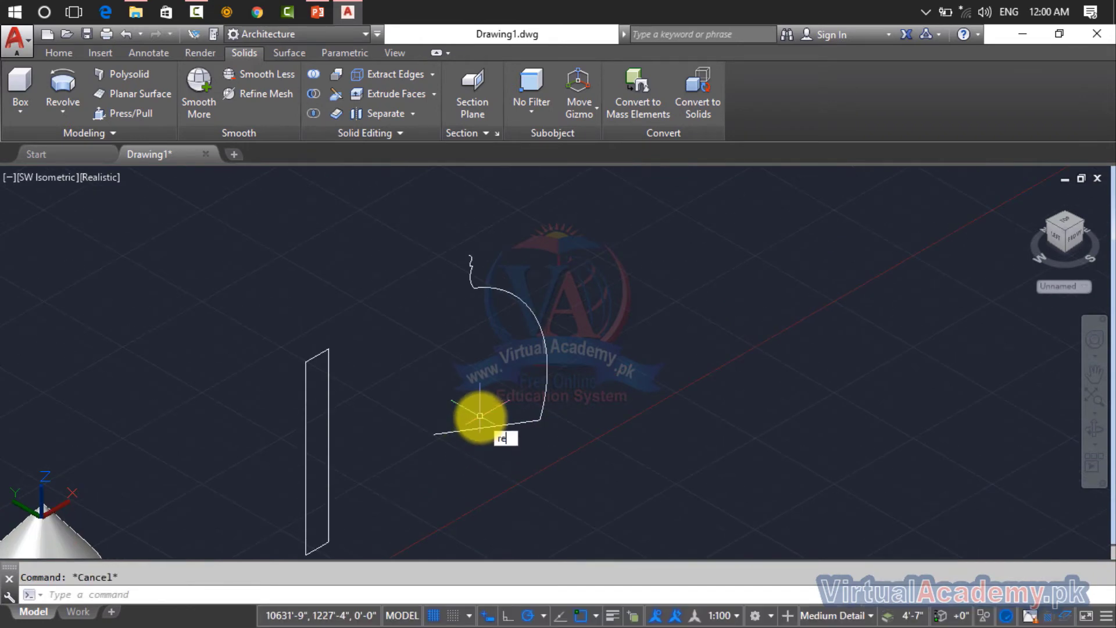
key(Return)
click(601, 219)
click(430, 487)
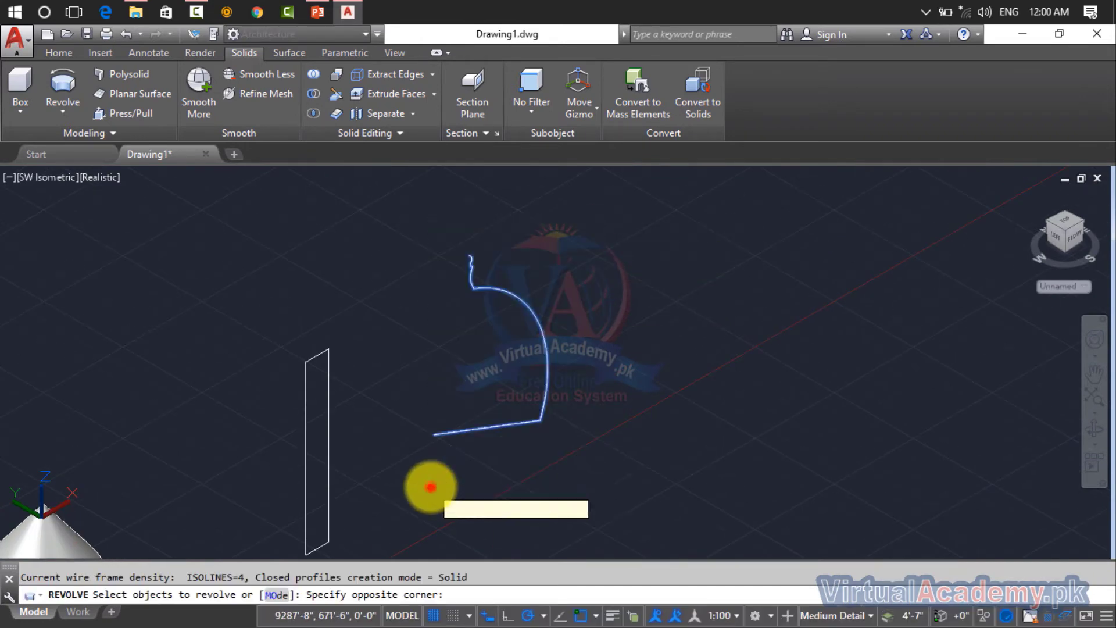
key(Return)
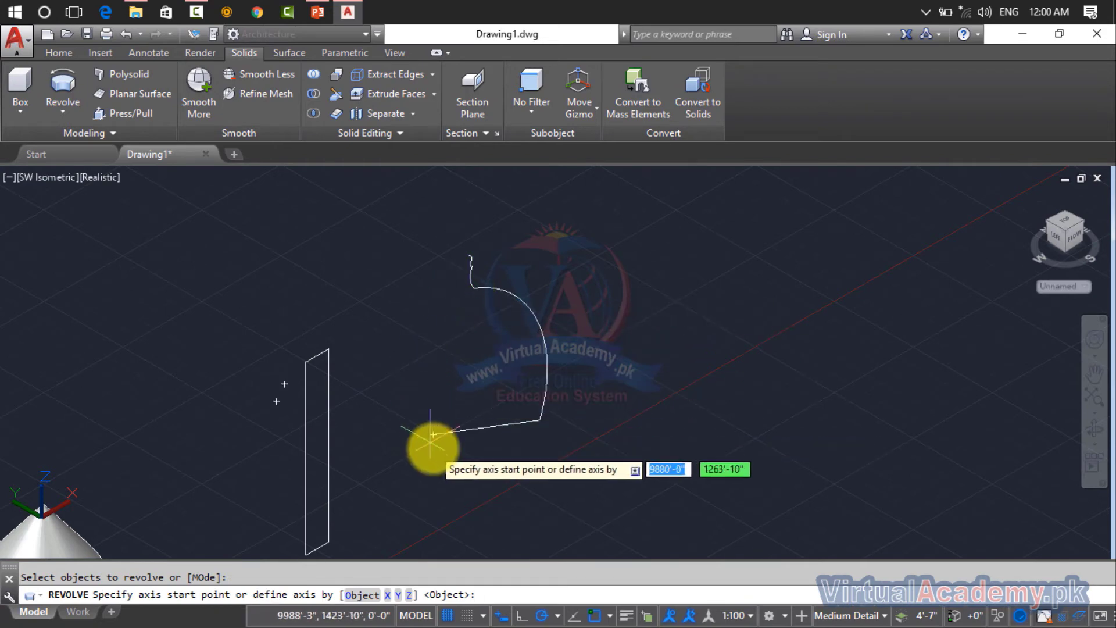
click(433, 434)
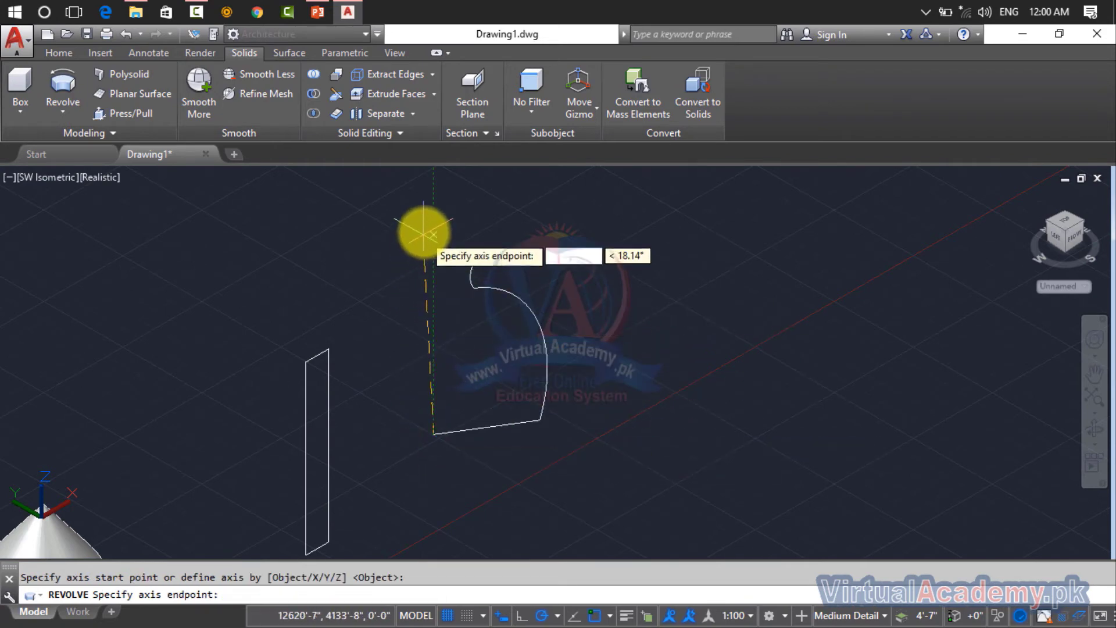
click(427, 225)
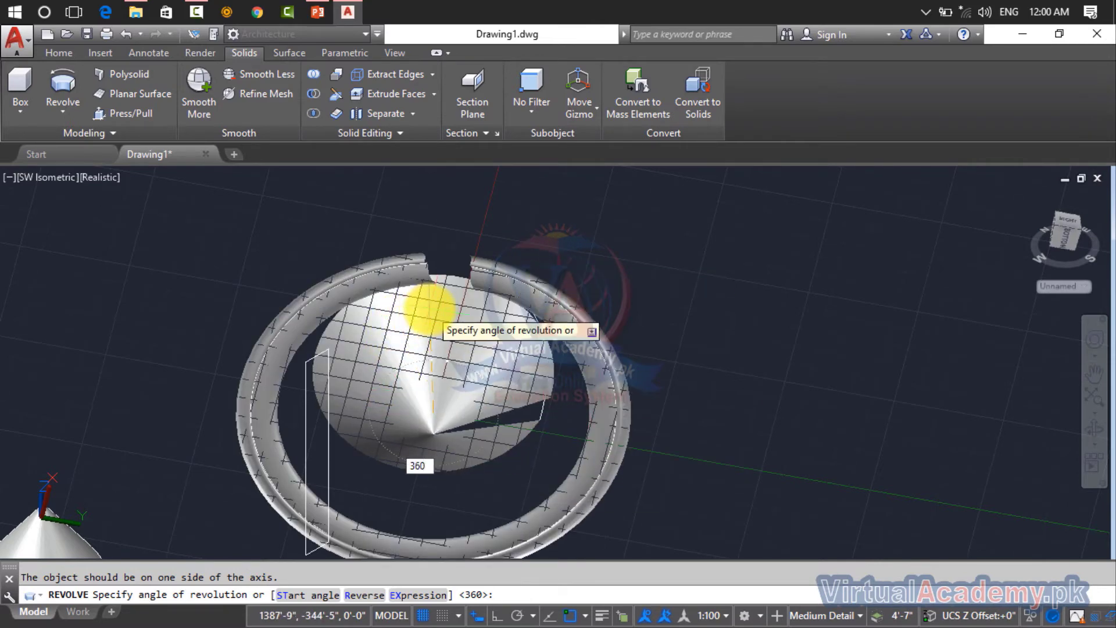
key(Return)
scroll(461, 331, down, 5)
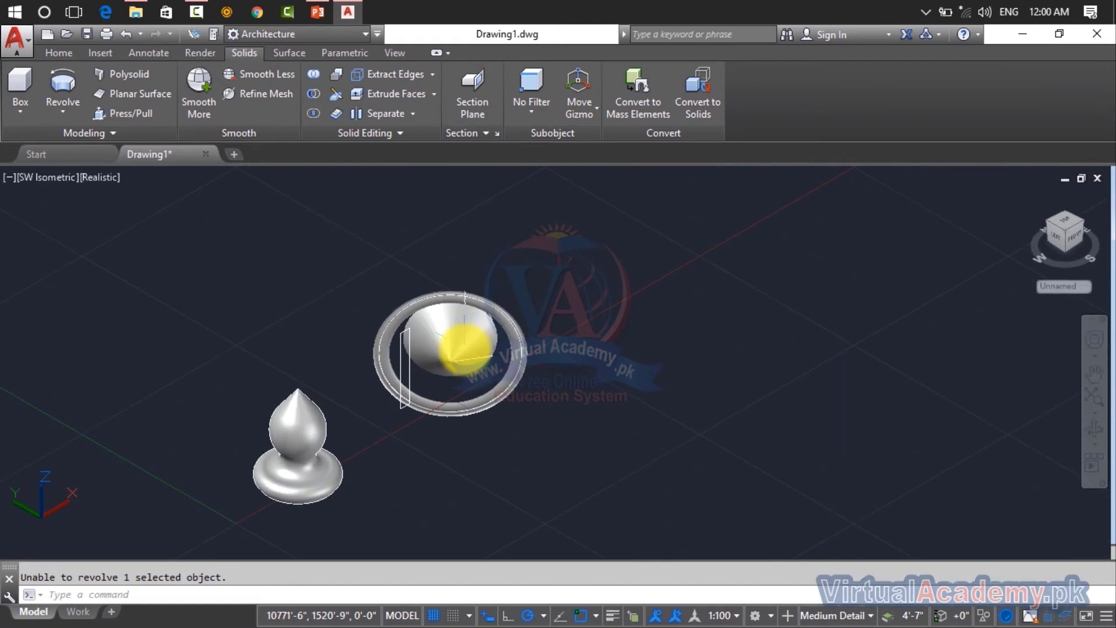
mouse_move(465, 349)
shift+middle_down()
mouse_move(428, 399)
mouse_move(317, 436)
mouse_move(165, 317)
mouse_move(156, 279)
mouse_move(140, 299)
mouse_move(262, 382)
mouse_move(453, 374)
mouse_move(506, 353)
mouse_move(504, 384)
shift+middle_up()
key(ctrl+z)
key(ctrl+z)
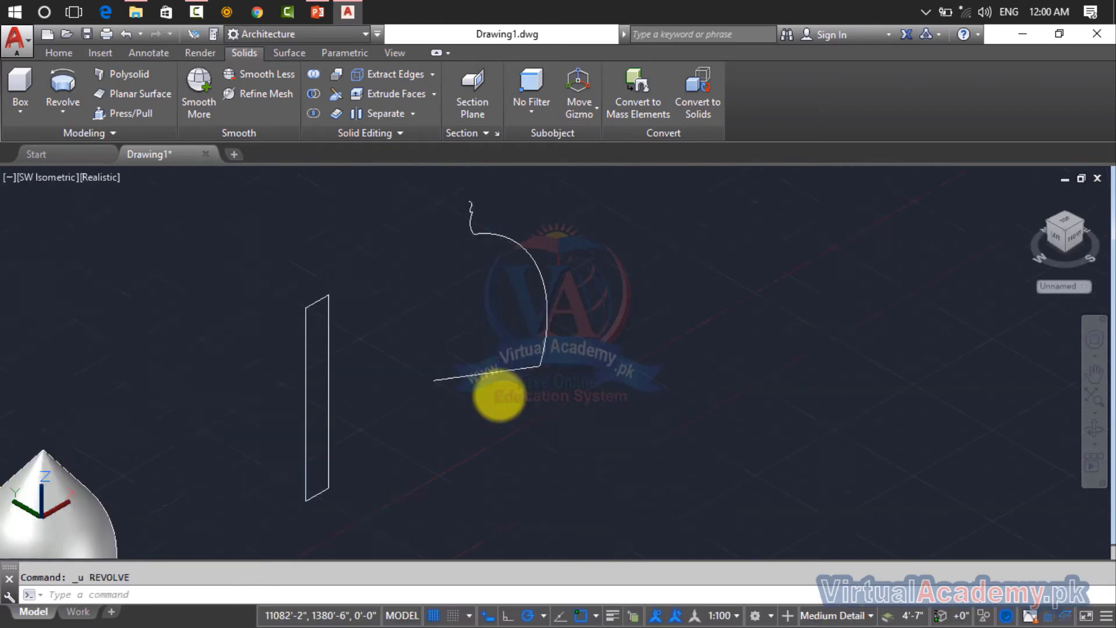
key(ctrl+z)
- Erase the leftover profile lines and rectangle
scroll(499, 394, down, 3)
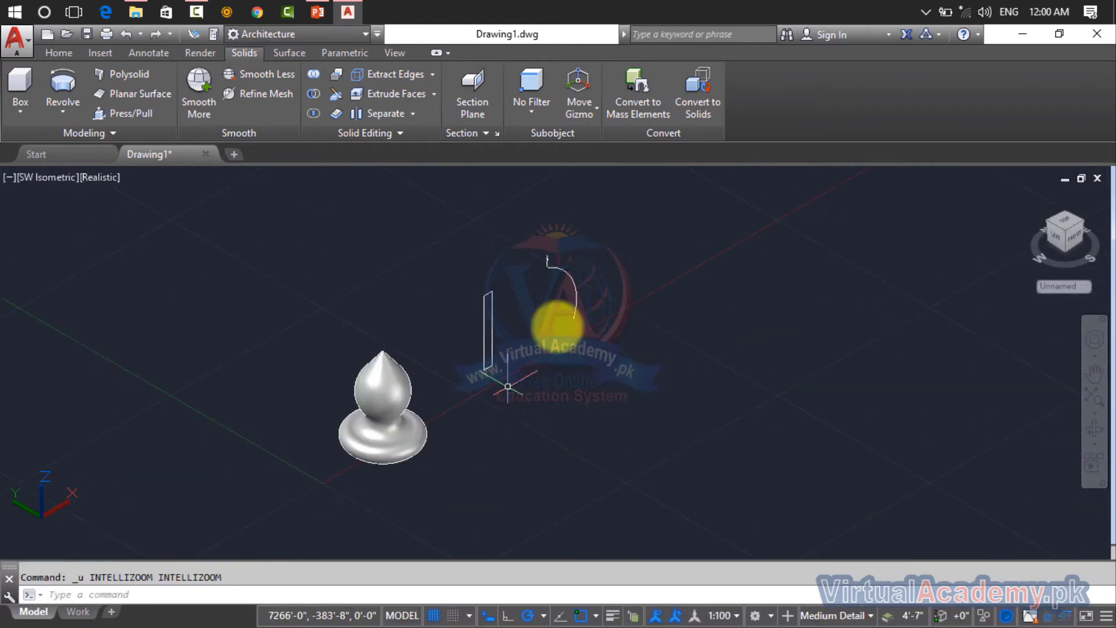
drag(632, 256, 444, 406)
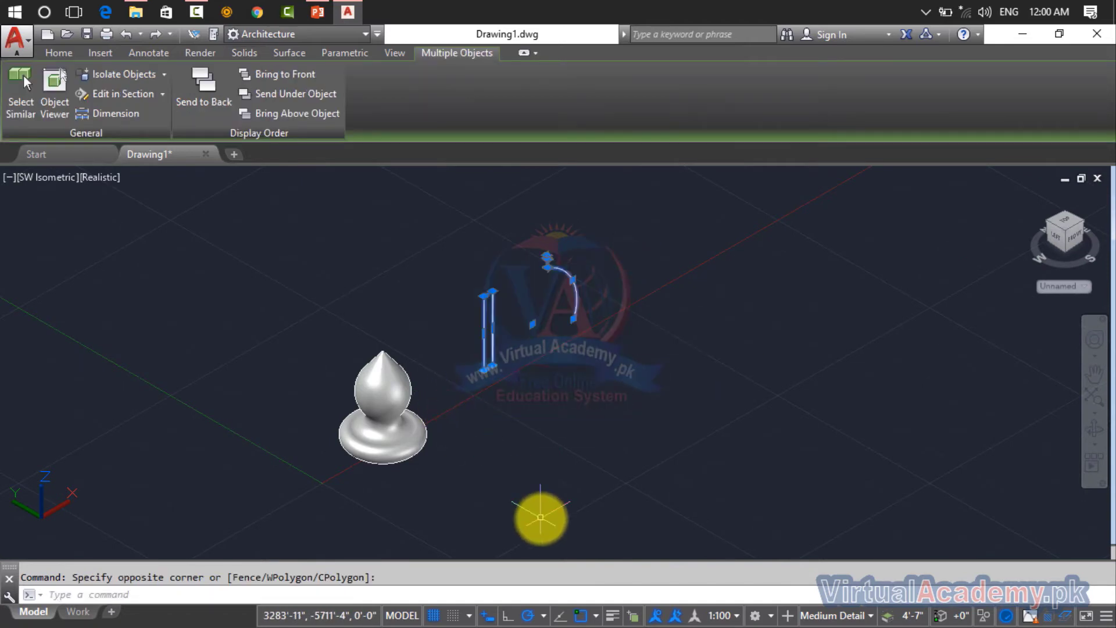
key(Delete)
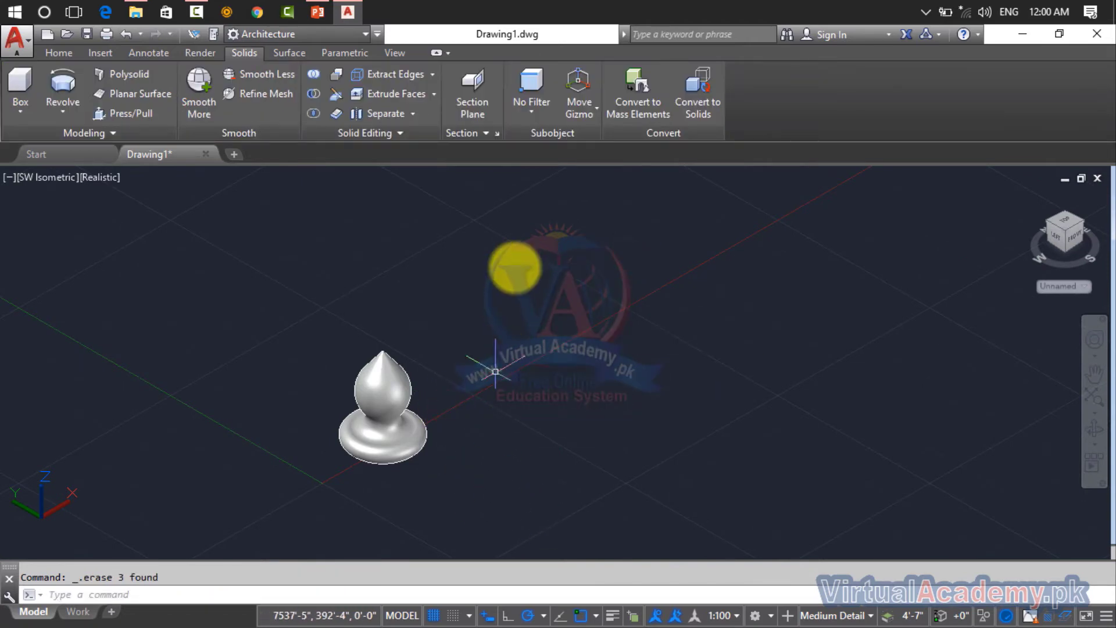
- Window-select the revolved finial solid and delete it
click(516, 259)
click(285, 497)
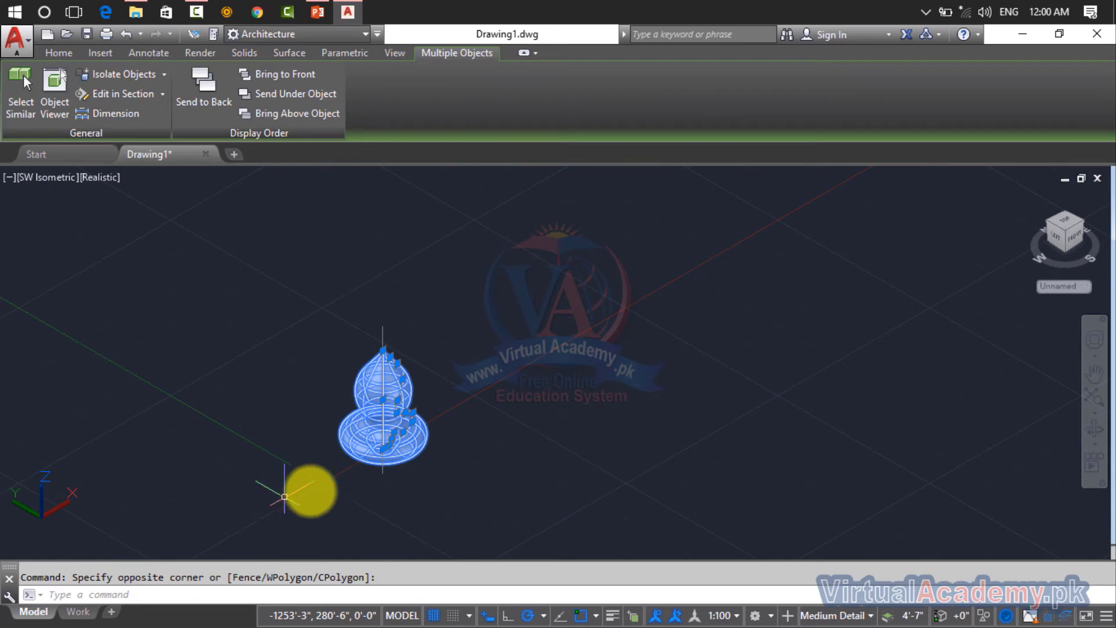
key(Escape)
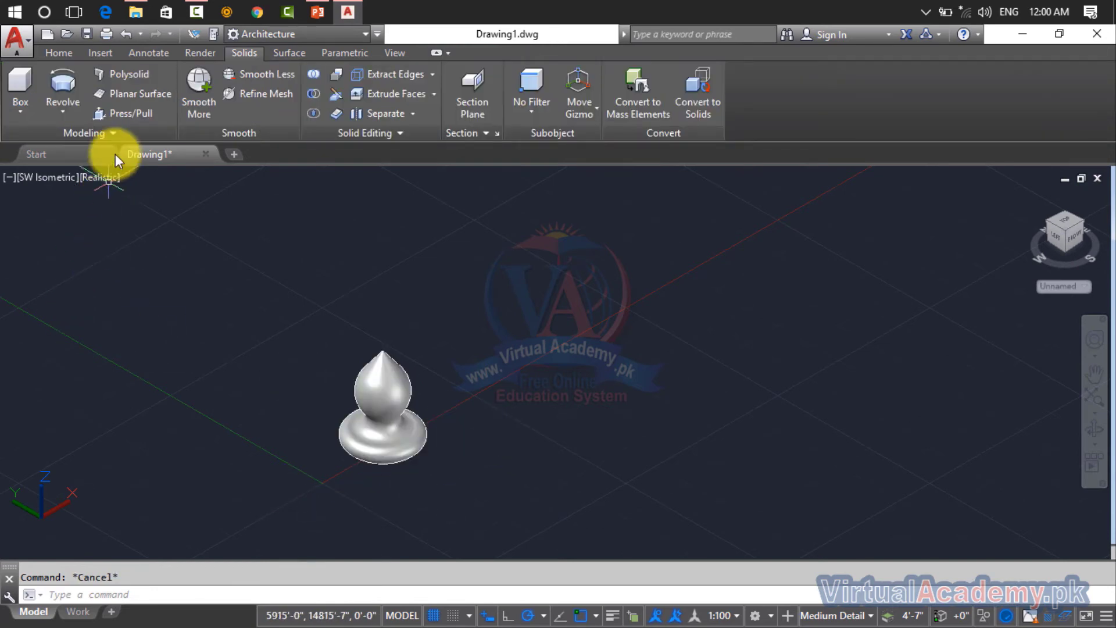
click(73, 115)
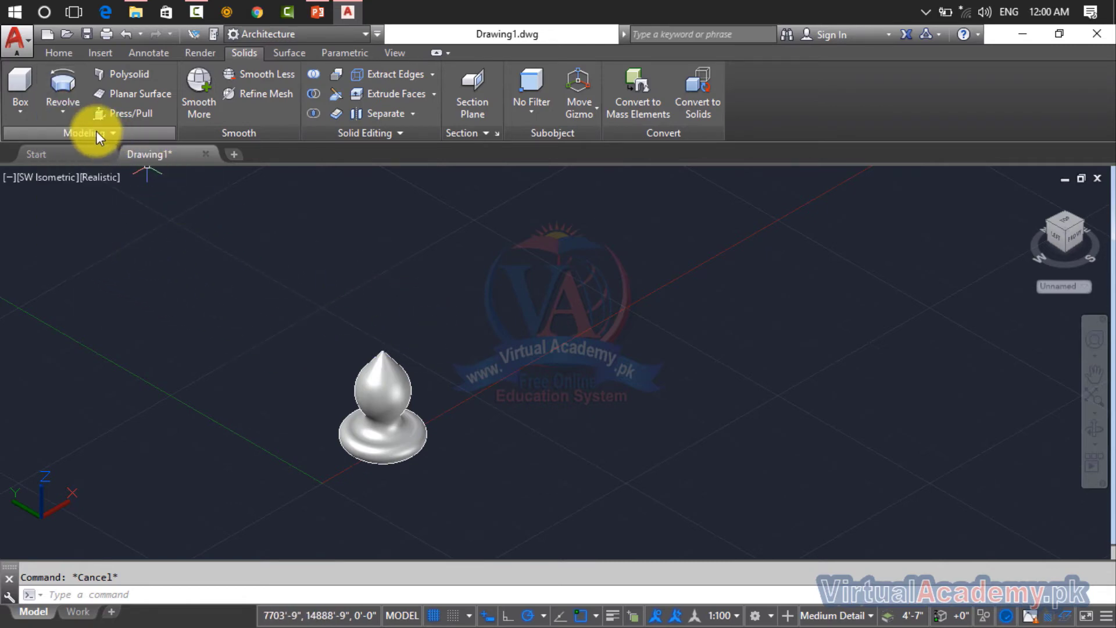
click(565, 284)
click(337, 475)
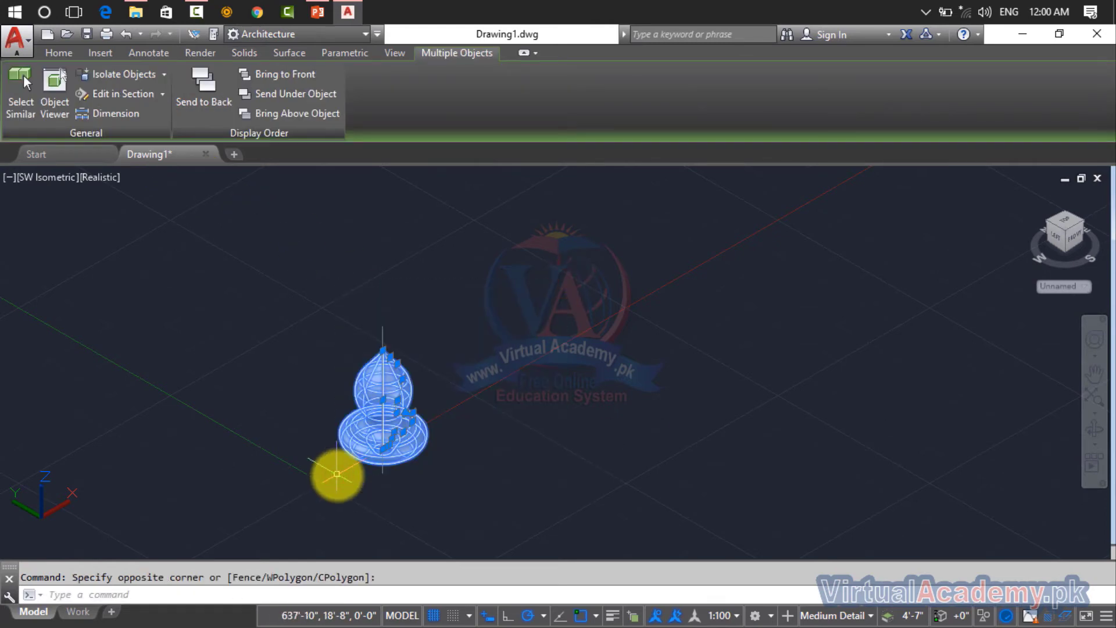
key(Delete)
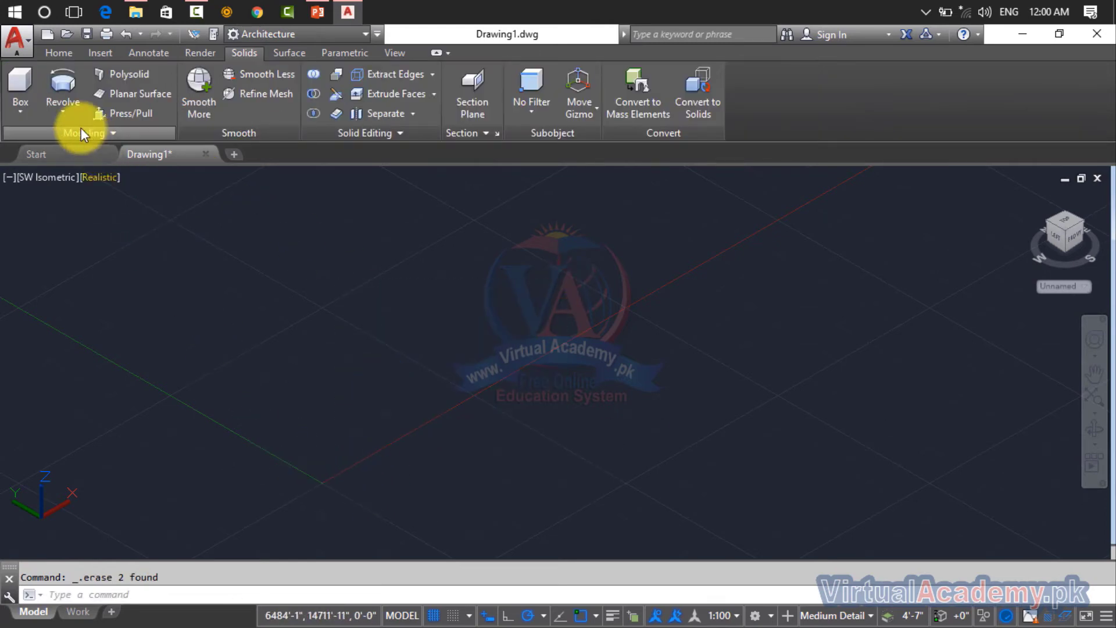
click(56, 110)
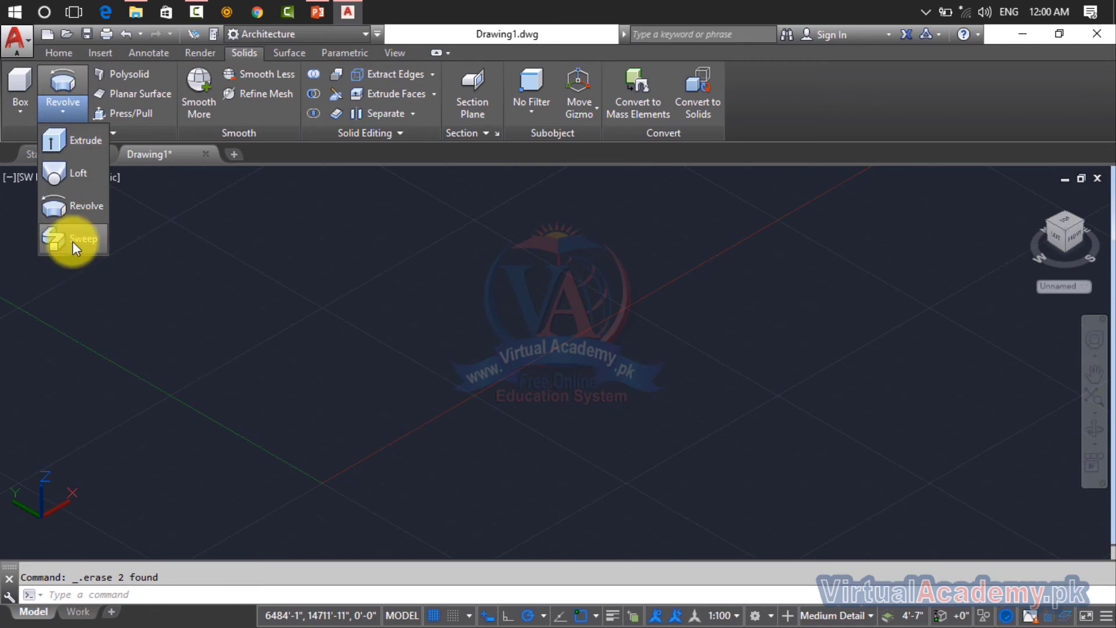
- Switch the viewport to the Front view
key(Escape)
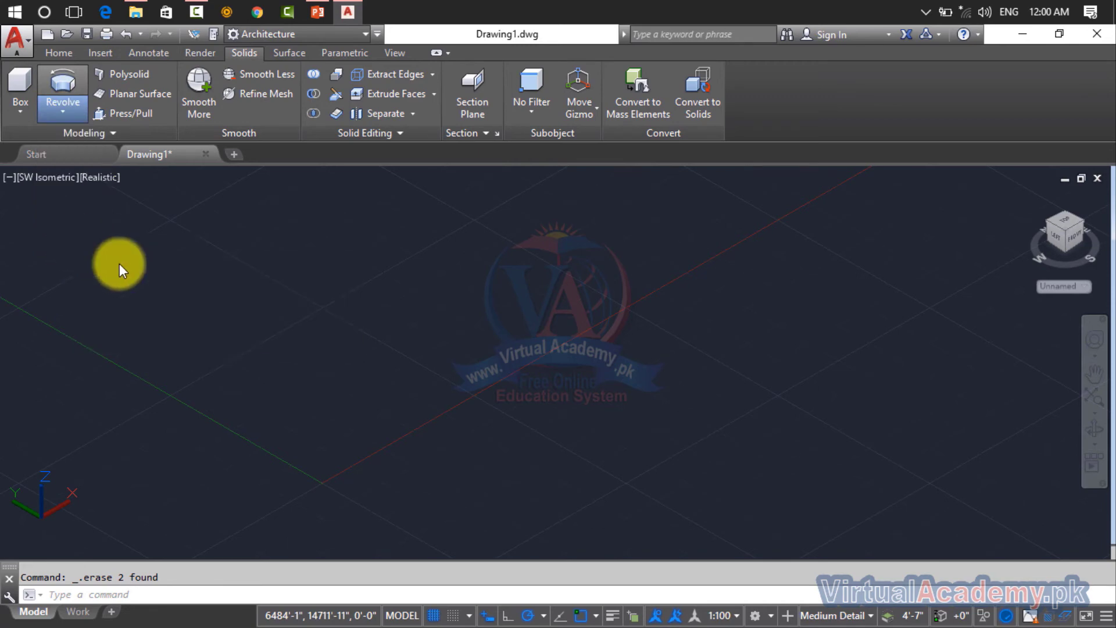
click(55, 185)
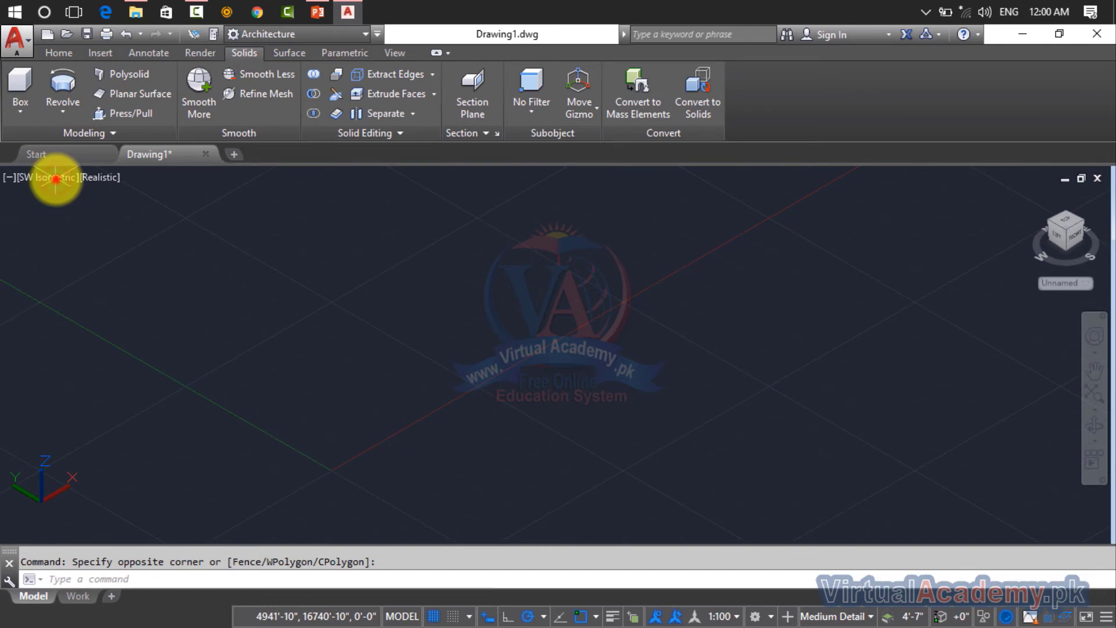
click(56, 179)
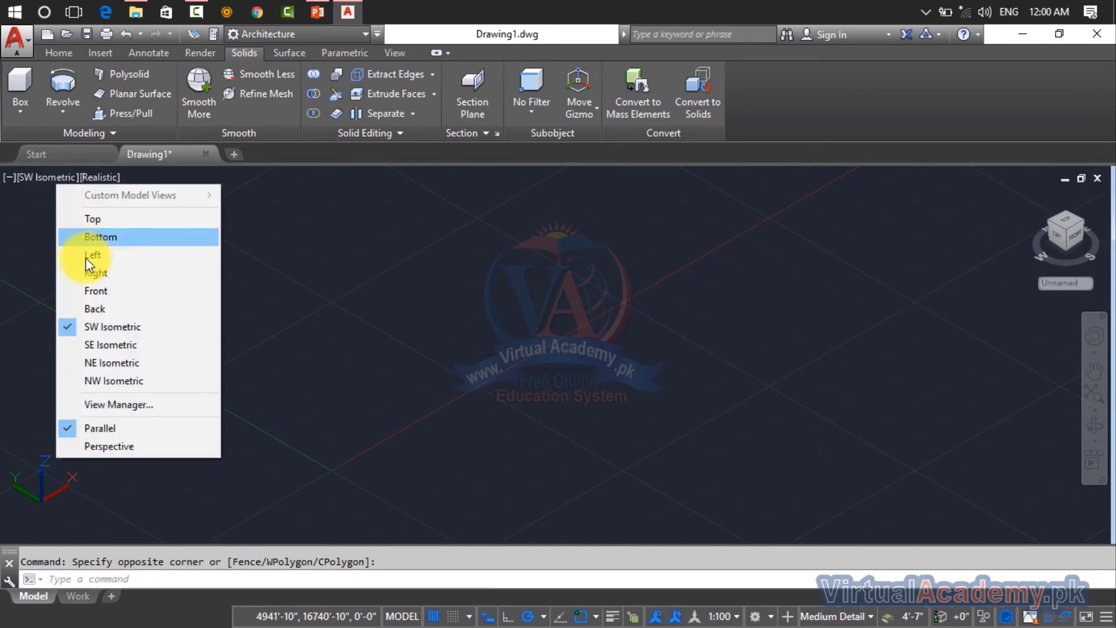
click(95, 290)
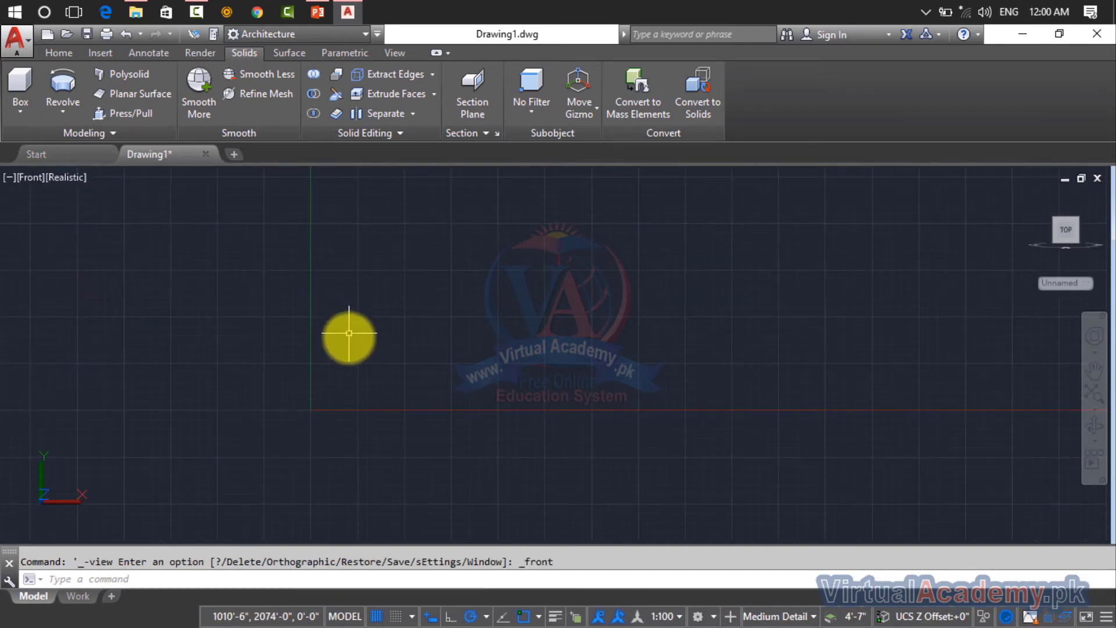
middle_drag(349, 333, 330, 371)
- Draw a polyline path: a rising straight segment followed by two S-curving arcs
text(l)
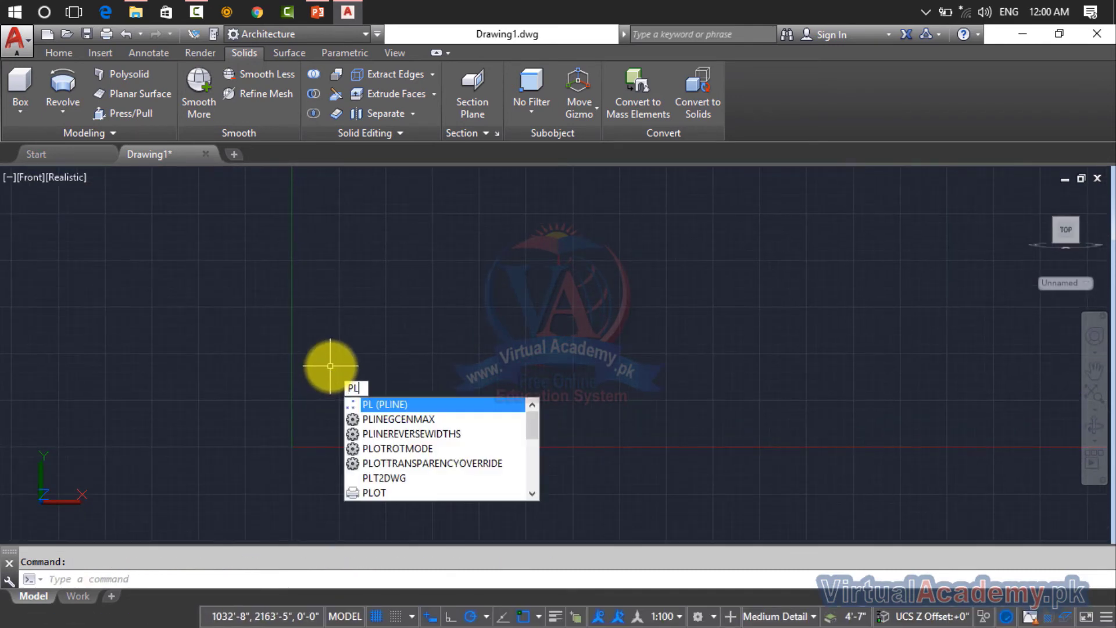
key(Return)
click(336, 403)
click(399, 280)
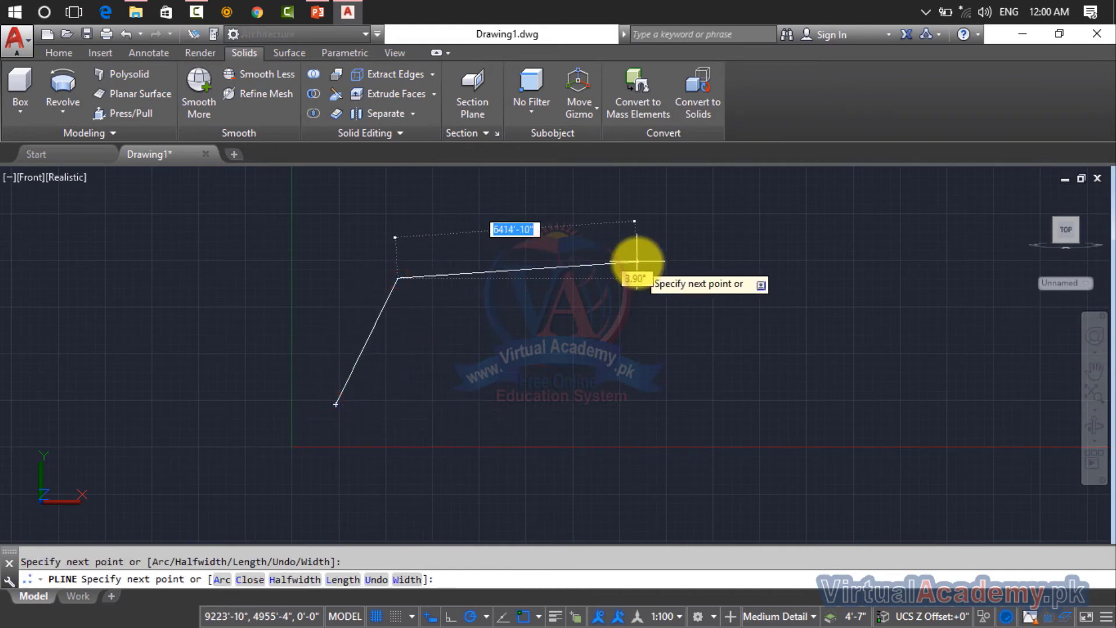
text(a)
key(Return)
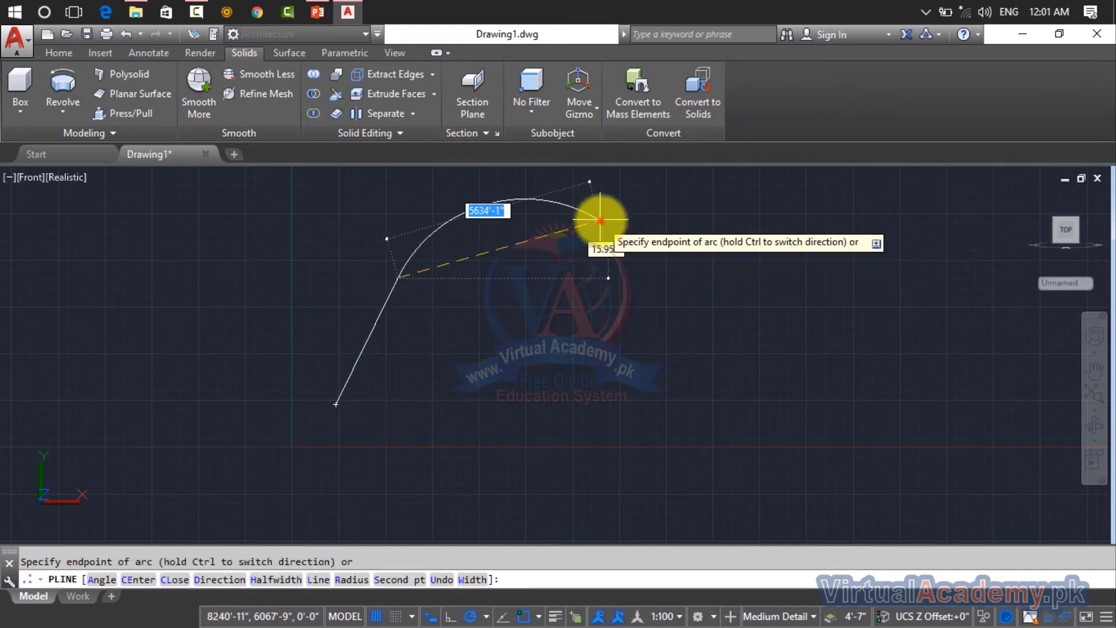
click(747, 303)
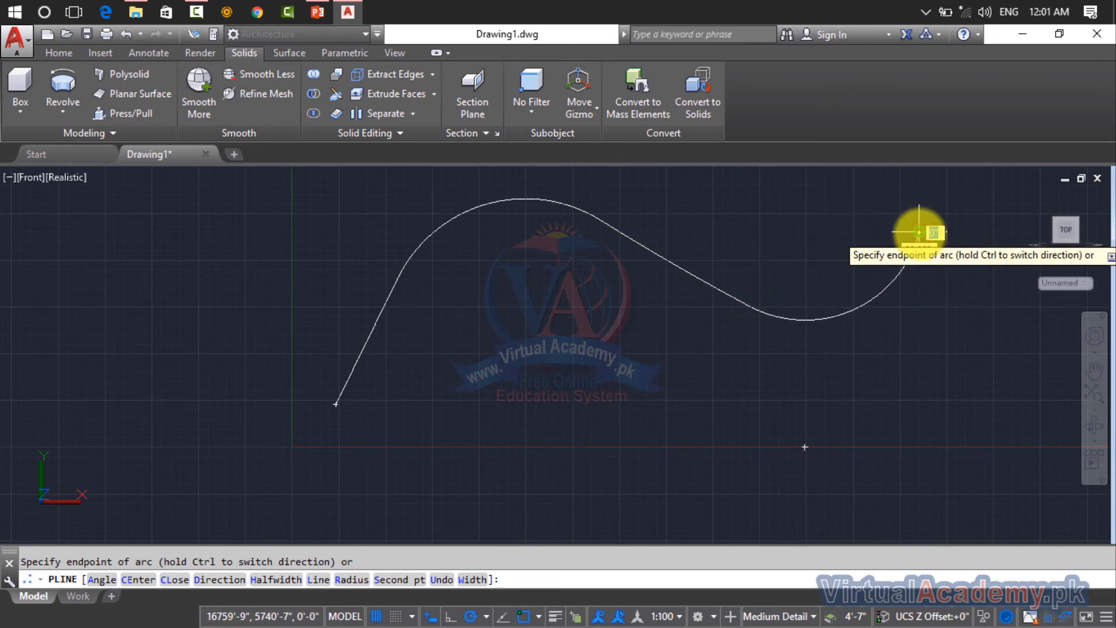
click(919, 232)
key(Return)
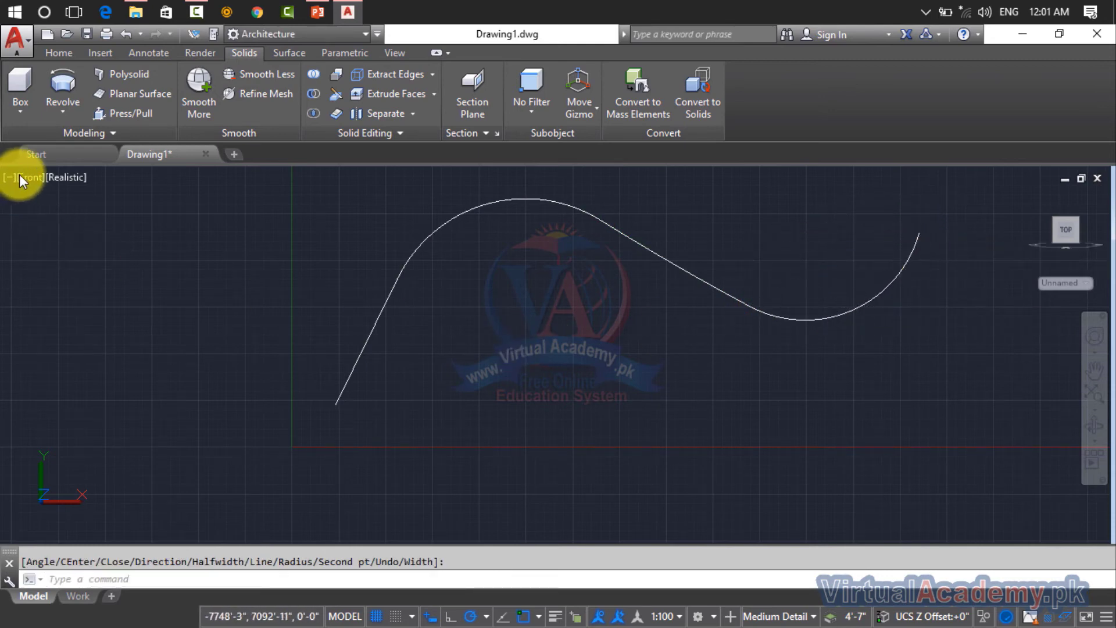
- Return to the SW Isometric view with the UCS set to Top
click(19, 173)
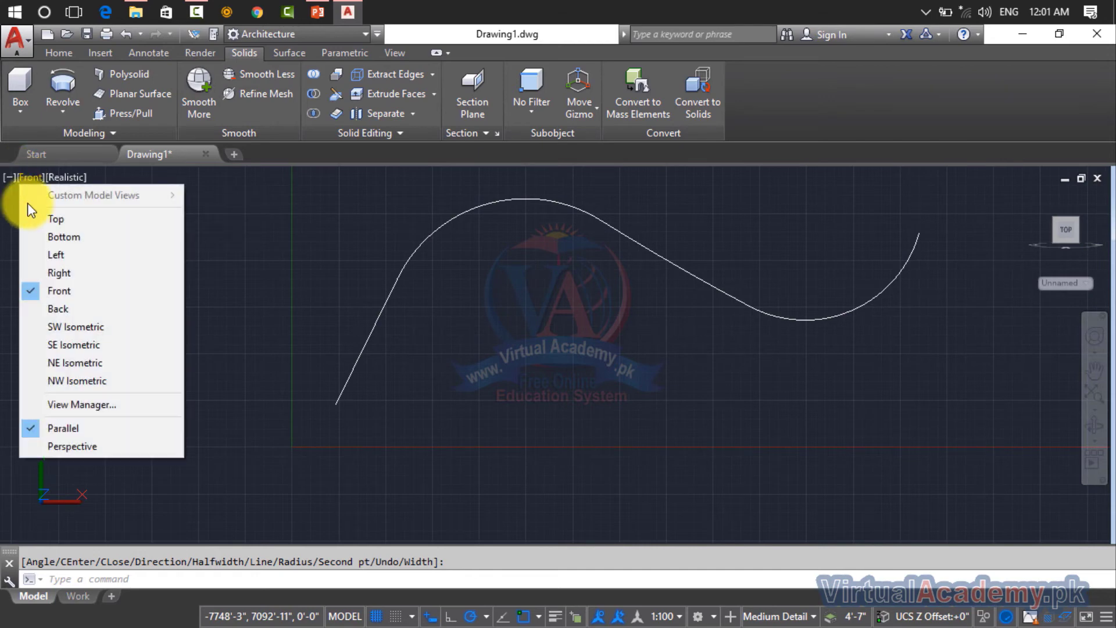
click(64, 326)
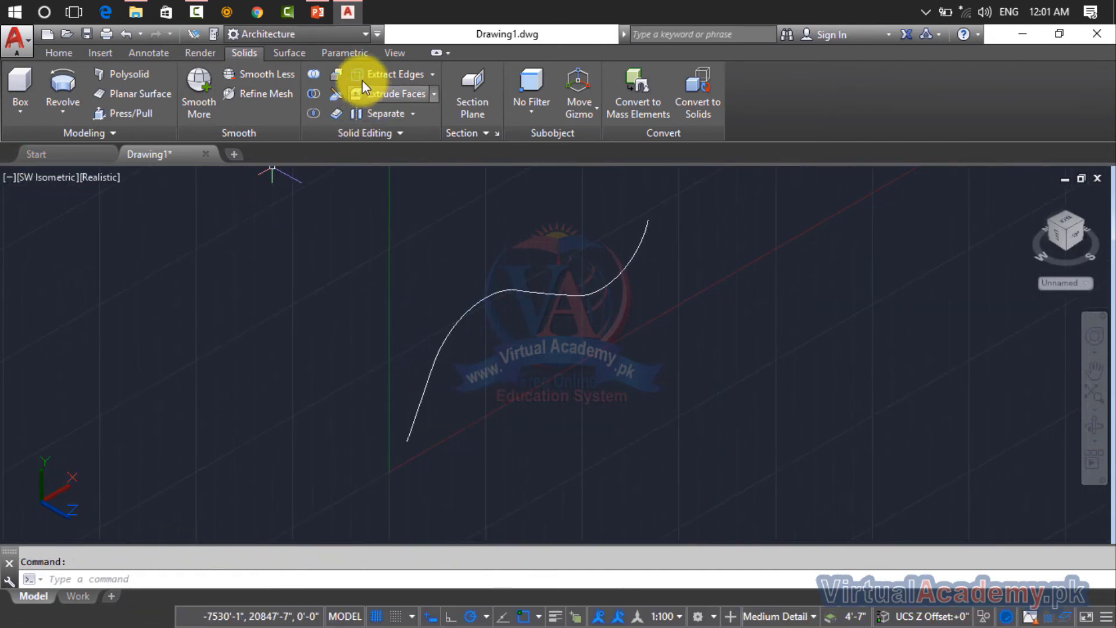
click(387, 58)
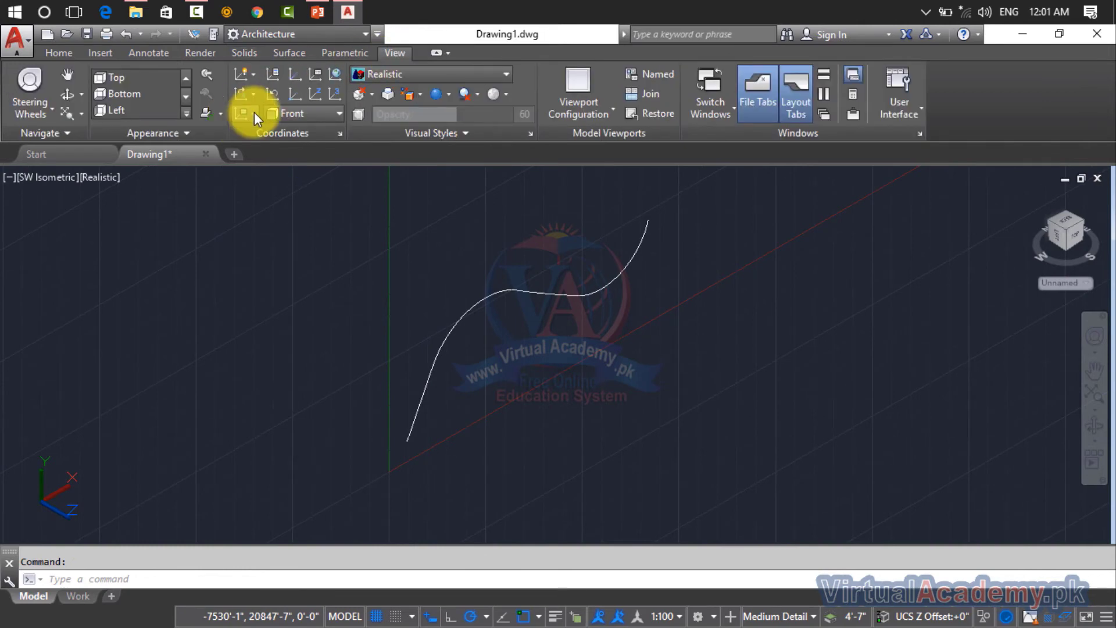
click(296, 113)
click(297, 153)
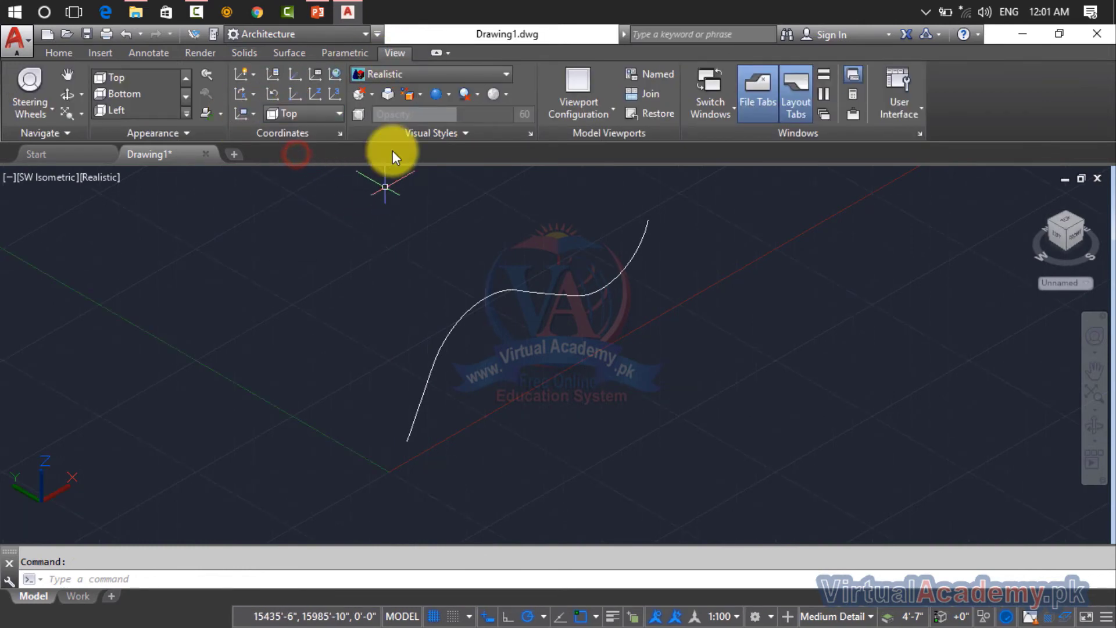
scroll(407, 461, up, 2)
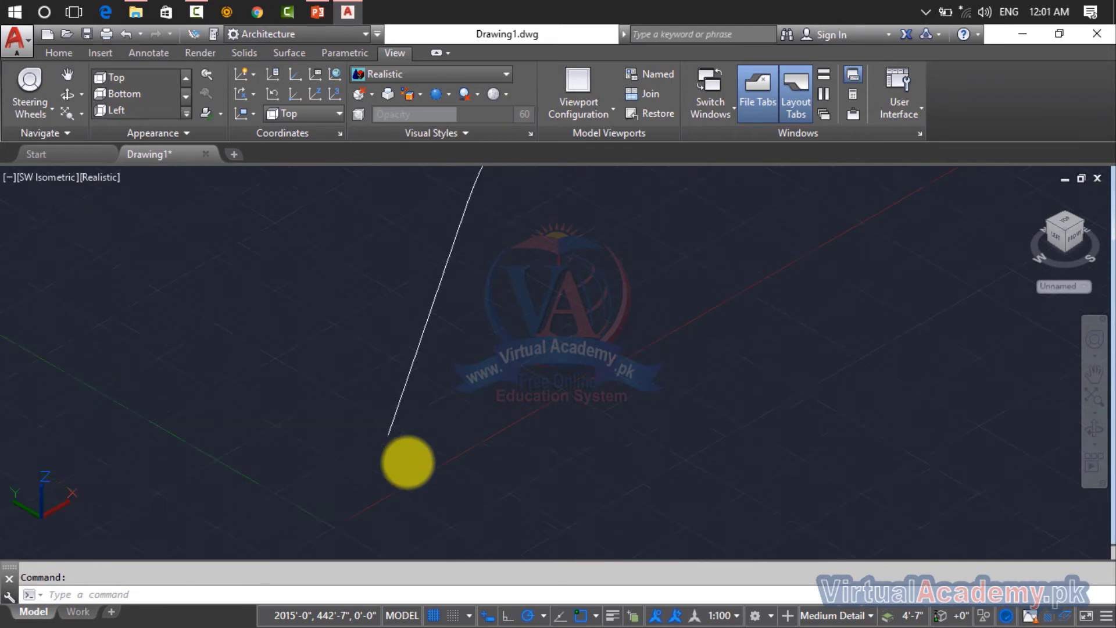
- Draw a small circle centred on the path's lower endpoint
text(c)
key(Return)
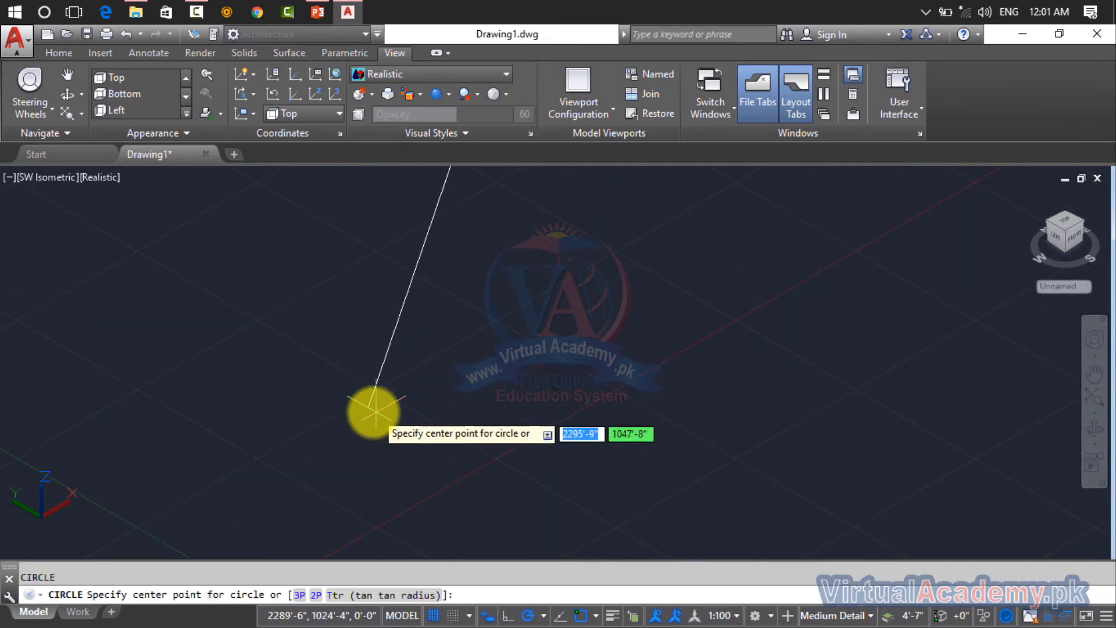
click(370, 407)
click(385, 412)
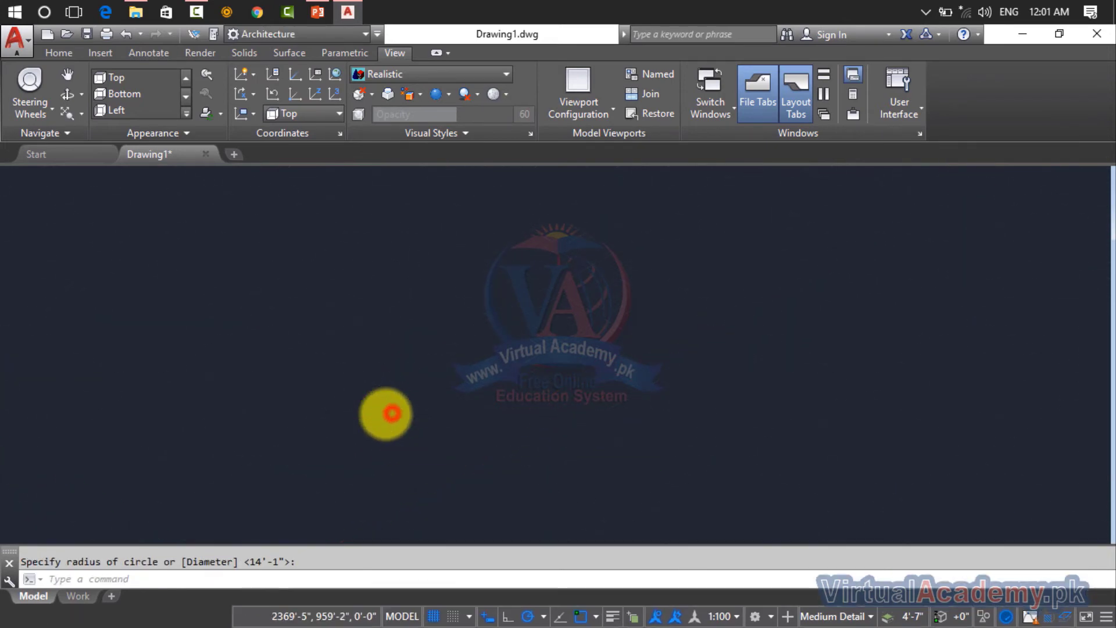
scroll(355, 430, down, 2)
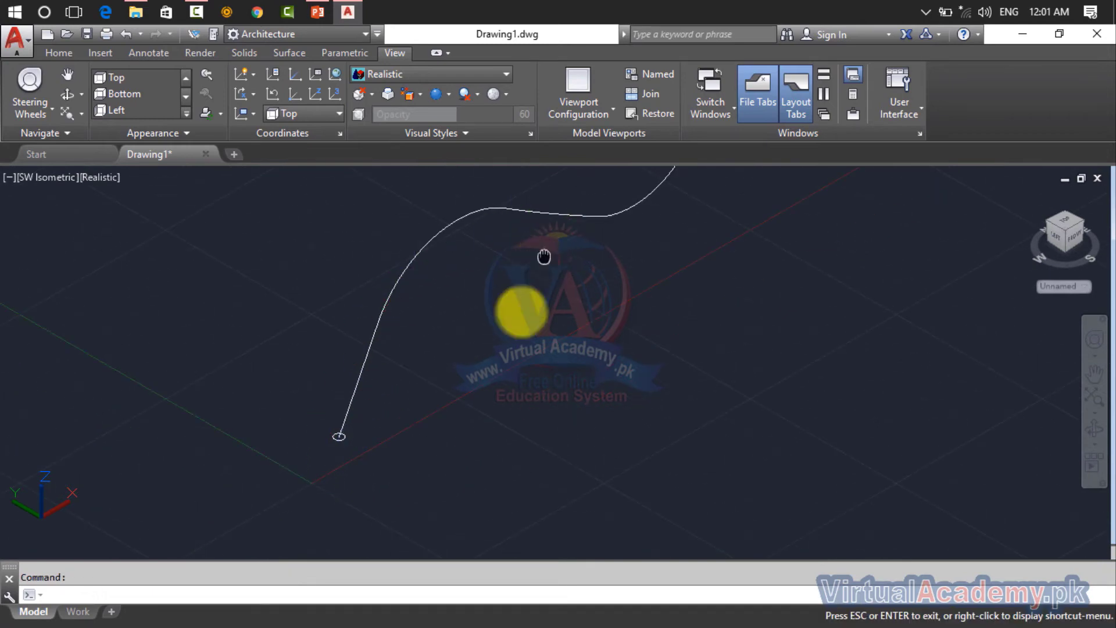
middle_drag(541, 256, 500, 349)
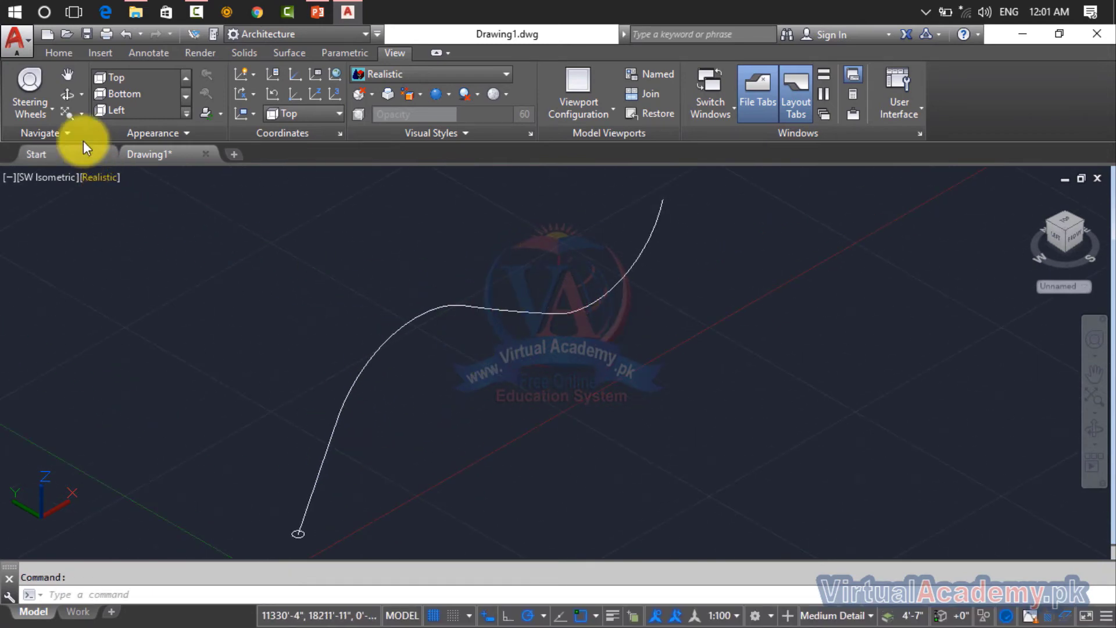
scroll(318, 357, down, 3)
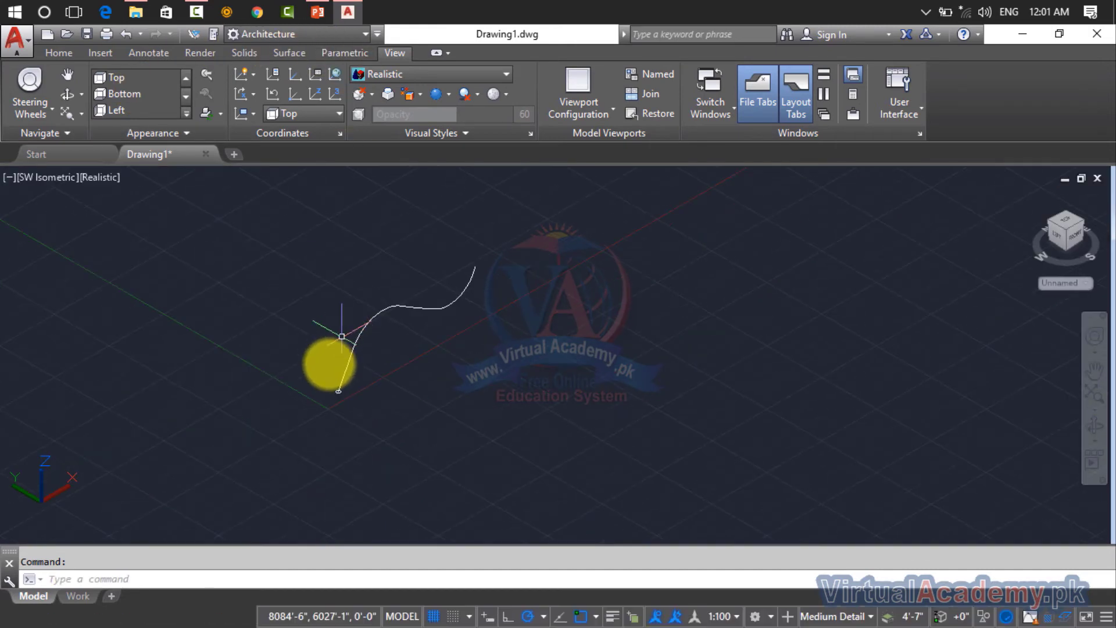
scroll(262, 221, up, 2)
click(111, 54)
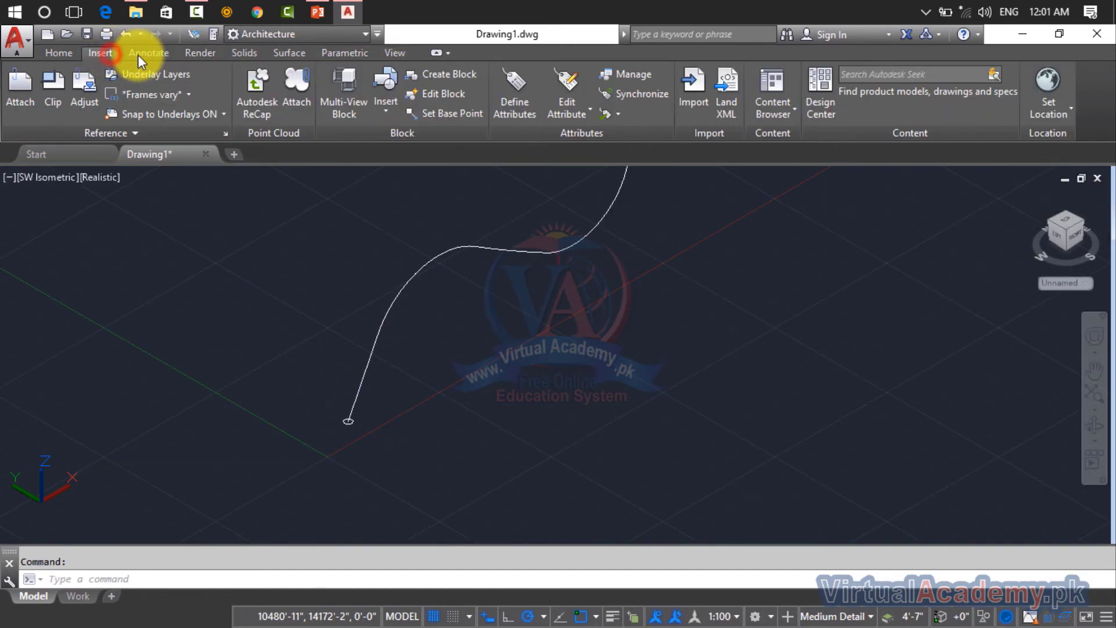
click(243, 53)
click(73, 113)
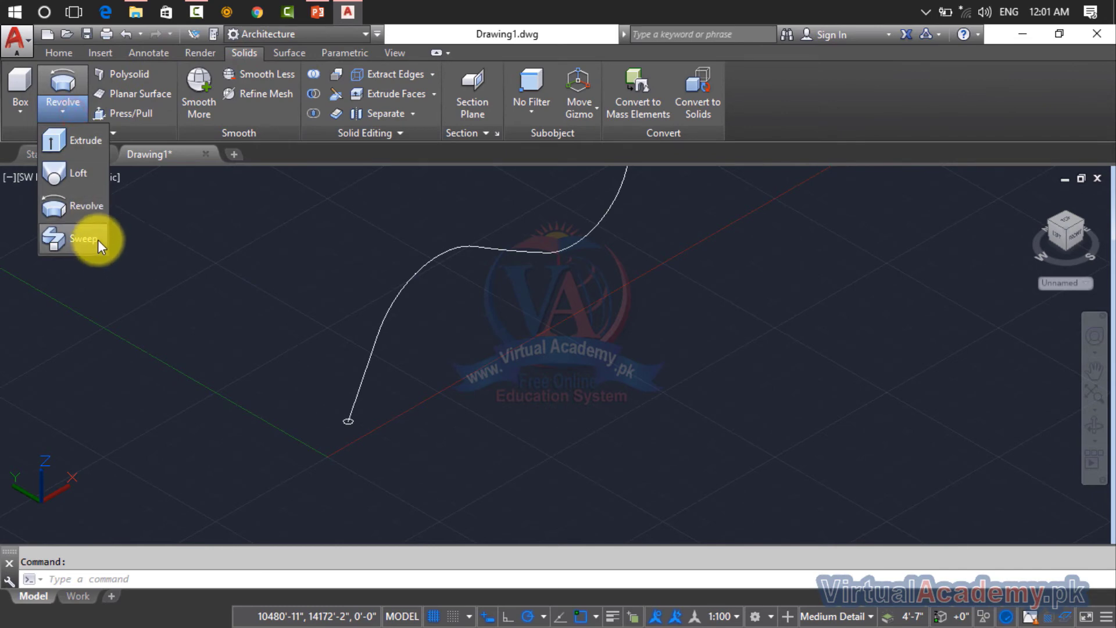
click(98, 240)
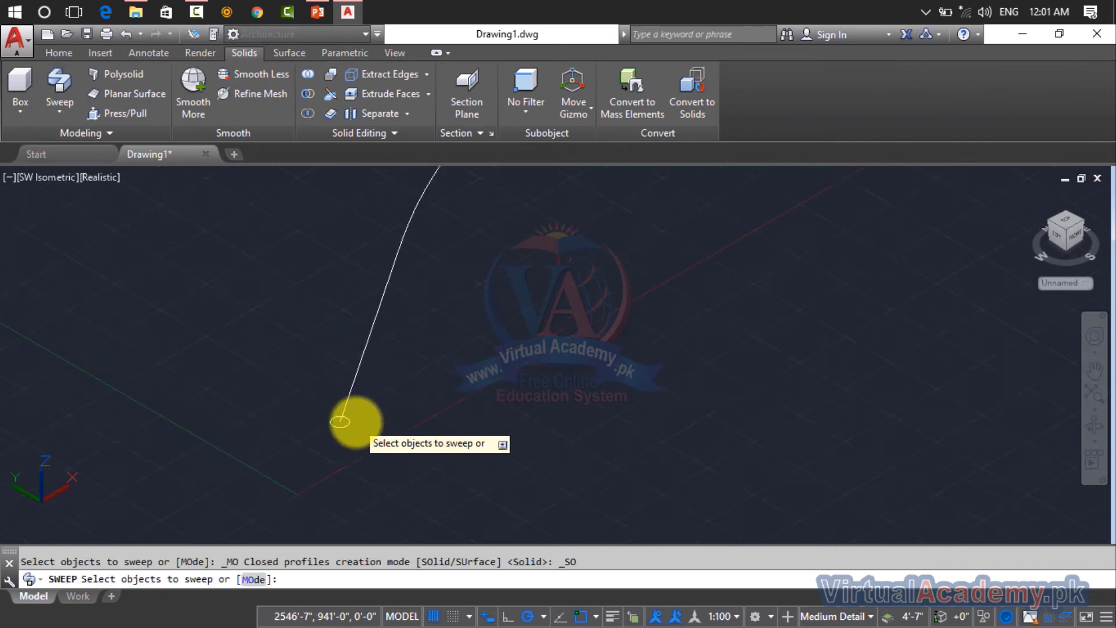
scroll(355, 421, up, 1)
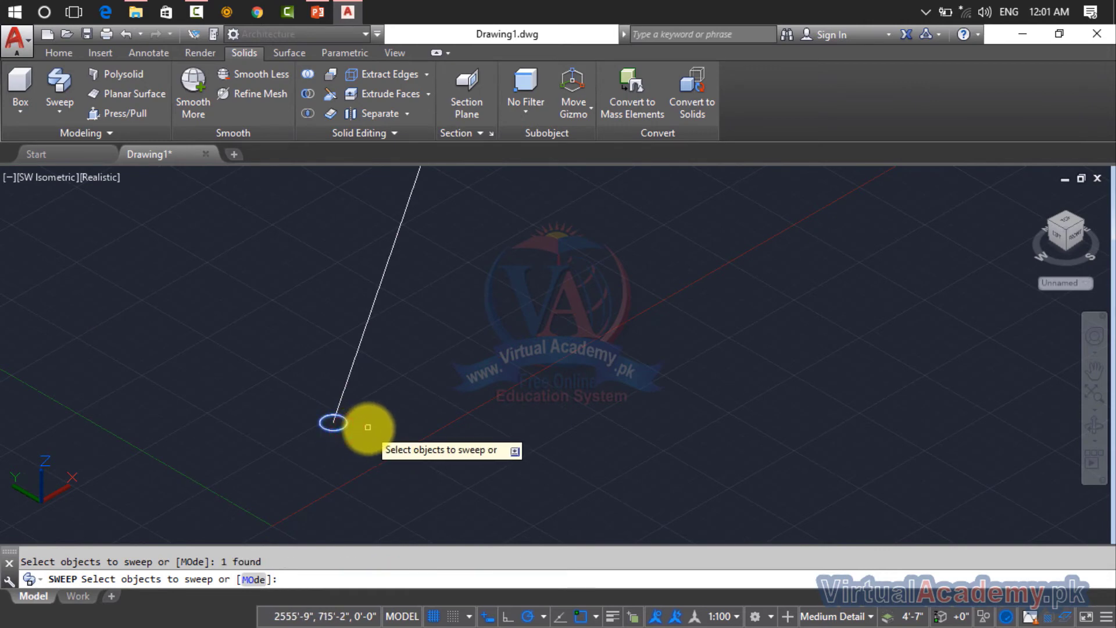
key(Return)
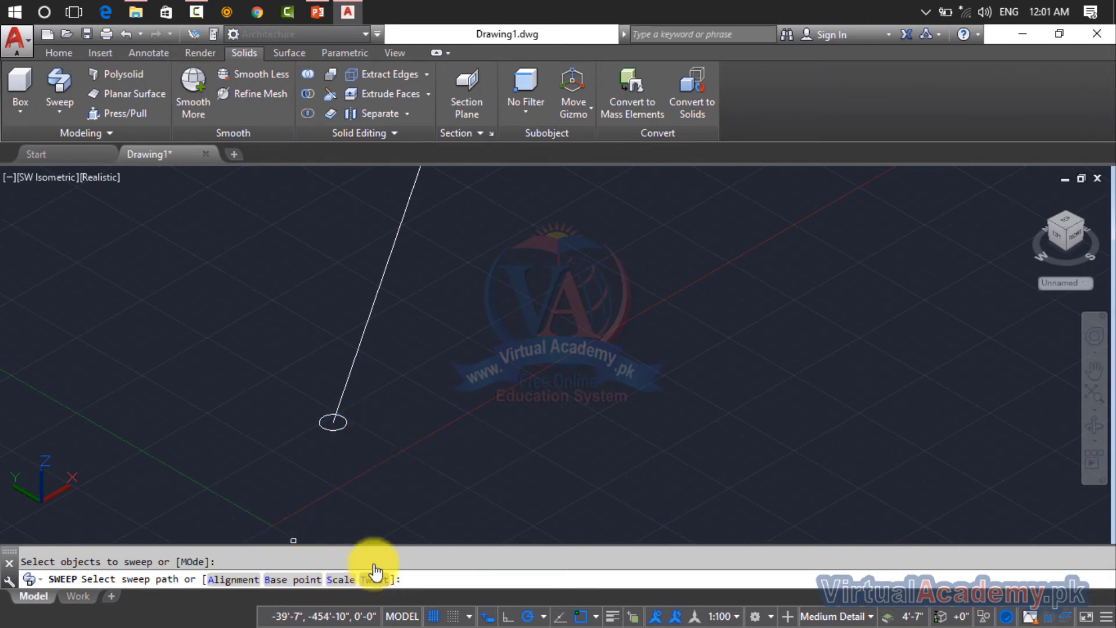
click(338, 431)
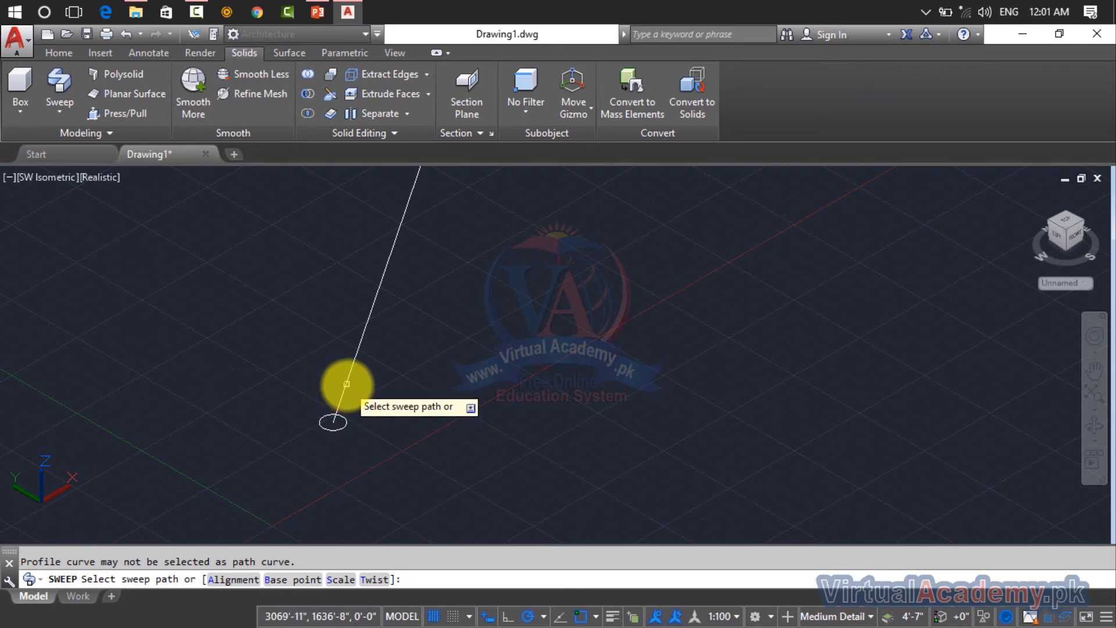
click(347, 385)
scroll(340, 407, down, 2)
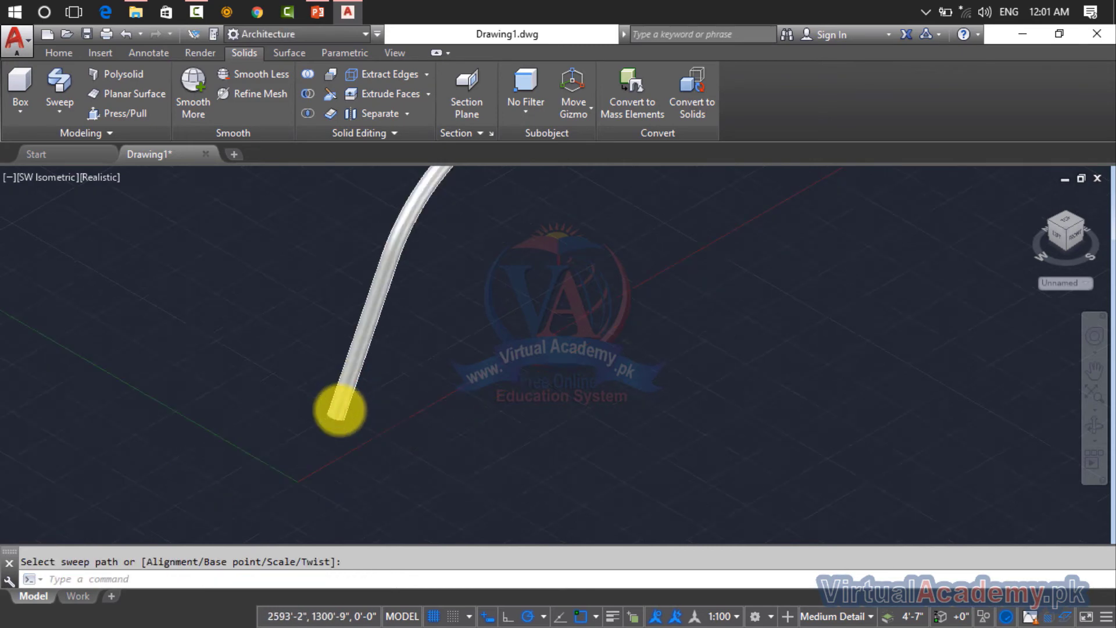
mouse_move(336, 411)
middle_down()
mouse_move(368, 412)
mouse_move(261, 513)
middle_up()
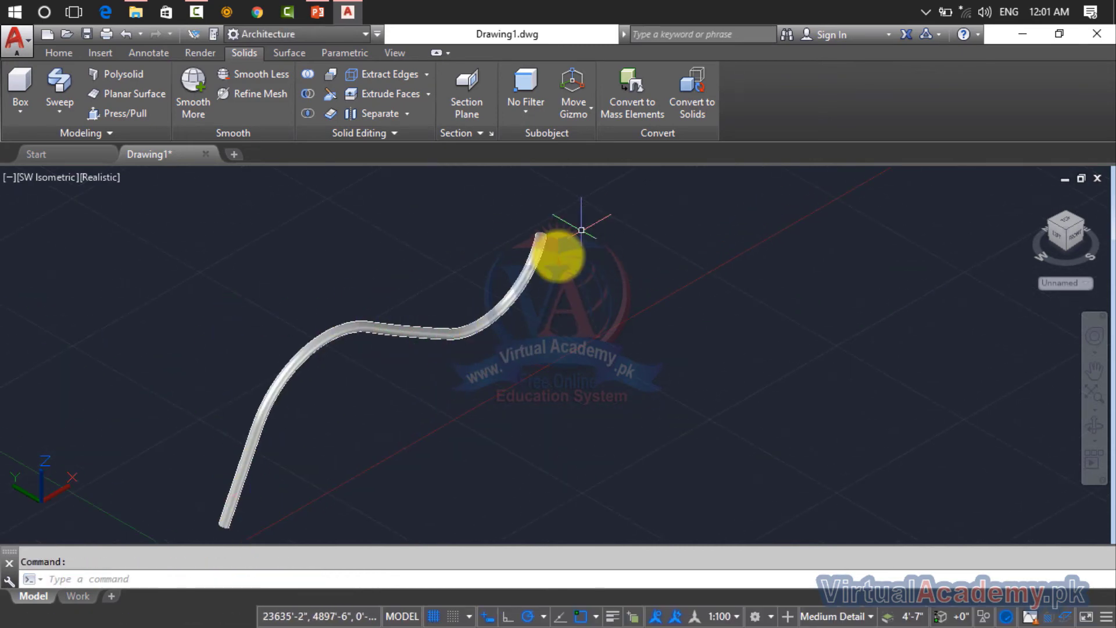
key(ctrl+z)
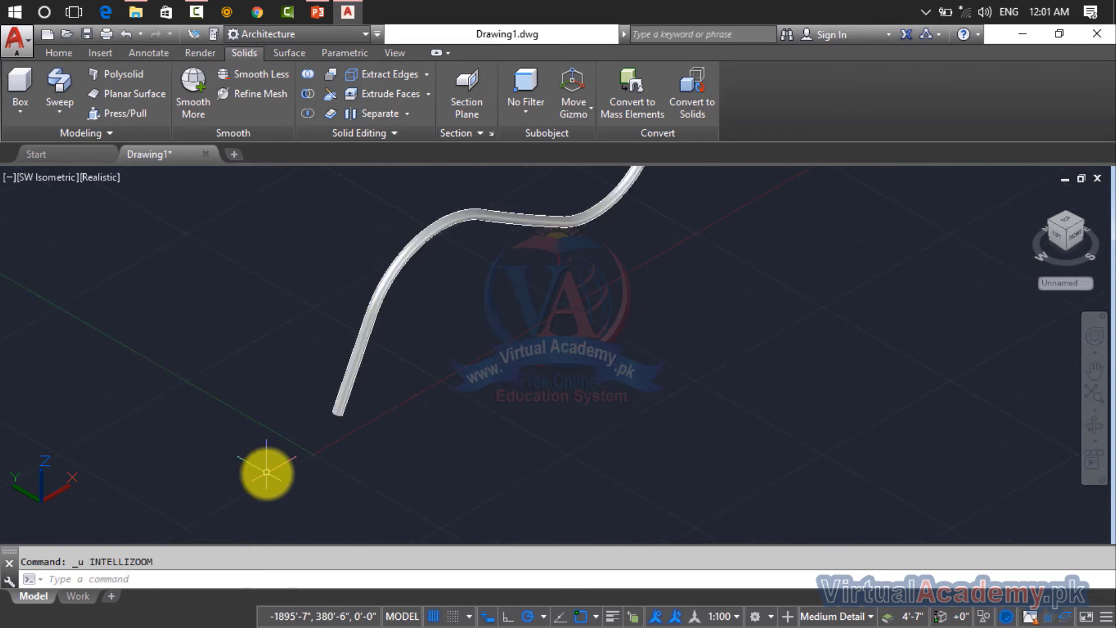
key(ctrl+z)
key(ctrl+z)
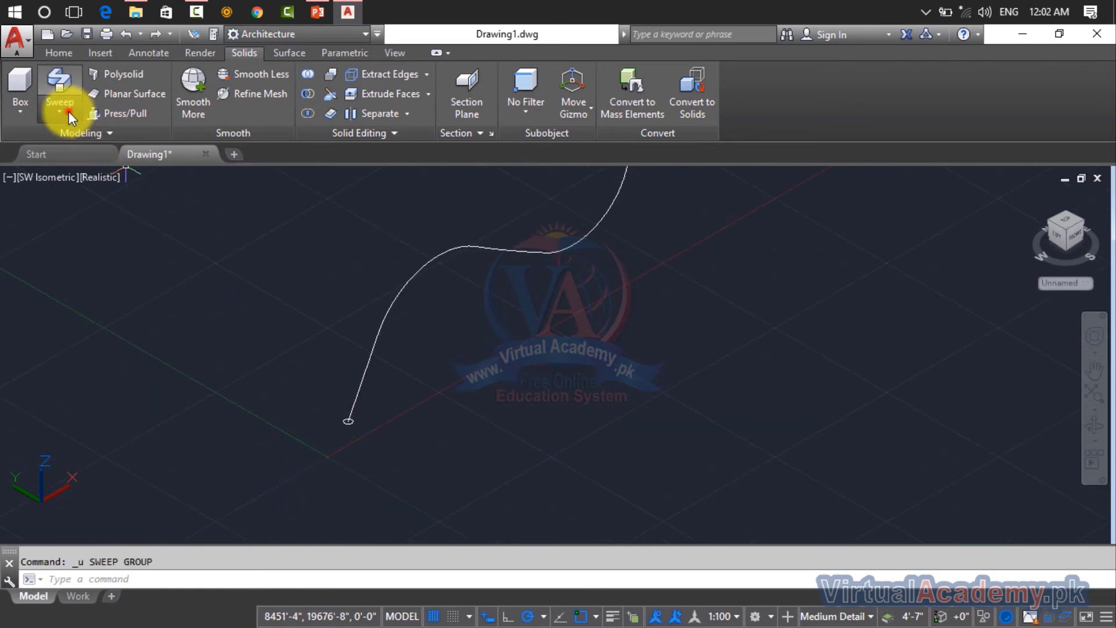
click(74, 238)
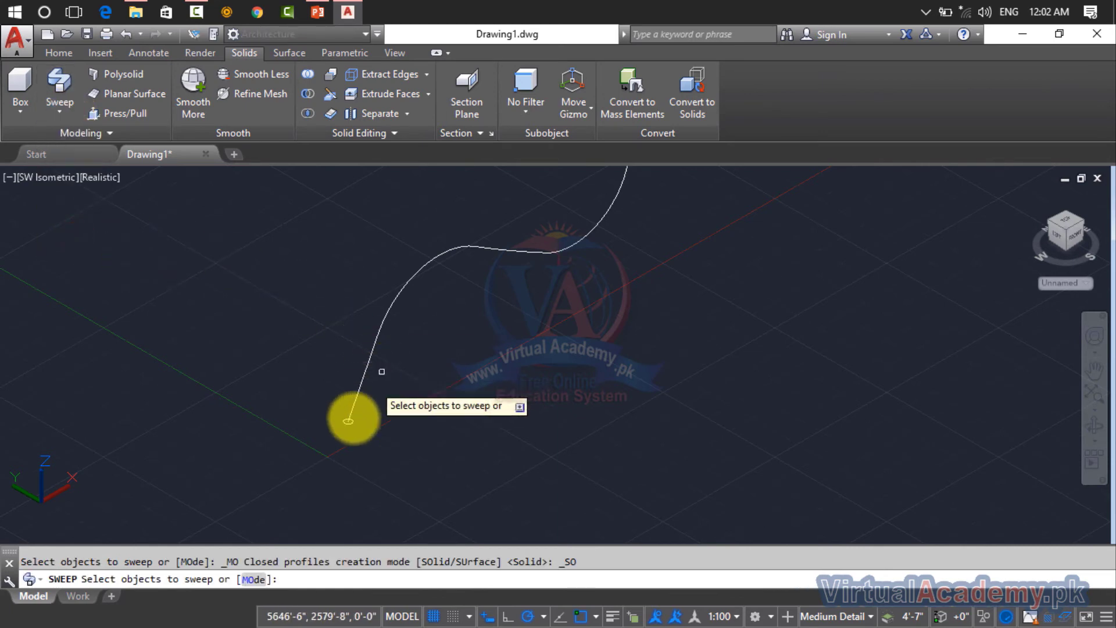
scroll(349, 430, up, 3)
scroll(348, 401, up, 2)
click(349, 397)
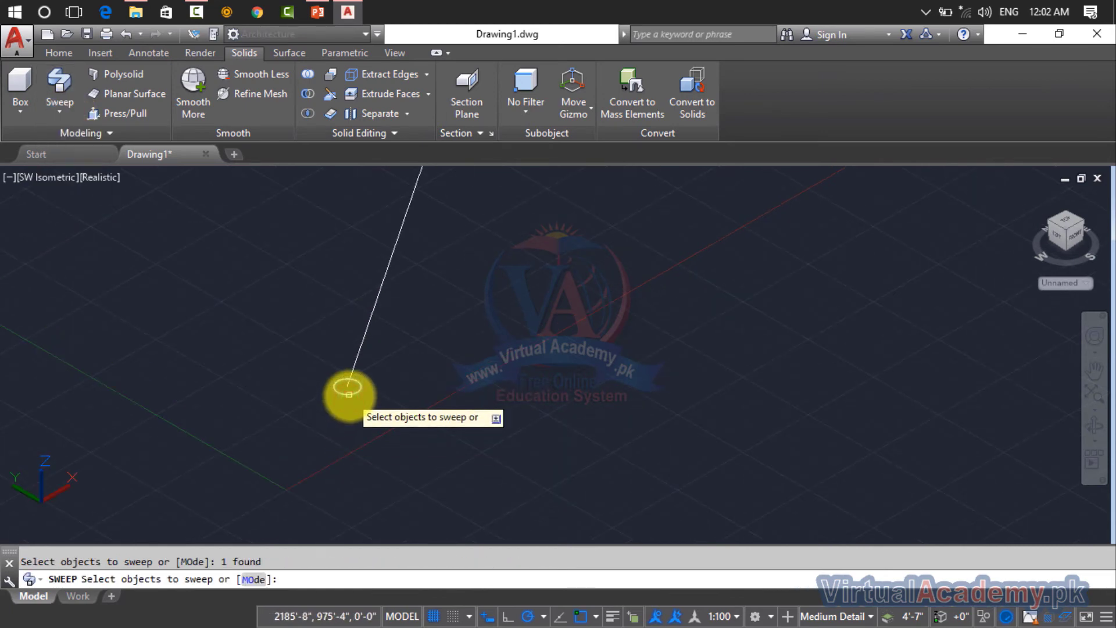
key(Return)
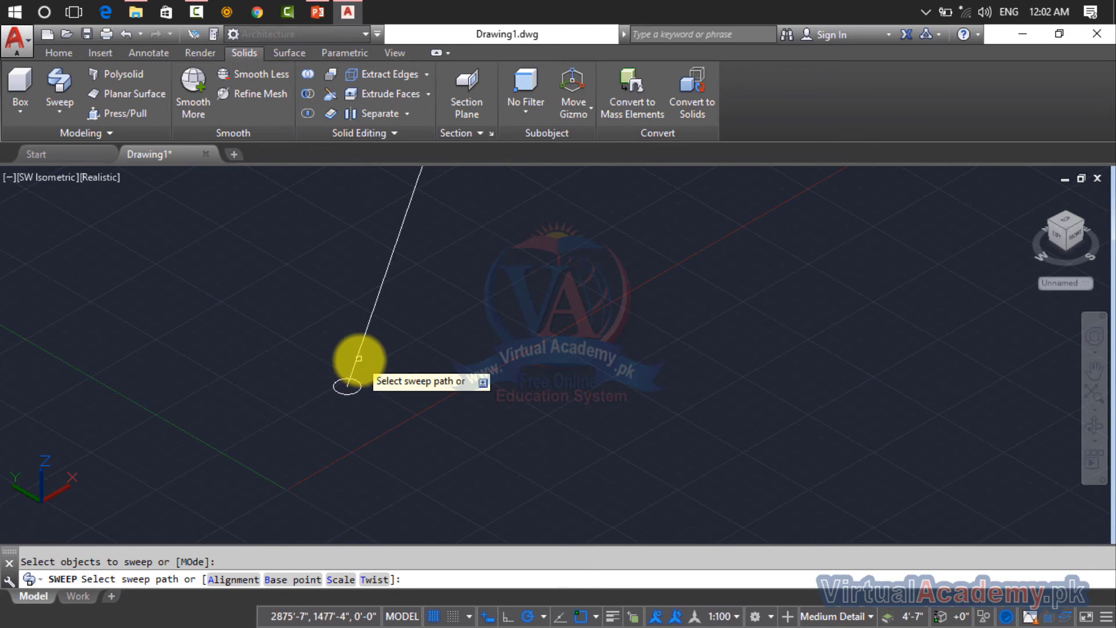
click(224, 580)
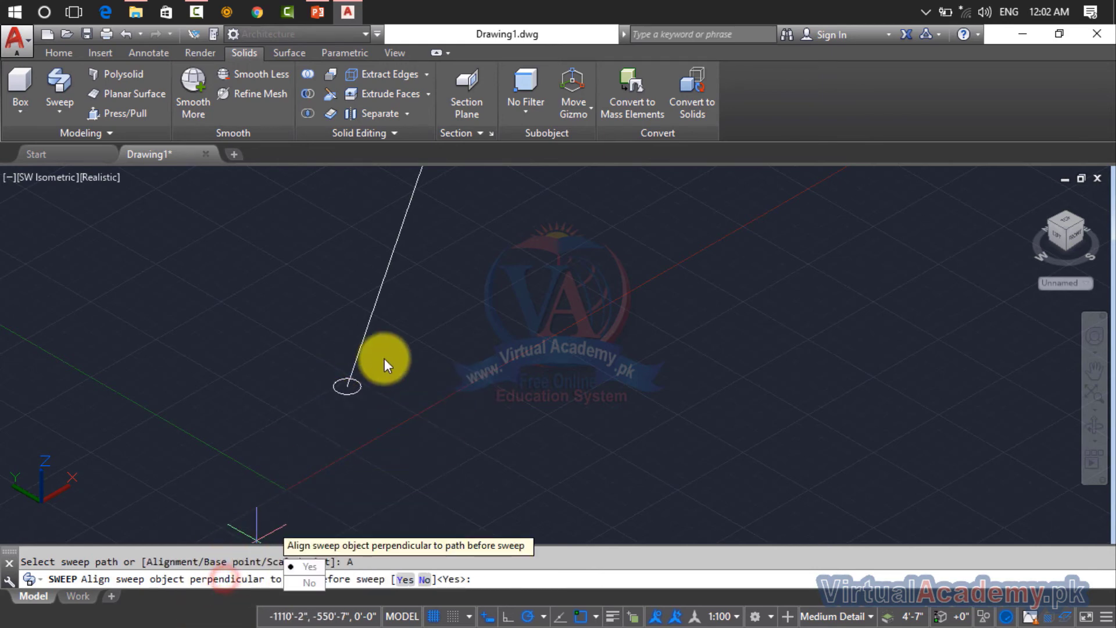
click(310, 565)
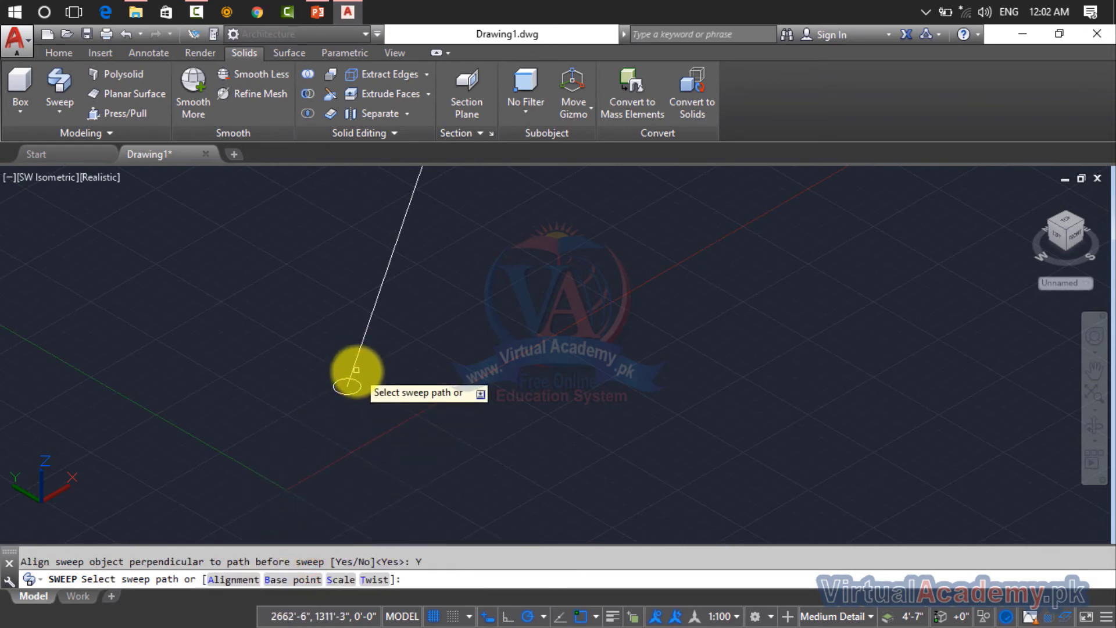
click(355, 367)
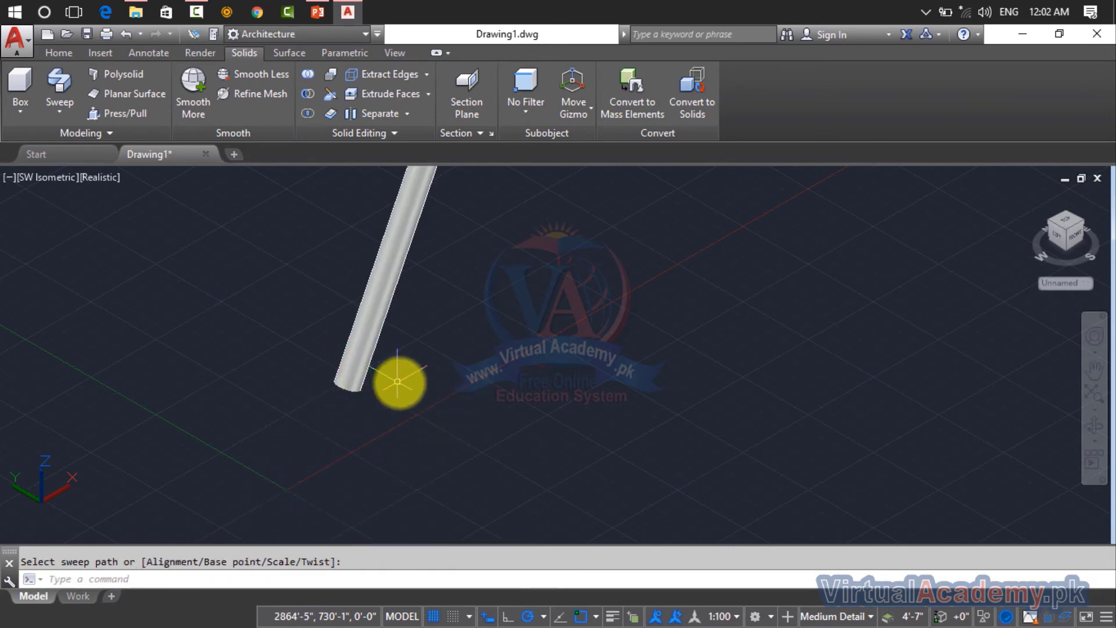
key(ctrl+z)
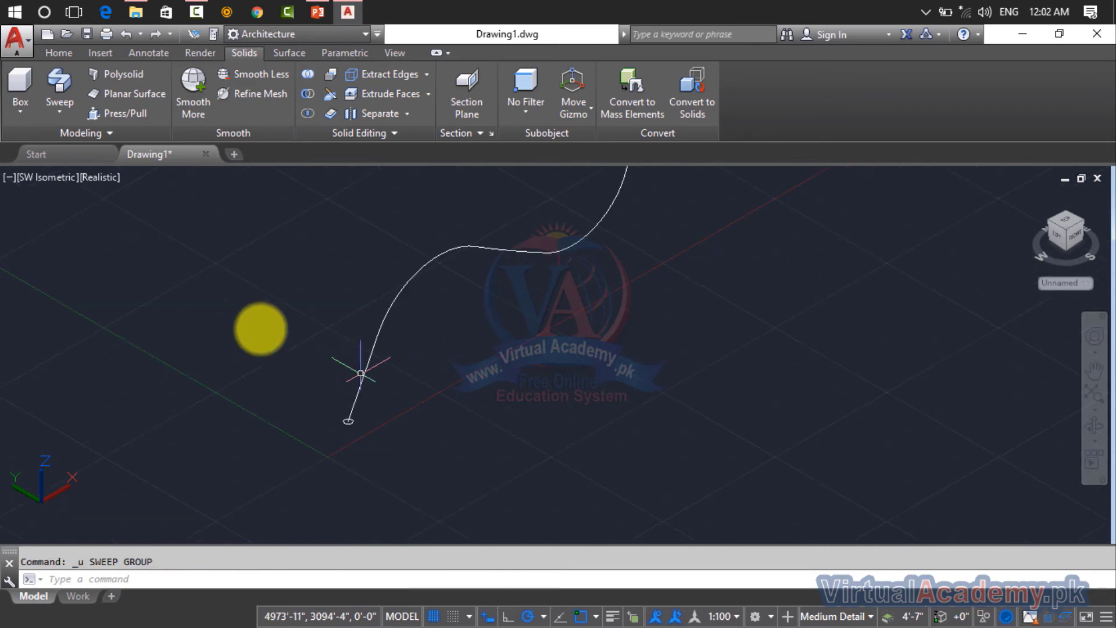
click(60, 116)
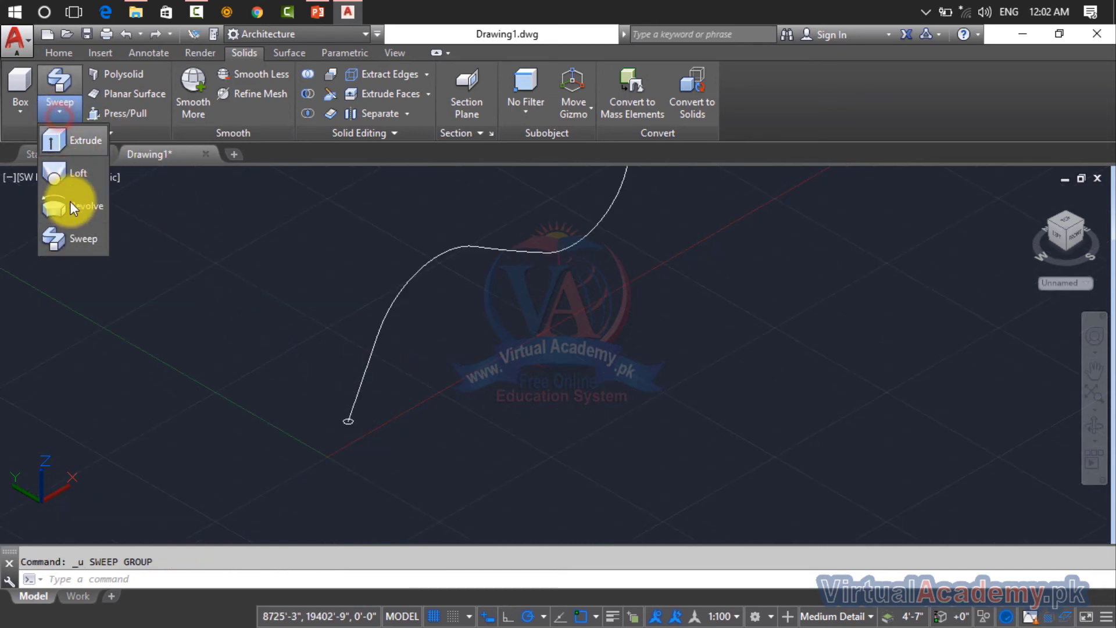
click(74, 239)
scroll(344, 436, up, 2)
scroll(344, 390, up, 2)
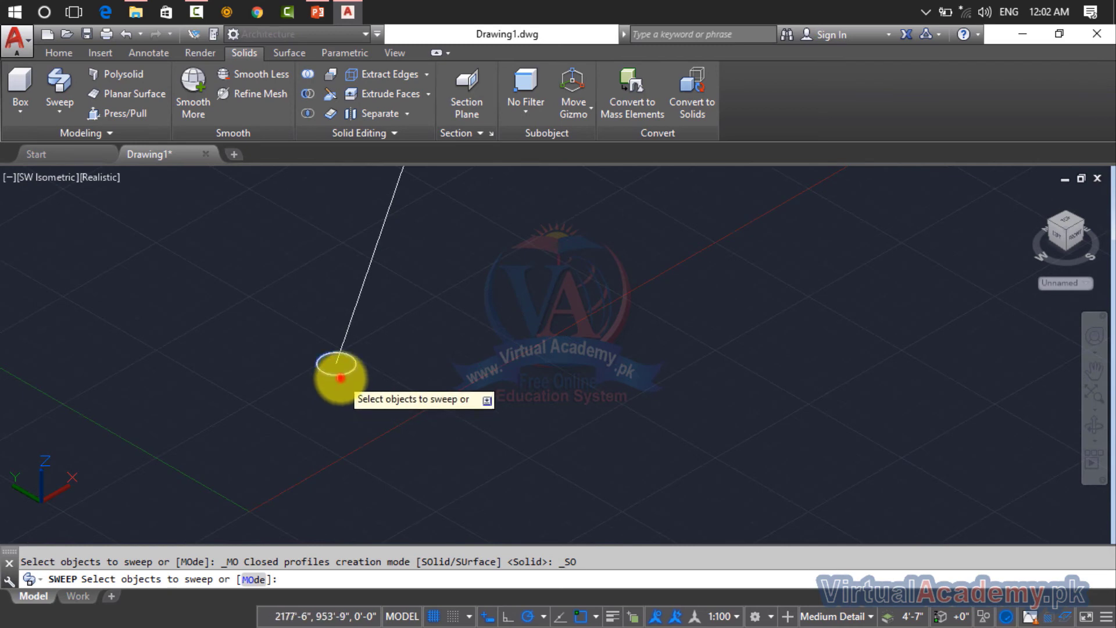
click(340, 375)
key(Return)
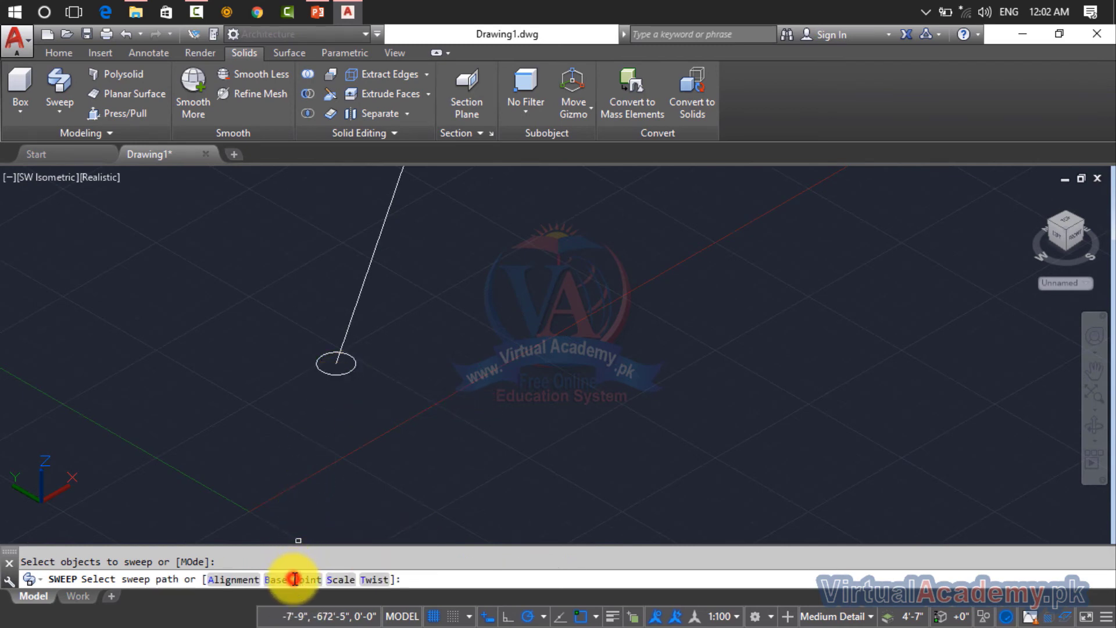
click(295, 579)
click(337, 361)
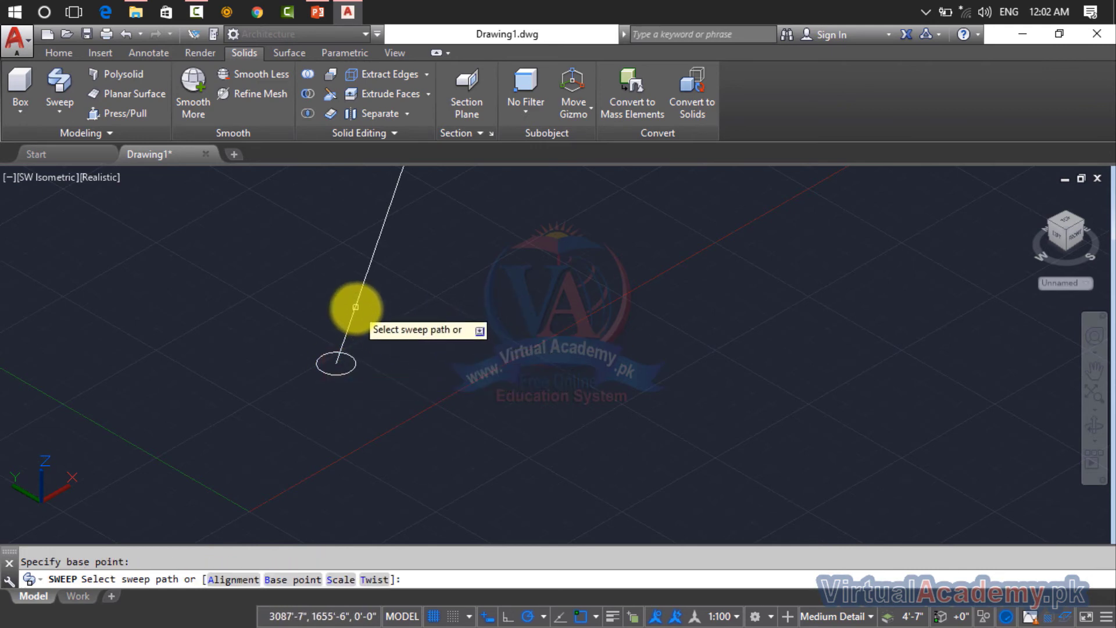
click(355, 306)
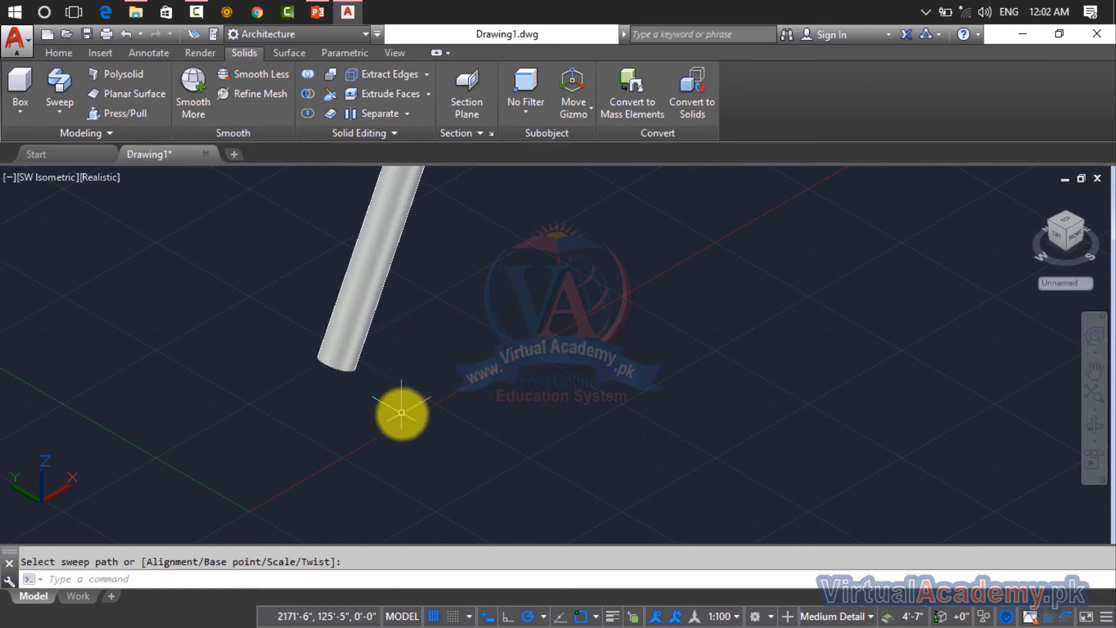
key(ctrl+z)
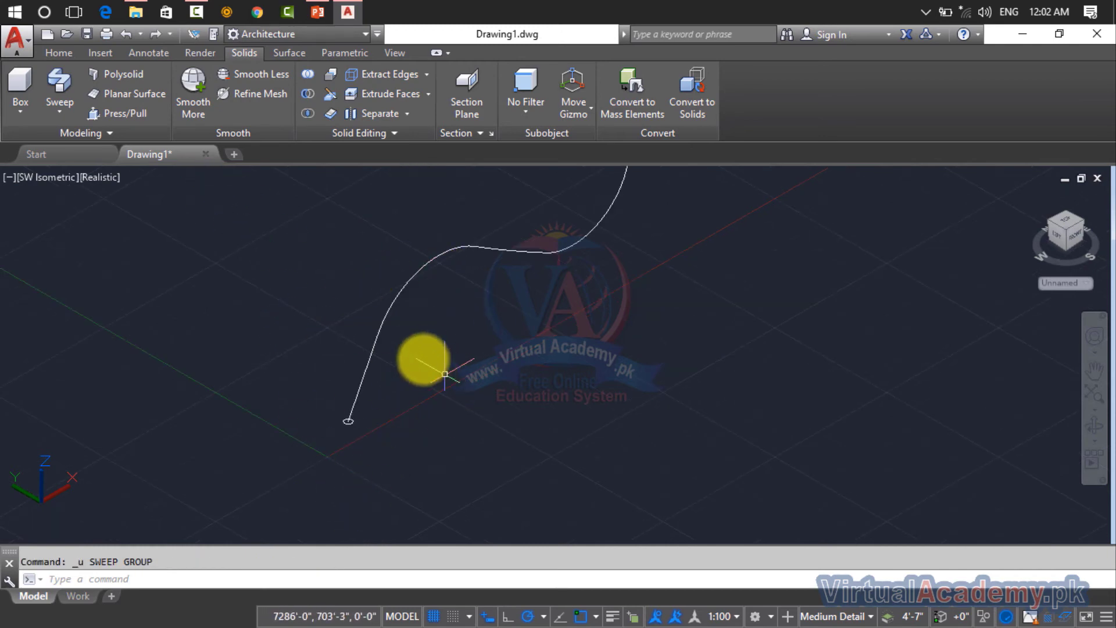
click(76, 110)
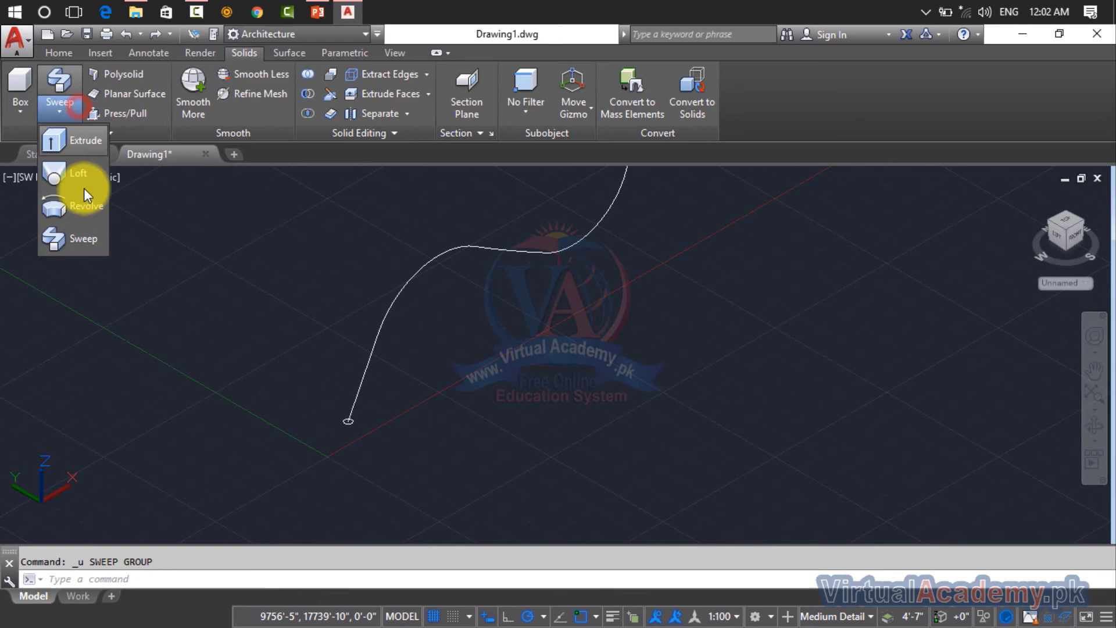
click(84, 243)
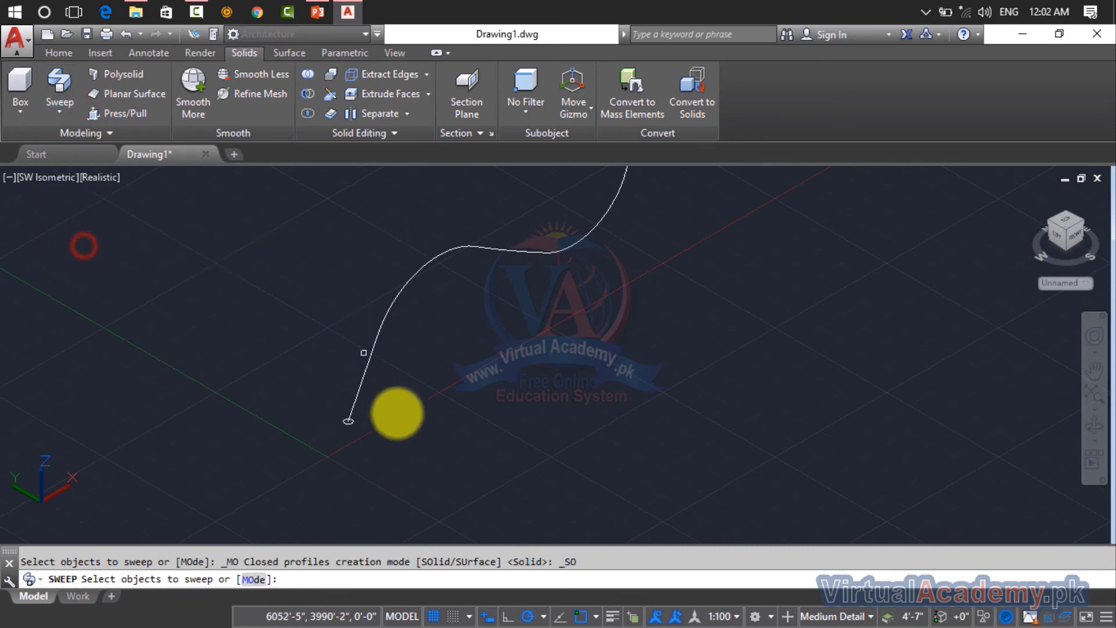
click(347, 419)
key(Return)
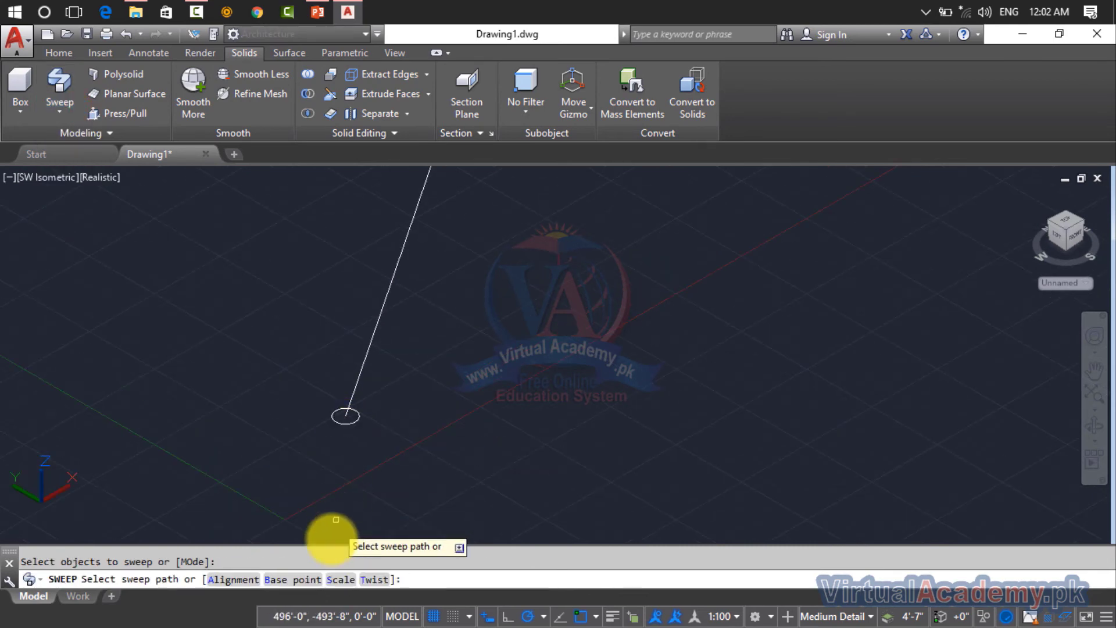
click(342, 580)
text(3)
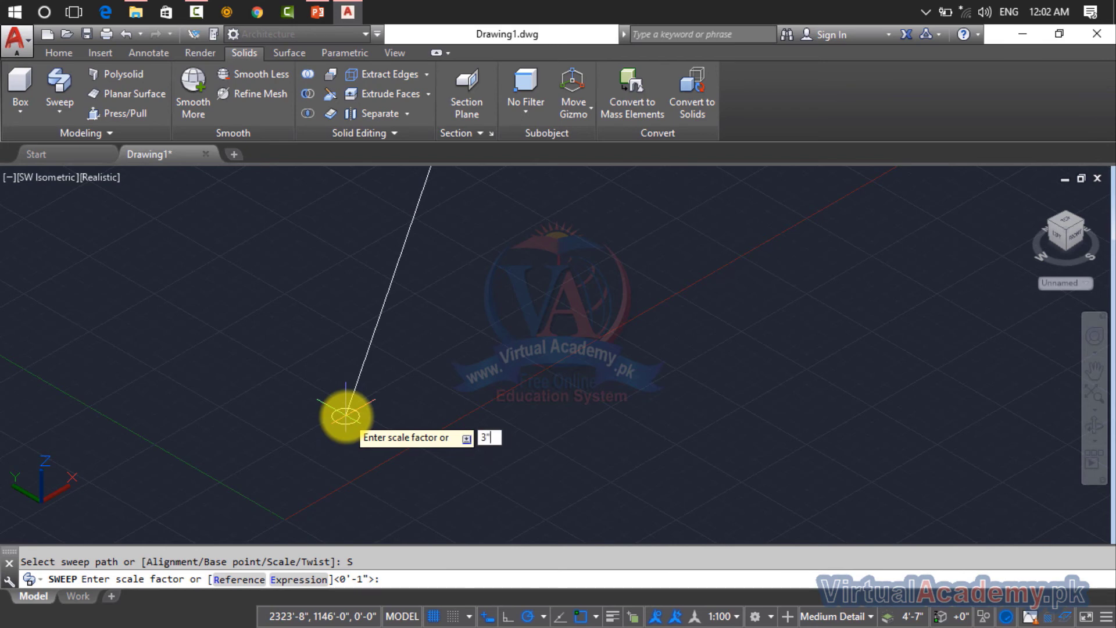
key(Return)
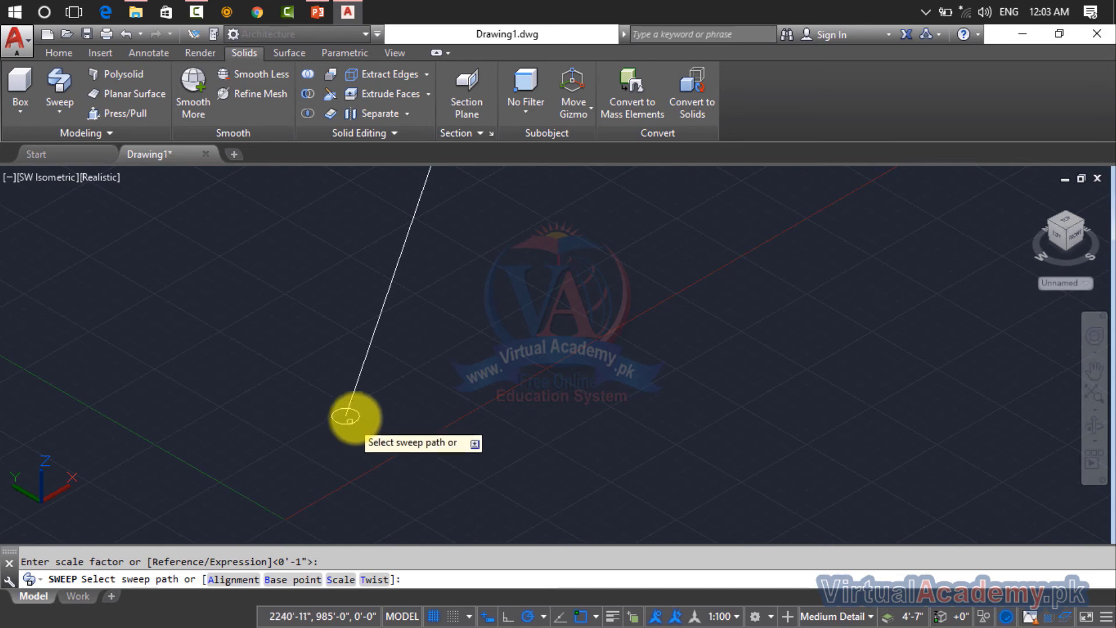
click(355, 393)
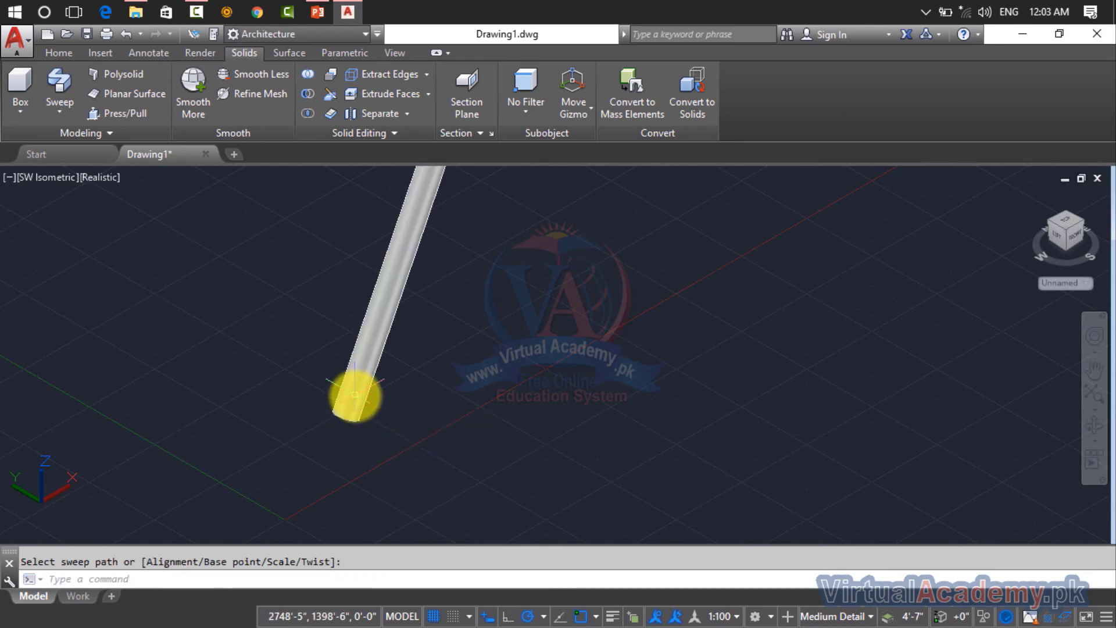
key(ctrl+z)
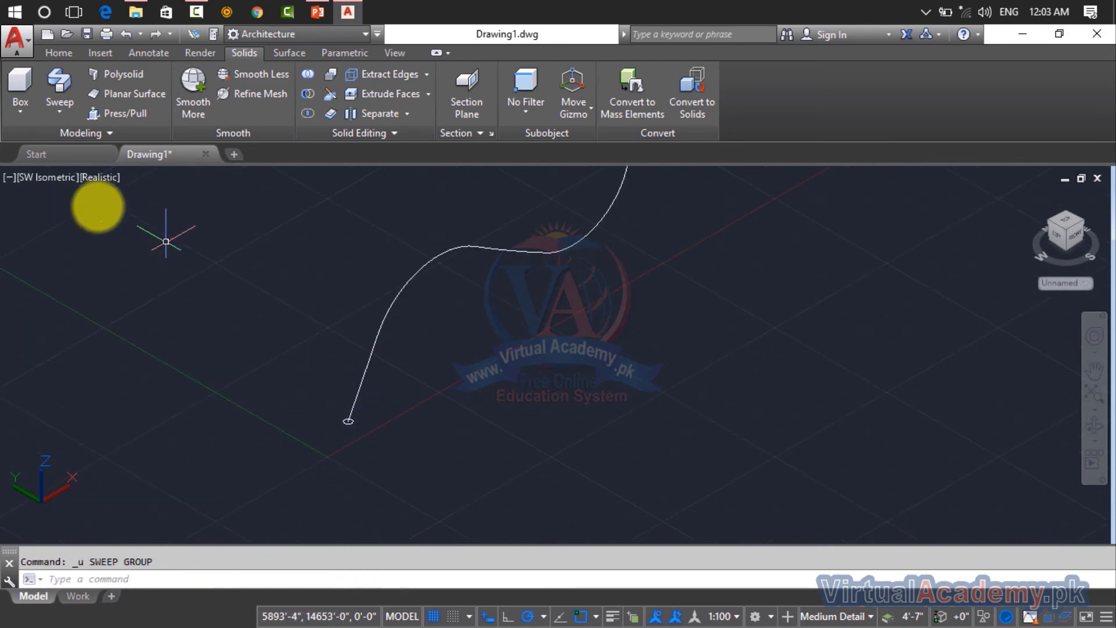
- Sweep the circle profile, then delete the resulting curved sweep solid
click(69, 102)
click(75, 244)
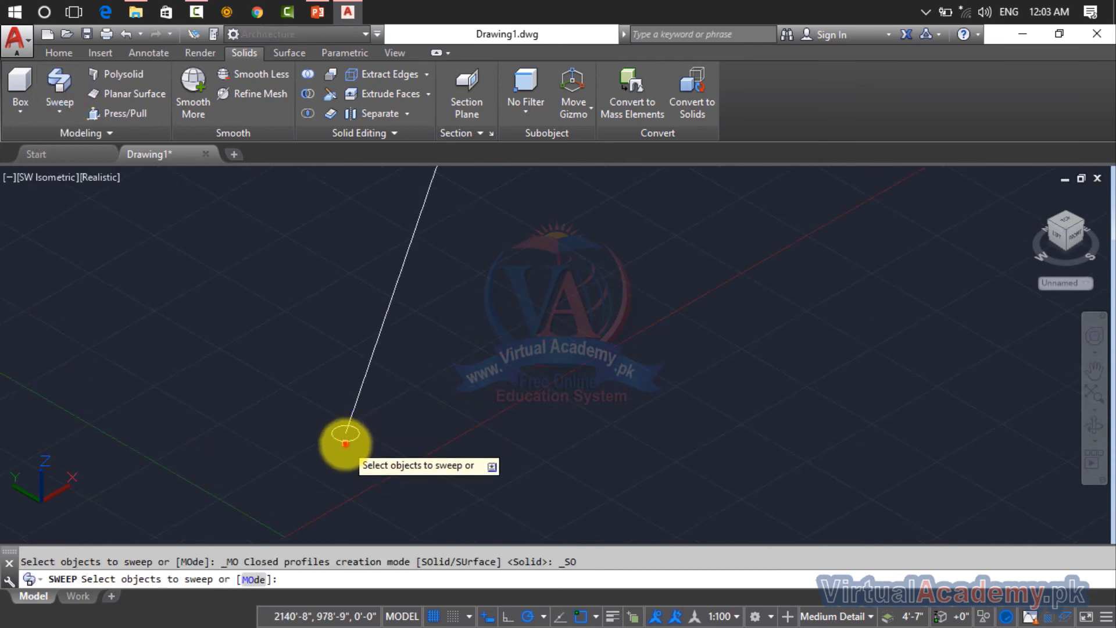
click(344, 439)
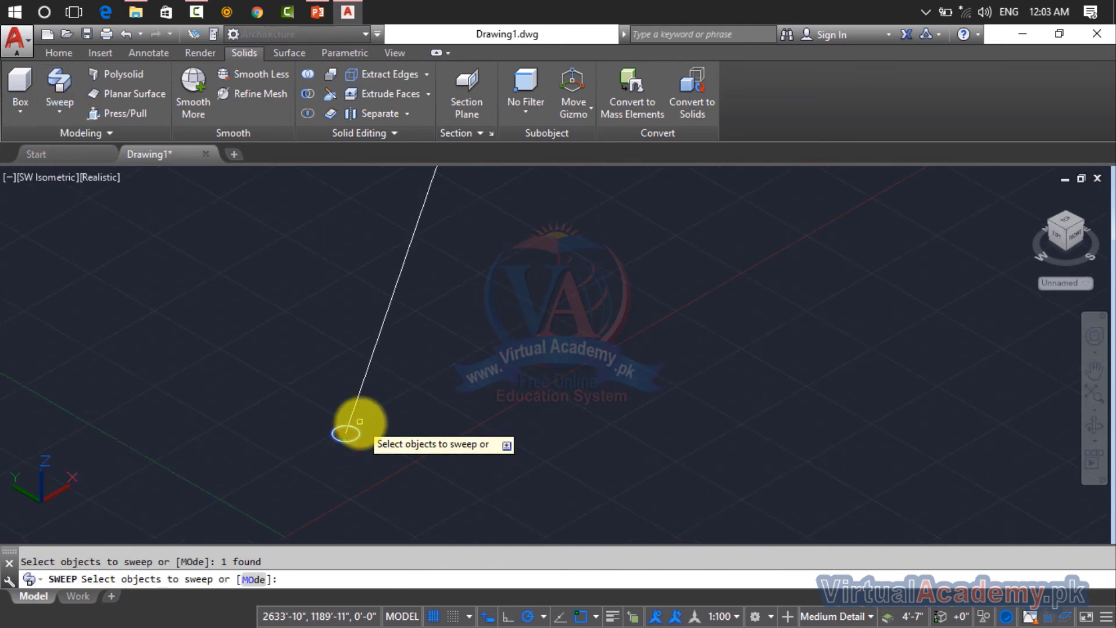
key(Return)
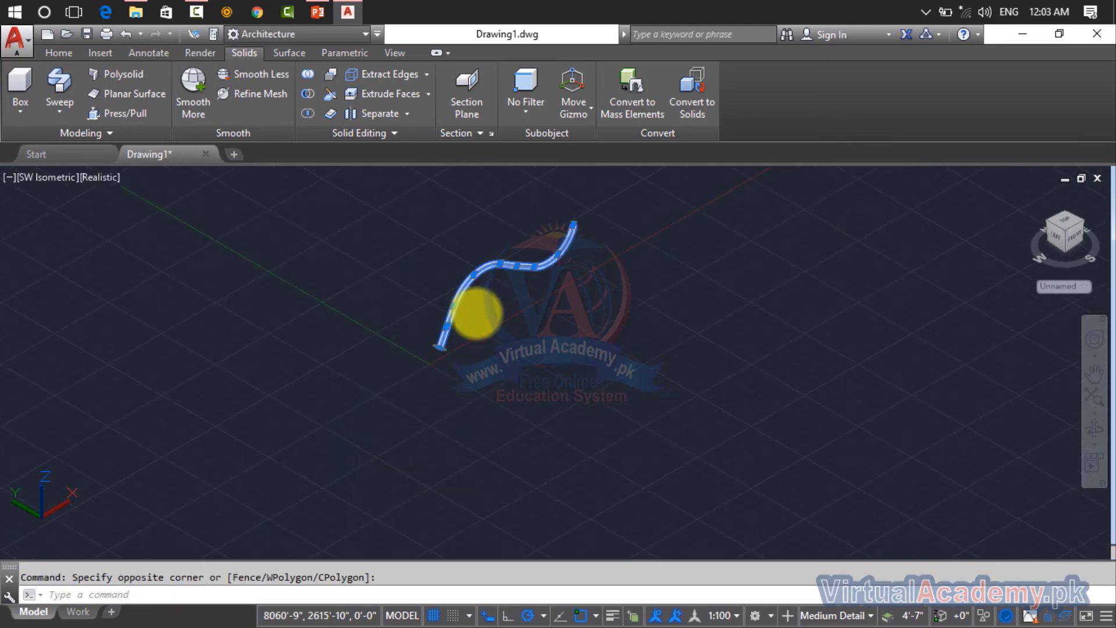
key(Delete)
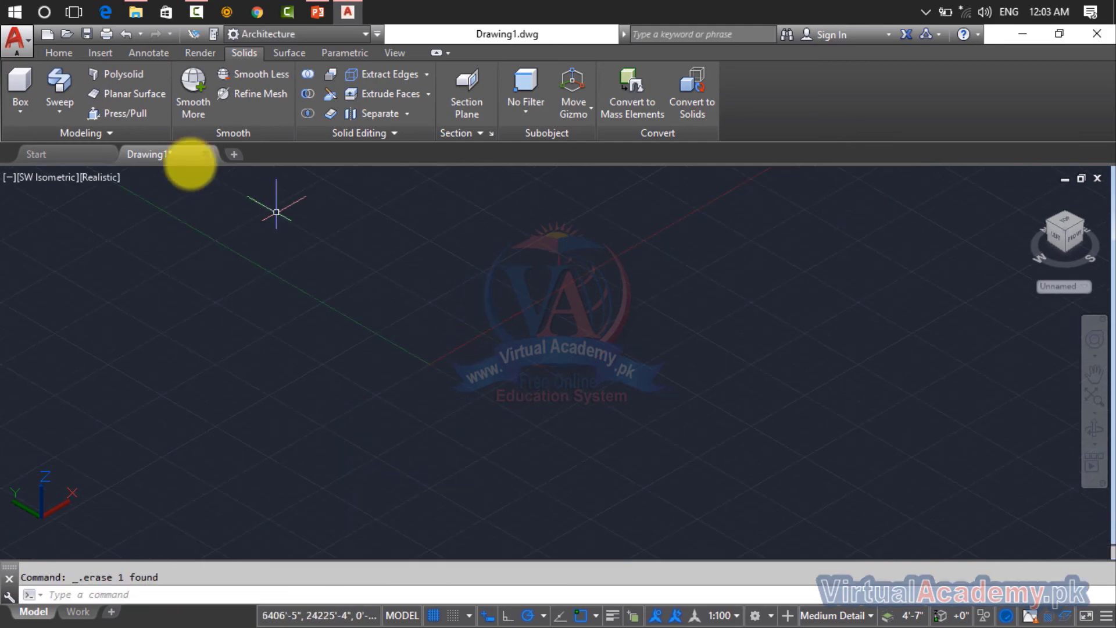
- Open the Draw panel shape dropdown that contains the Helix tool
click(104, 53)
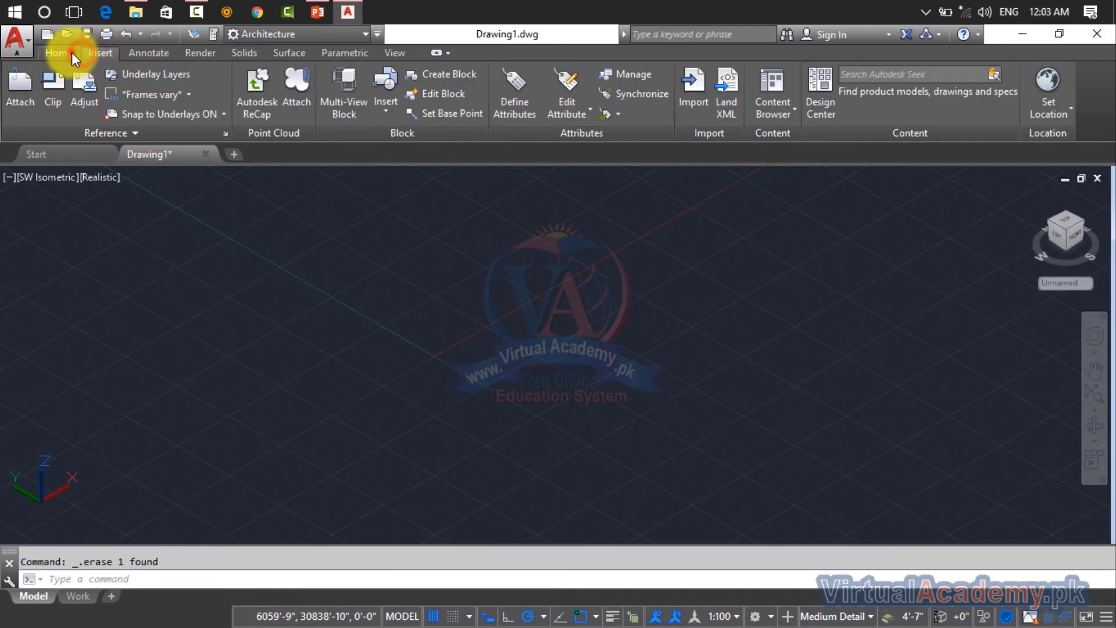
click(67, 53)
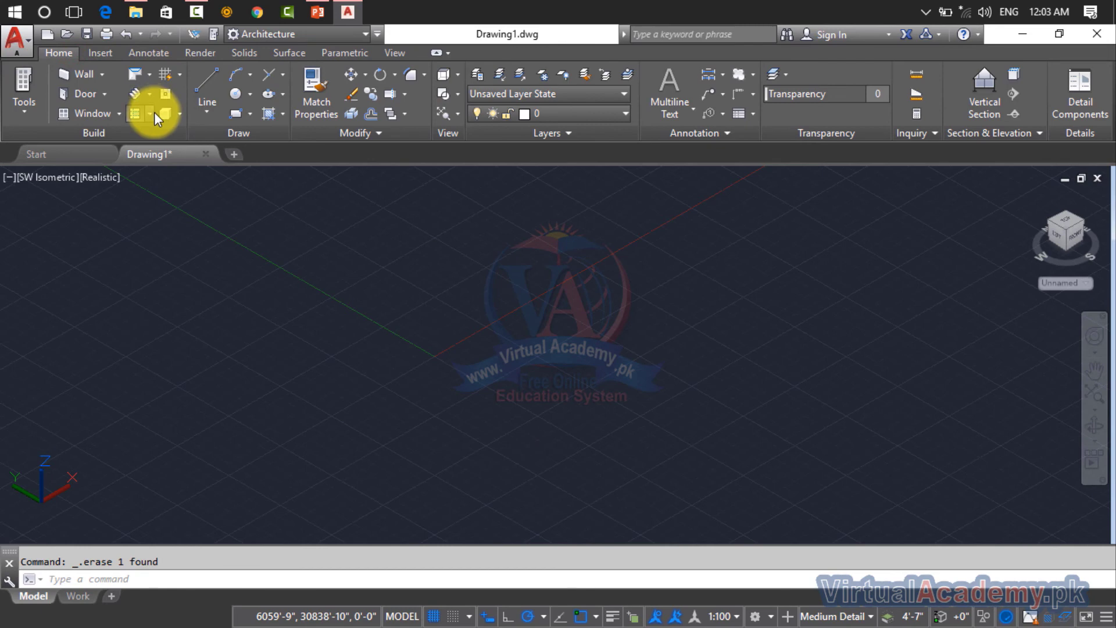
click(283, 114)
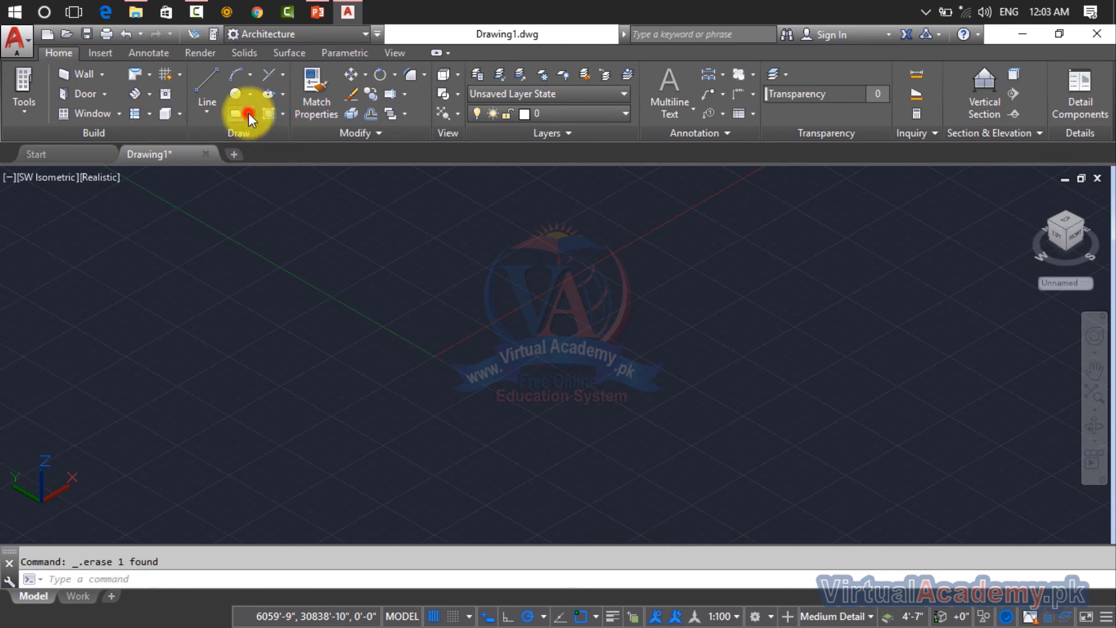
click(249, 113)
- Start a helix at a picked base centre with 10' base and top radii
click(256, 341)
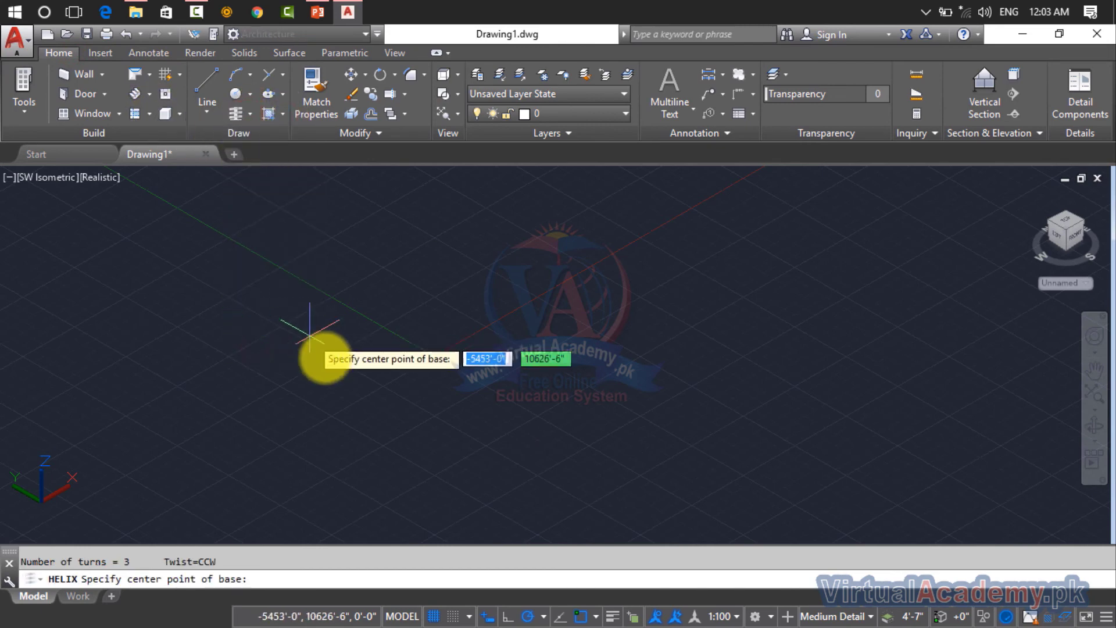
click(334, 371)
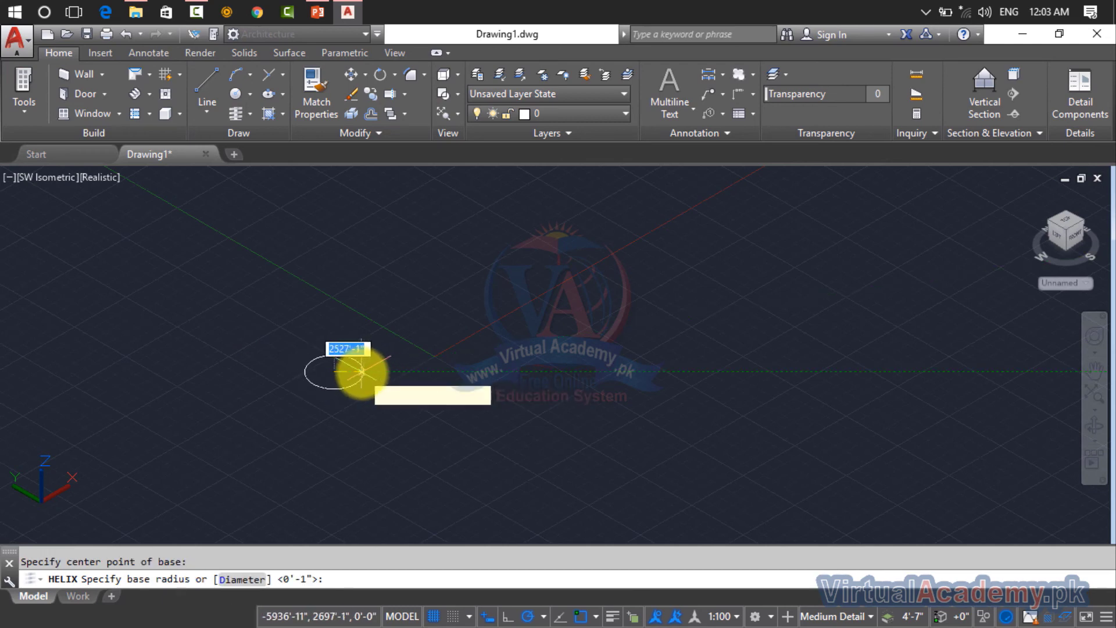
scroll(361, 370, up, 3)
middle_drag(305, 368, 494, 440)
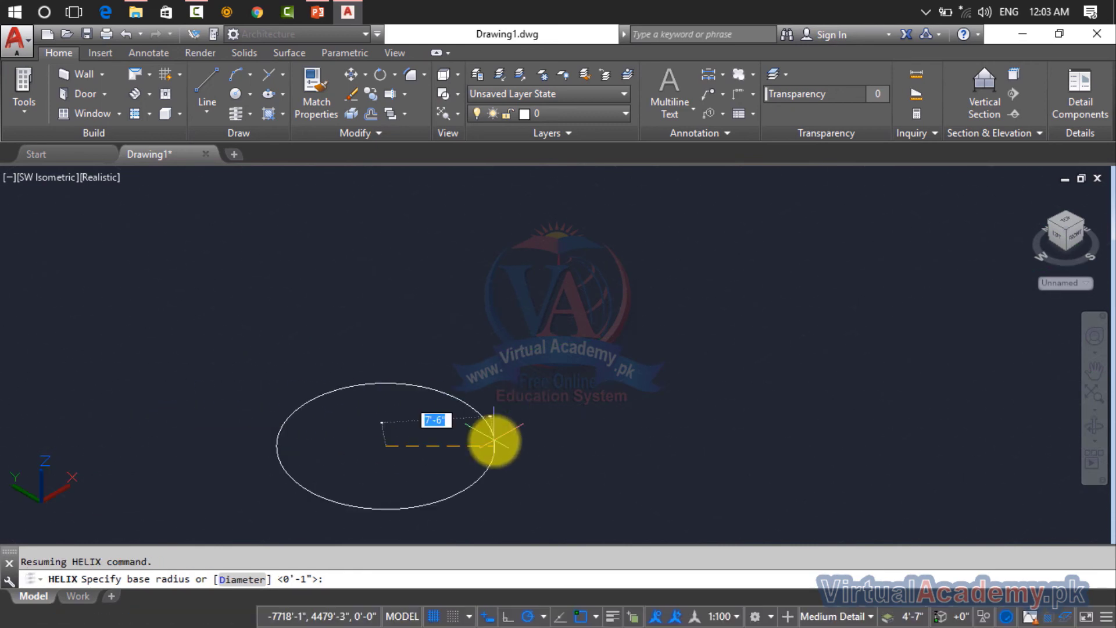
text(10')
key(Return)
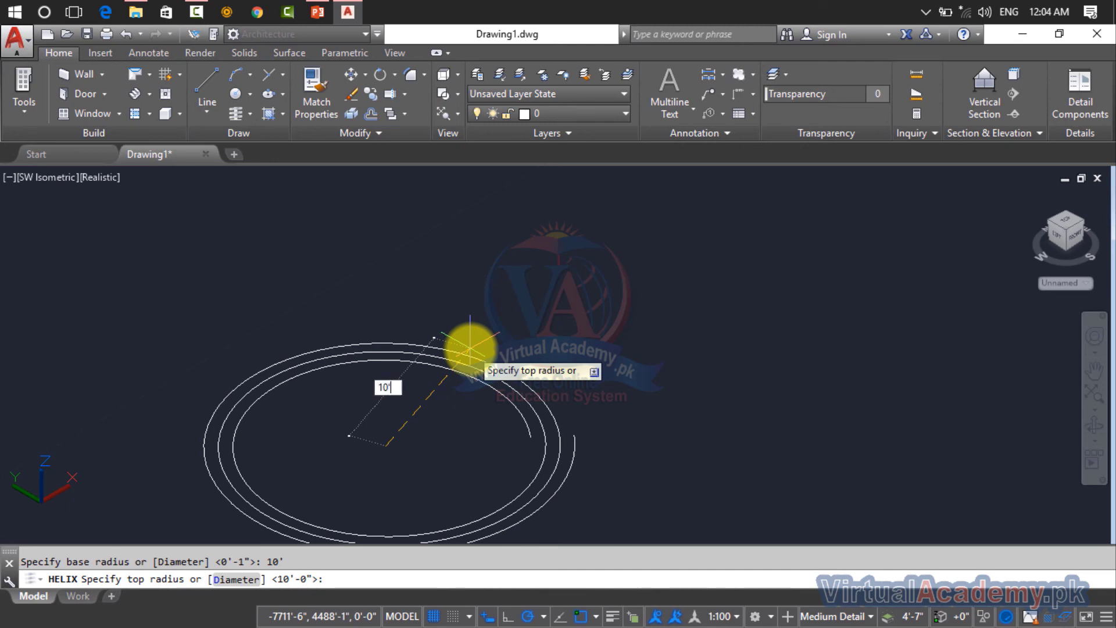
key(Return)
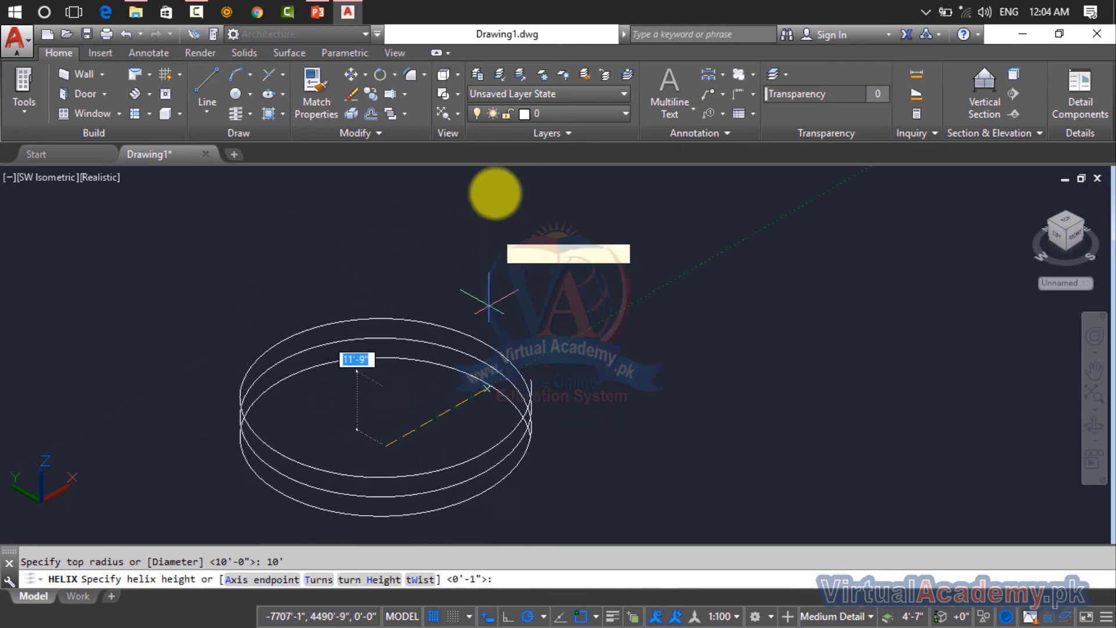
- Give the helix 6 turns and a 100' height
click(311, 586)
text(6)
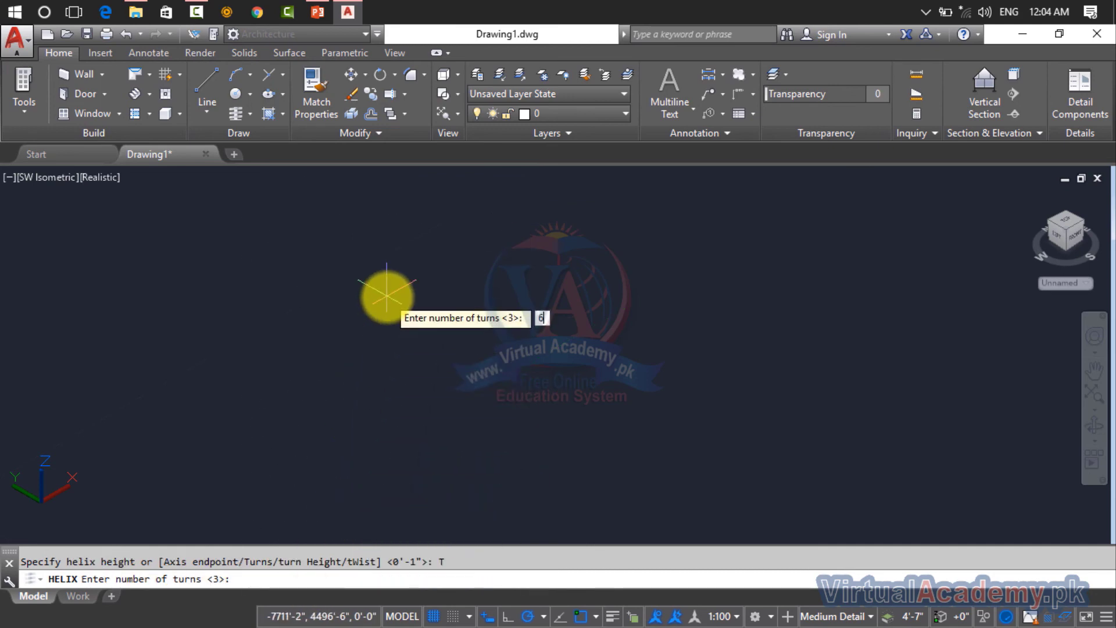
key(Return)
scroll(395, 416, down, 5)
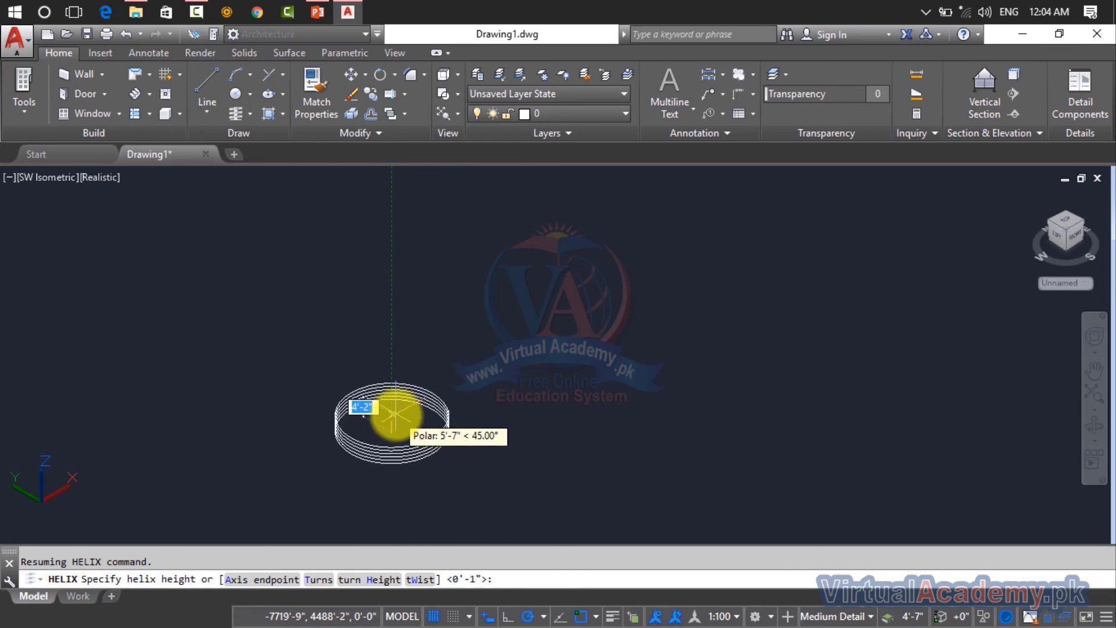
scroll(410, 244, up, 1)
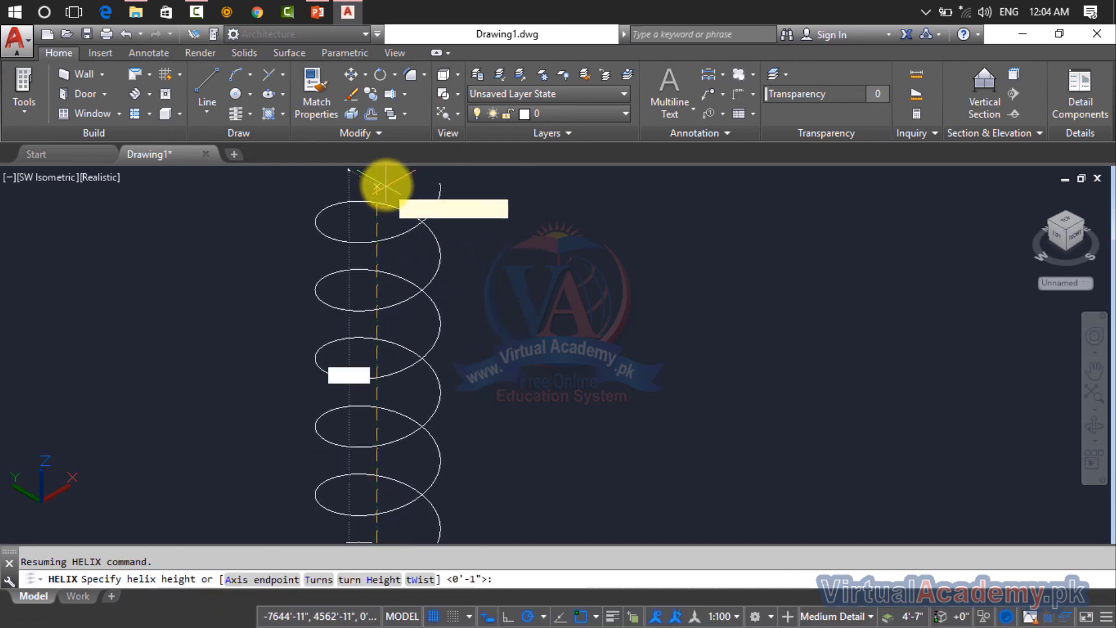
middle_drag(378, 181, 391, 291)
text(100')
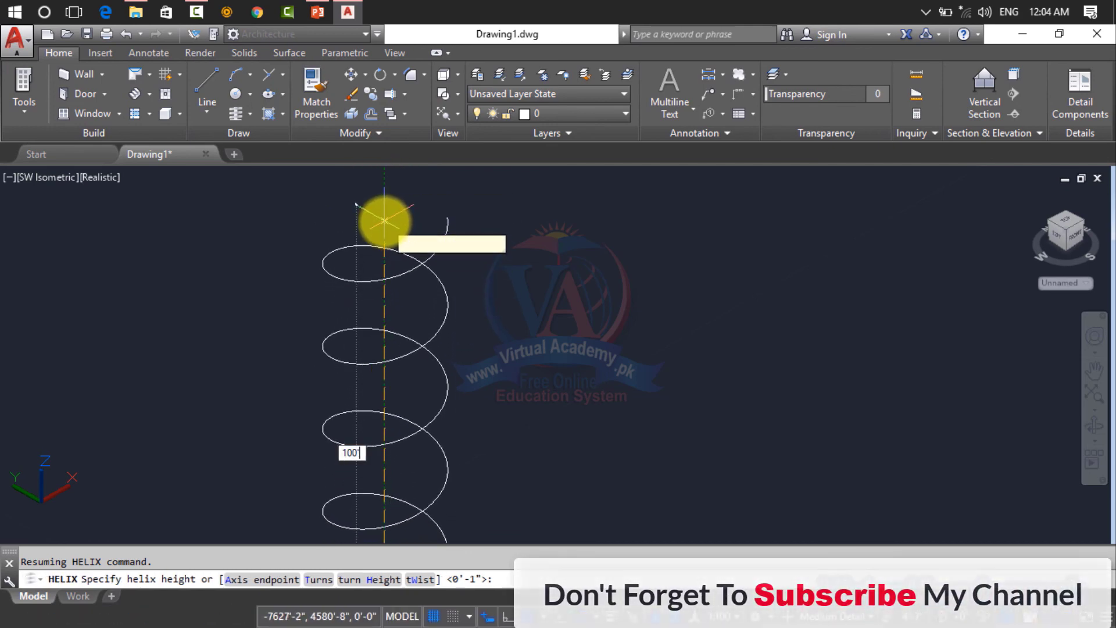
click(384, 221)
scroll(448, 344, down, 2)
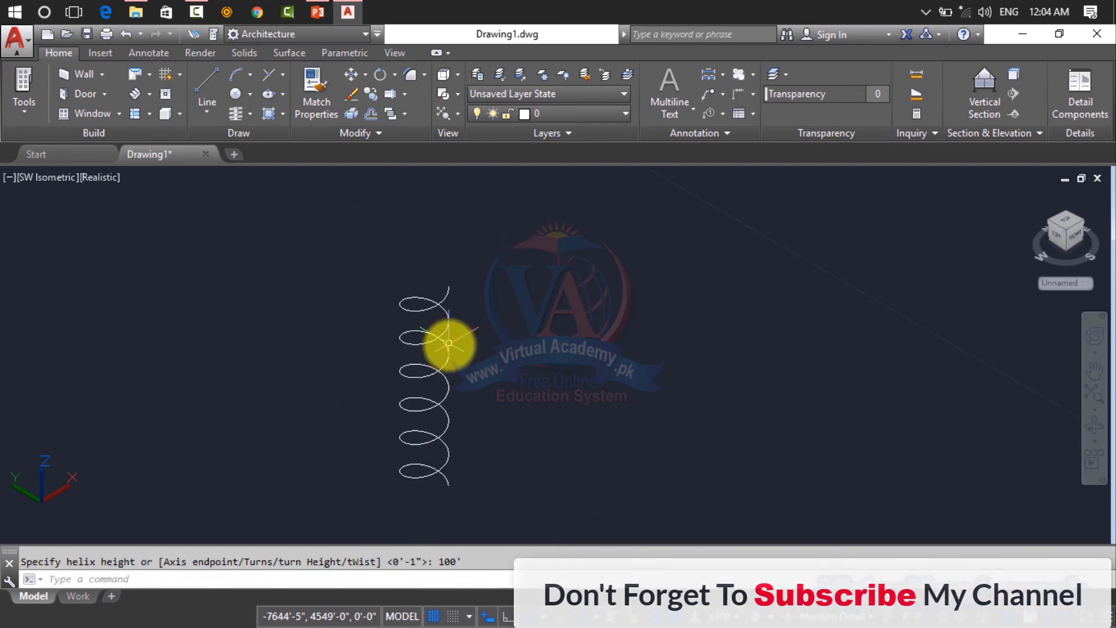
scroll(499, 386, up, 2)
scroll(503, 374, up, 5)
- Draw a small circle centred on the helix's bottom end
scroll(498, 324, up, 3)
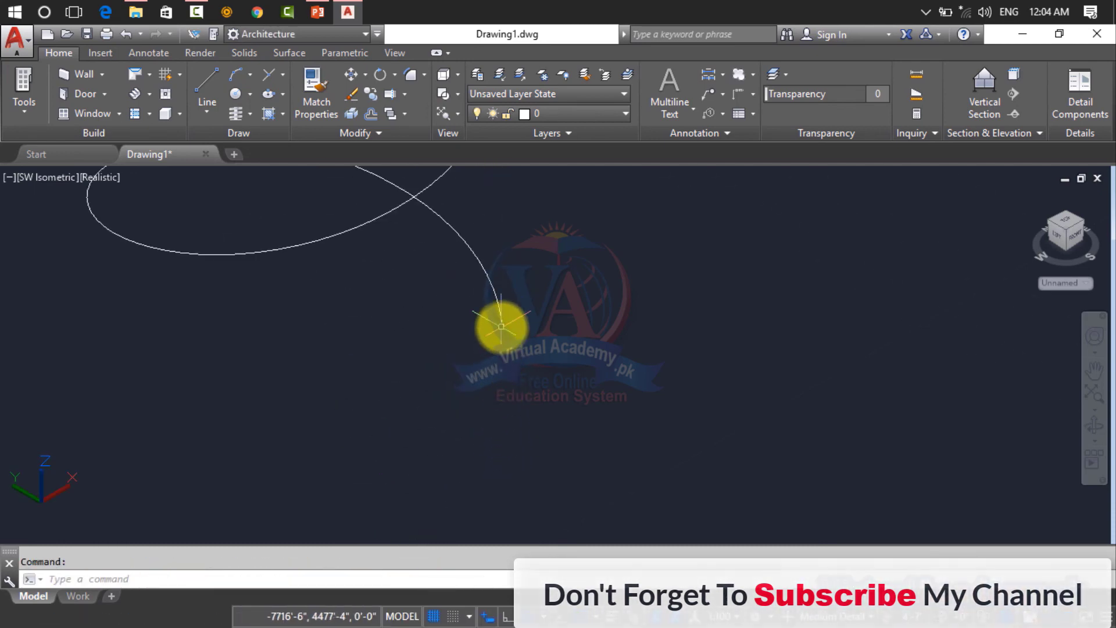
text(c)
key(Return)
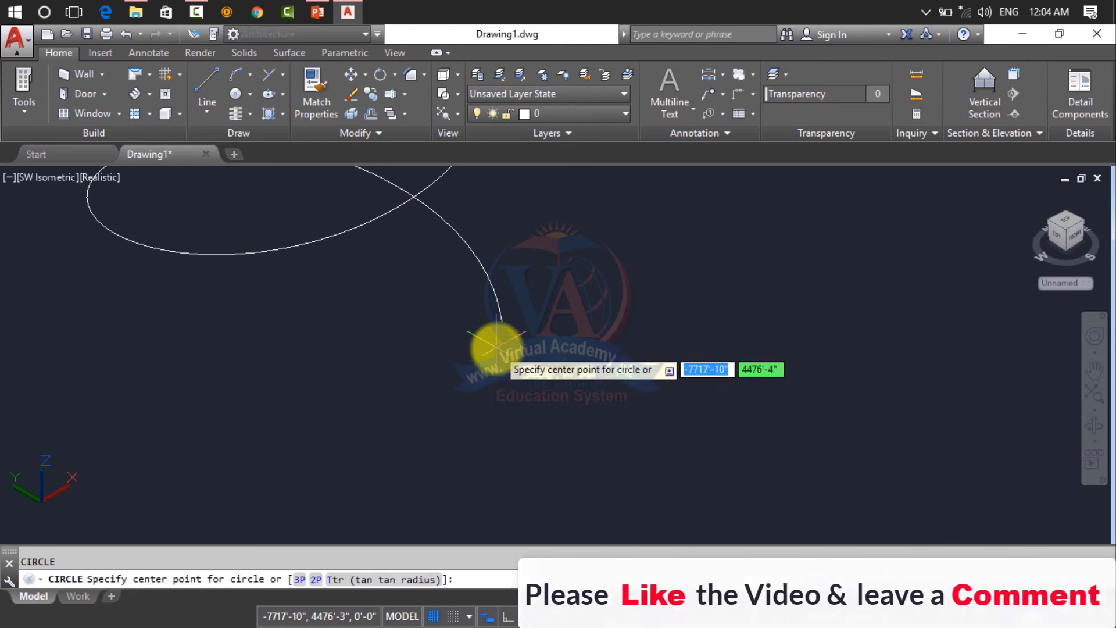
click(499, 328)
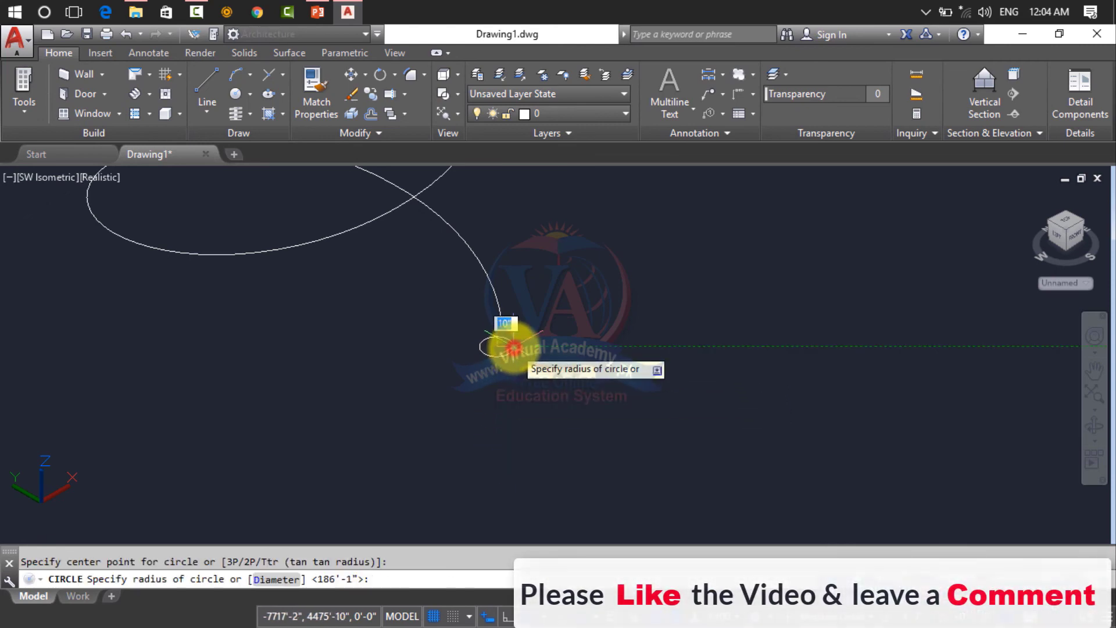
click(514, 348)
text(SW)
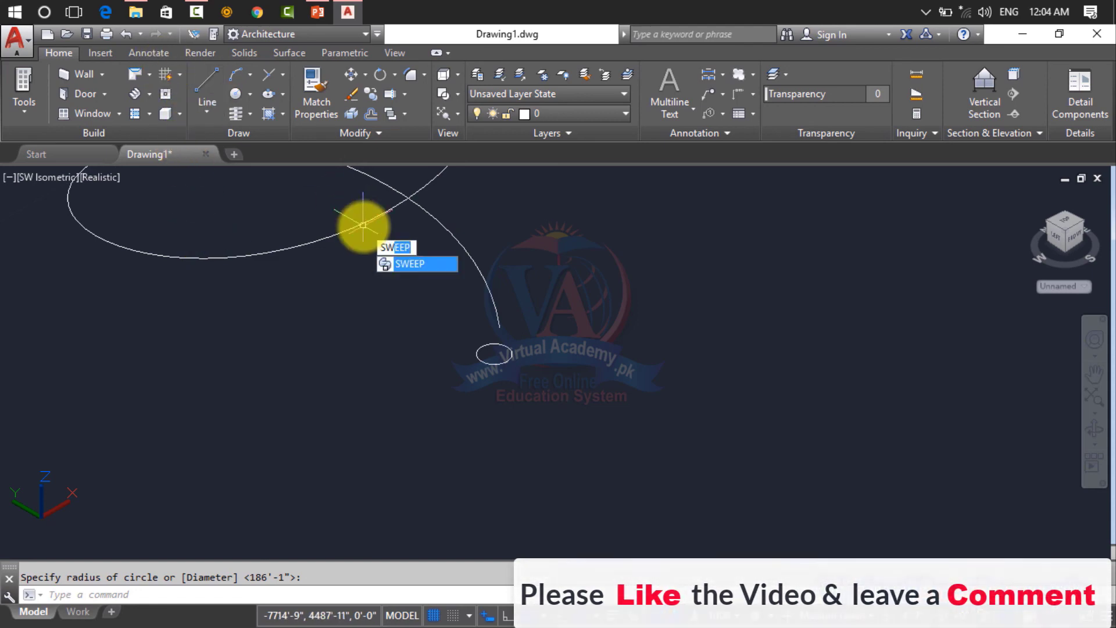
- Sweep the small circle along the helix into a coiled tube solid
key(Return)
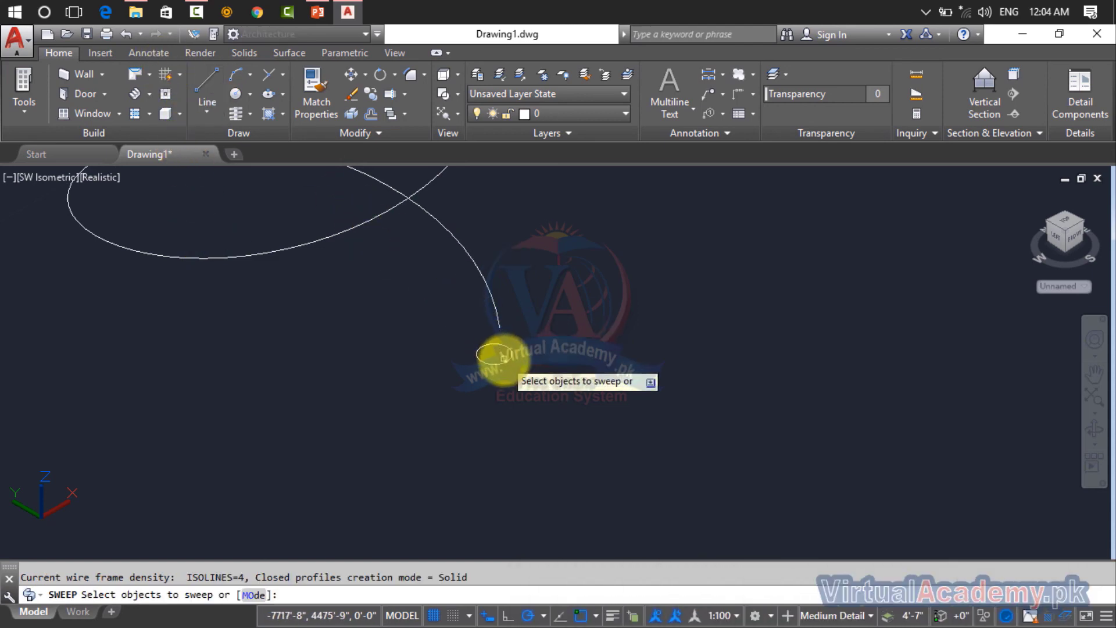
click(512, 352)
key(Return)
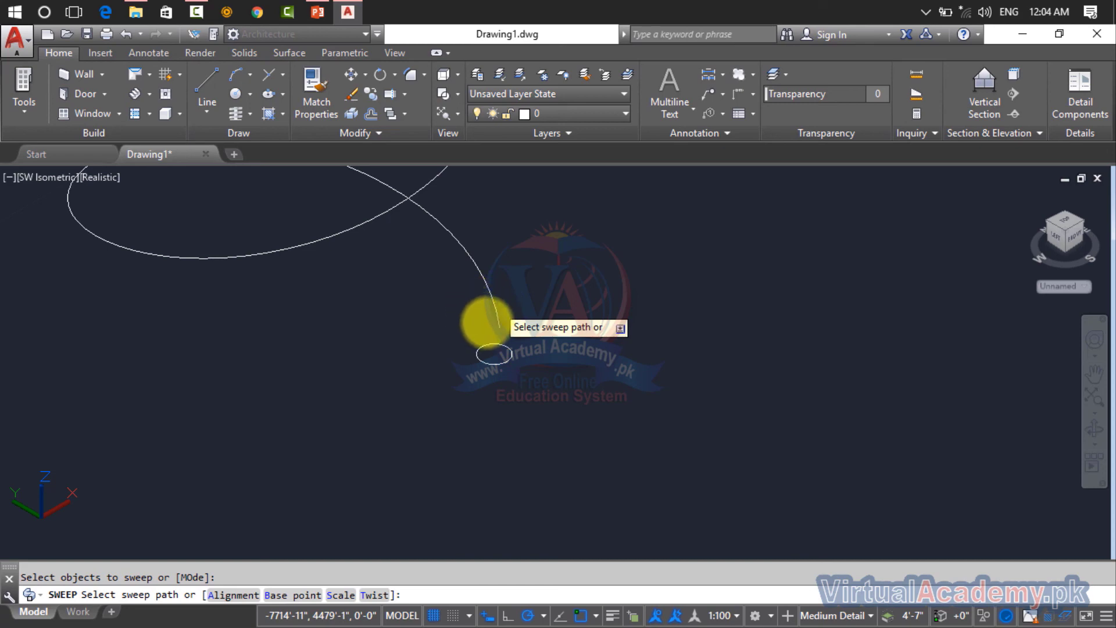
click(497, 320)
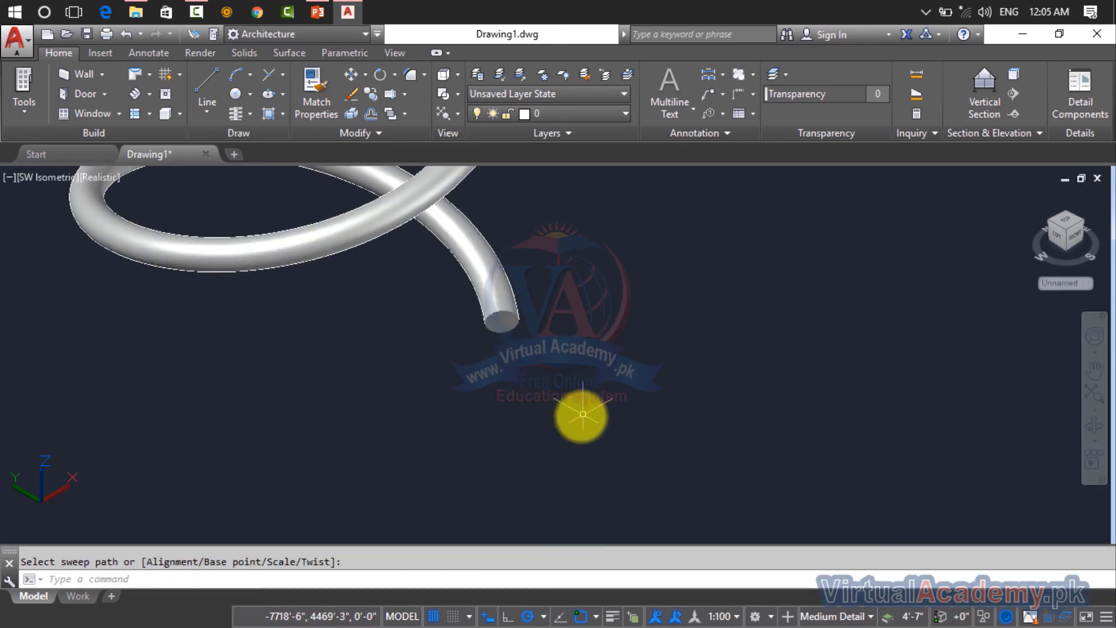
scroll(510, 279, down, 2)
scroll(511, 304, down, 2)
scroll(511, 305, down, 2)
scroll(500, 338, down, 2)
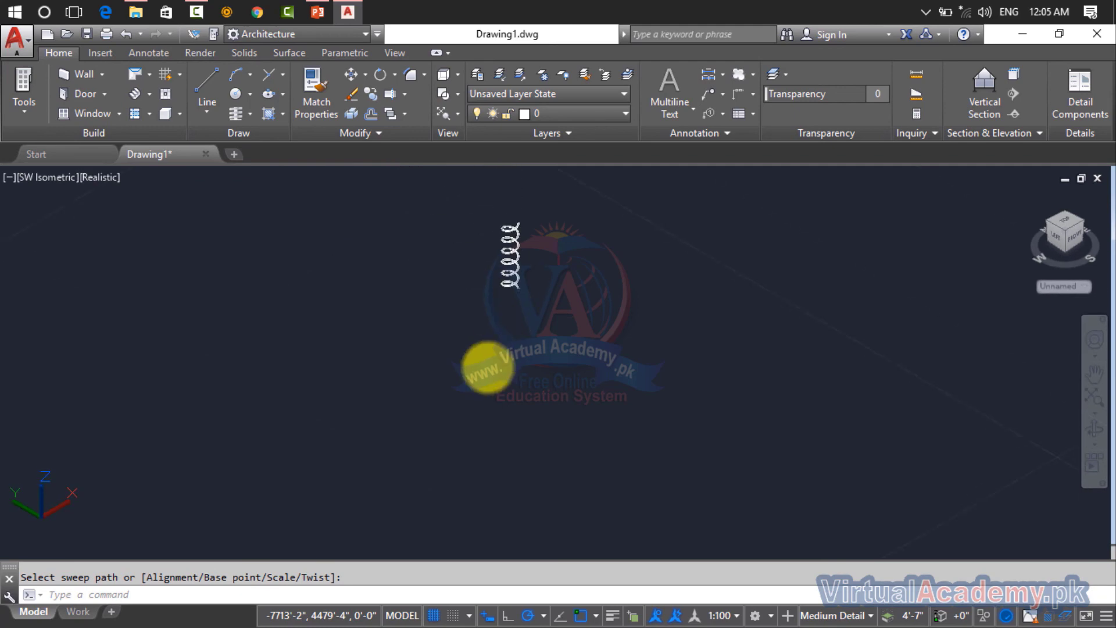
scroll(465, 297, up, 4)
scroll(449, 267, up, 4)
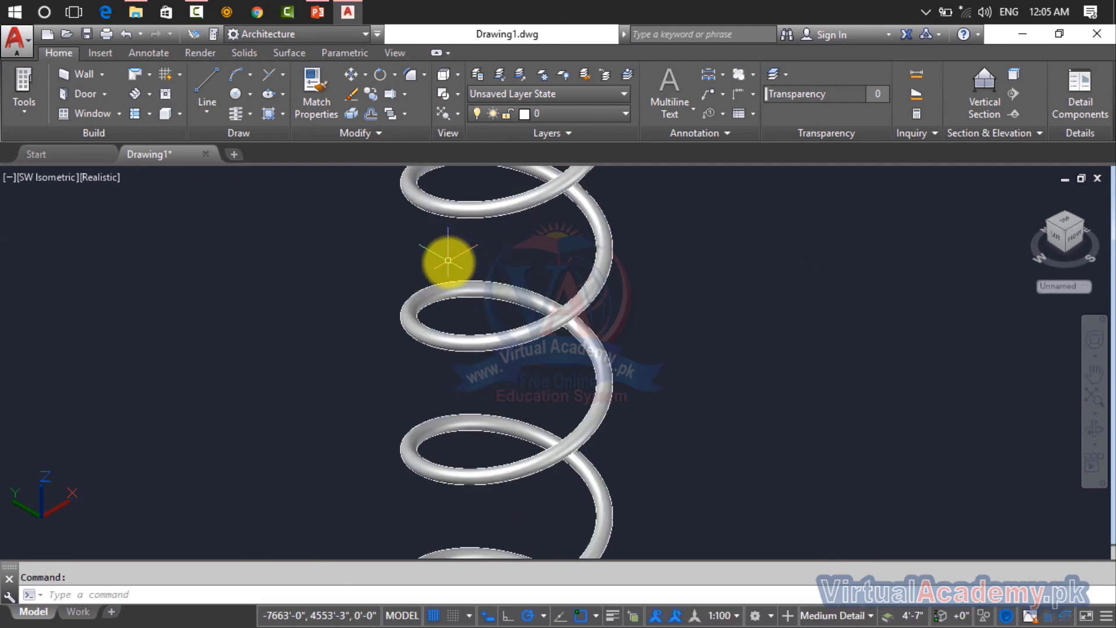
scroll(448, 261, up, 3)
scroll(460, 278, down, 1)
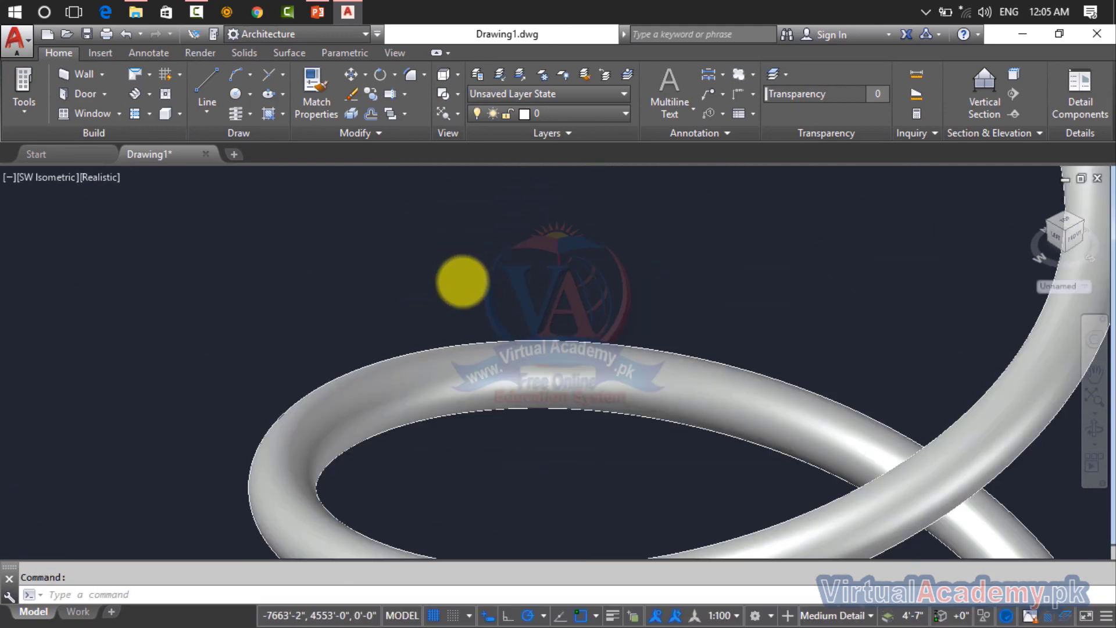
scroll(520, 354, down, 2)
scroll(523, 357, down, 2)
scroll(532, 361, down, 2)
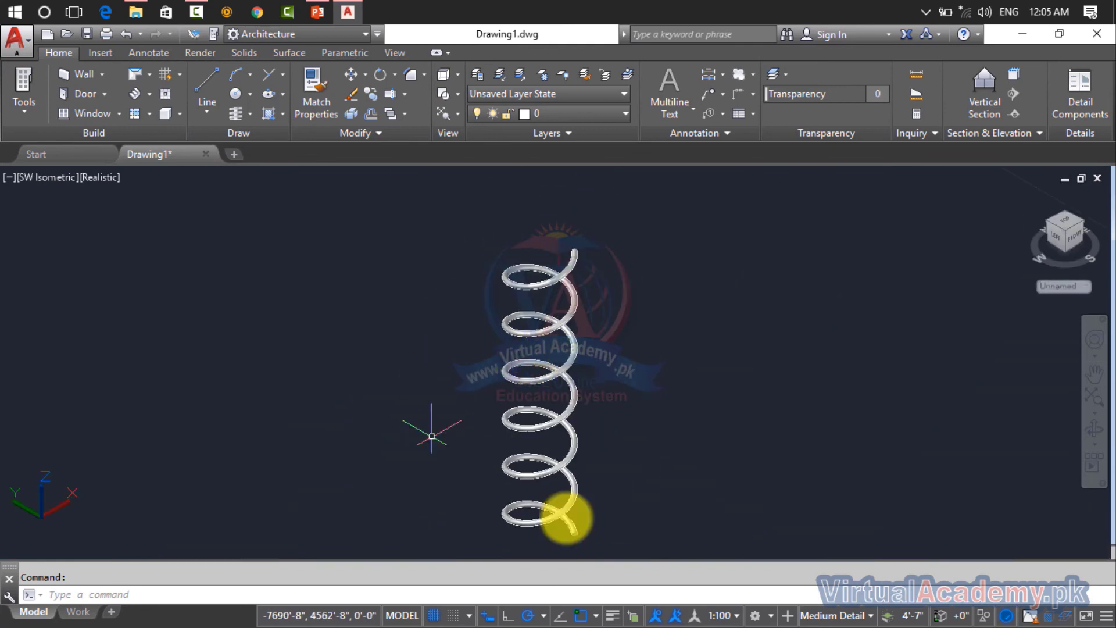
scroll(646, 343, down, 3)
middle_drag(648, 342, 459, 341)
key(Escape)
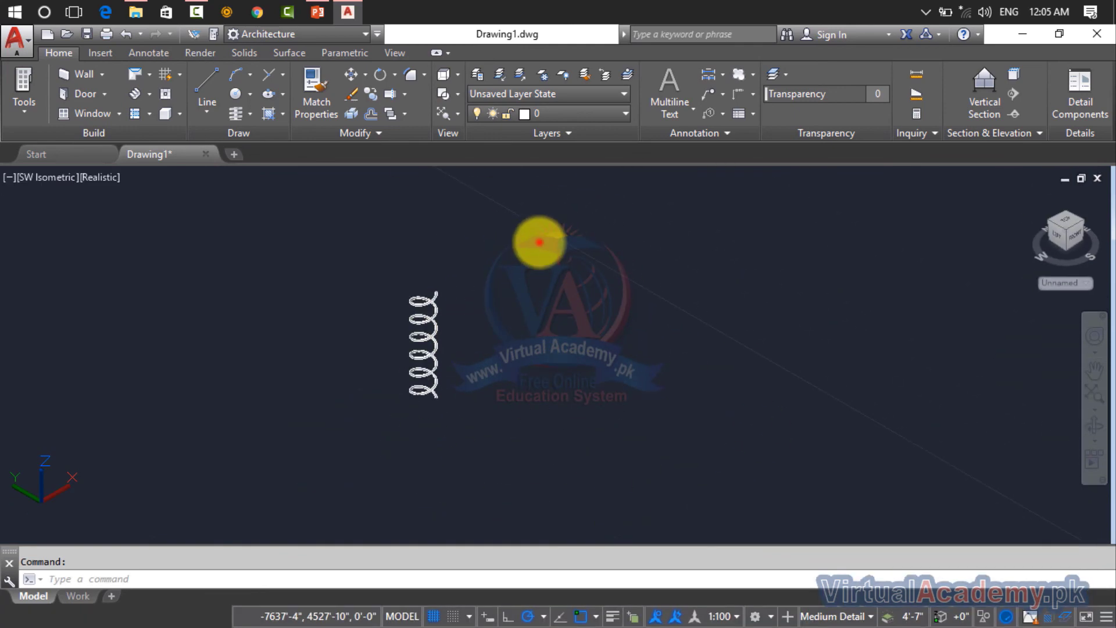
click(538, 242)
click(365, 444)
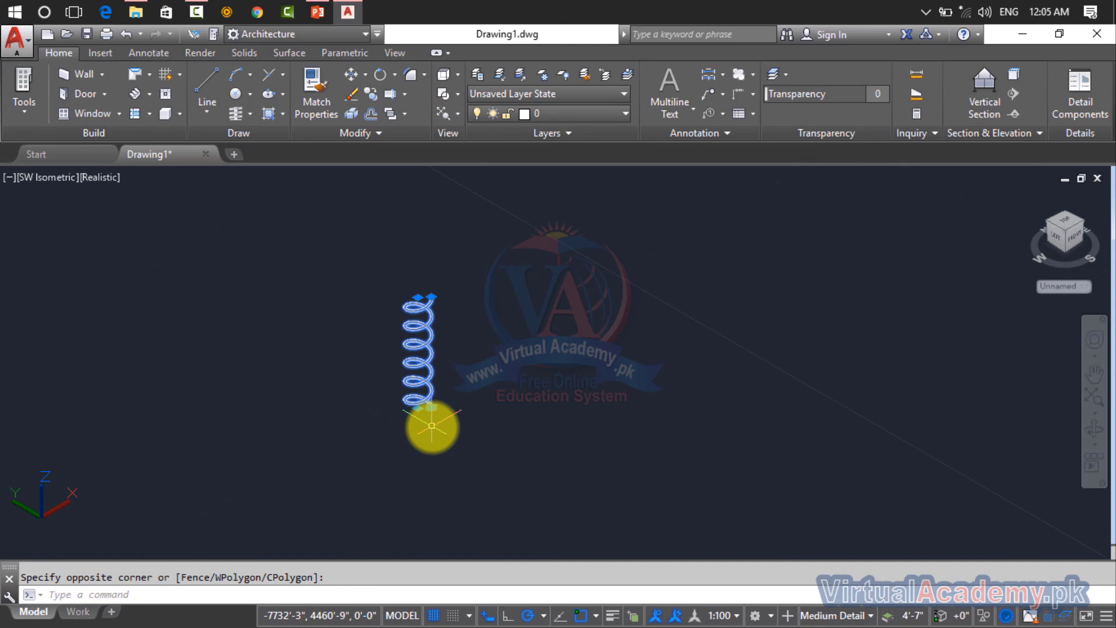